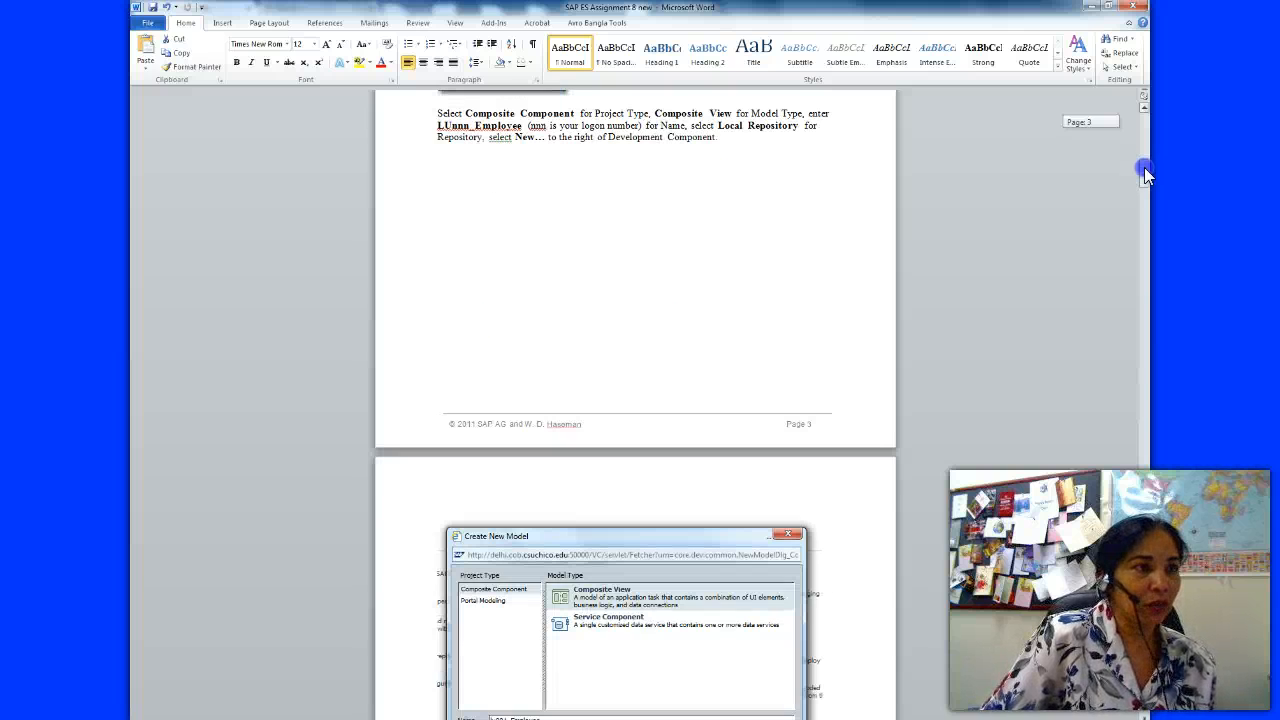
- Switch to Visual Composer and start a new Composite View model named LU002_Employee in the local repository
key(alt+Tab)
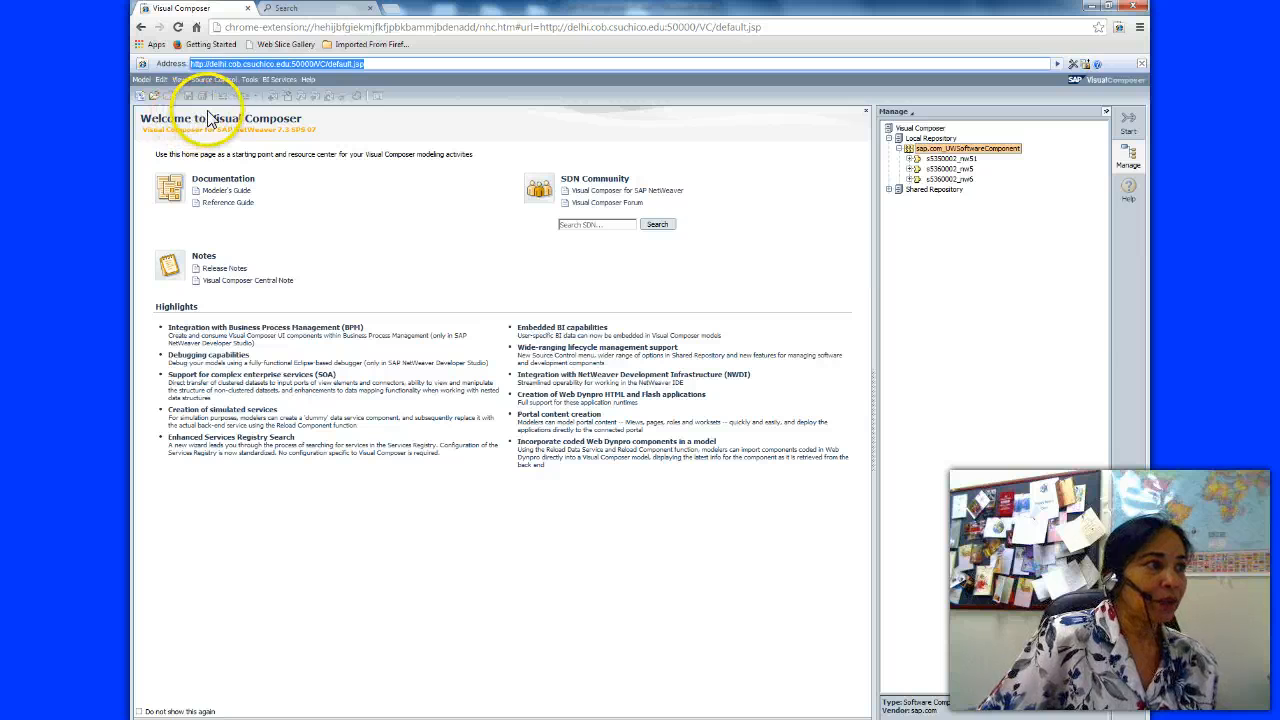
click(141, 79)
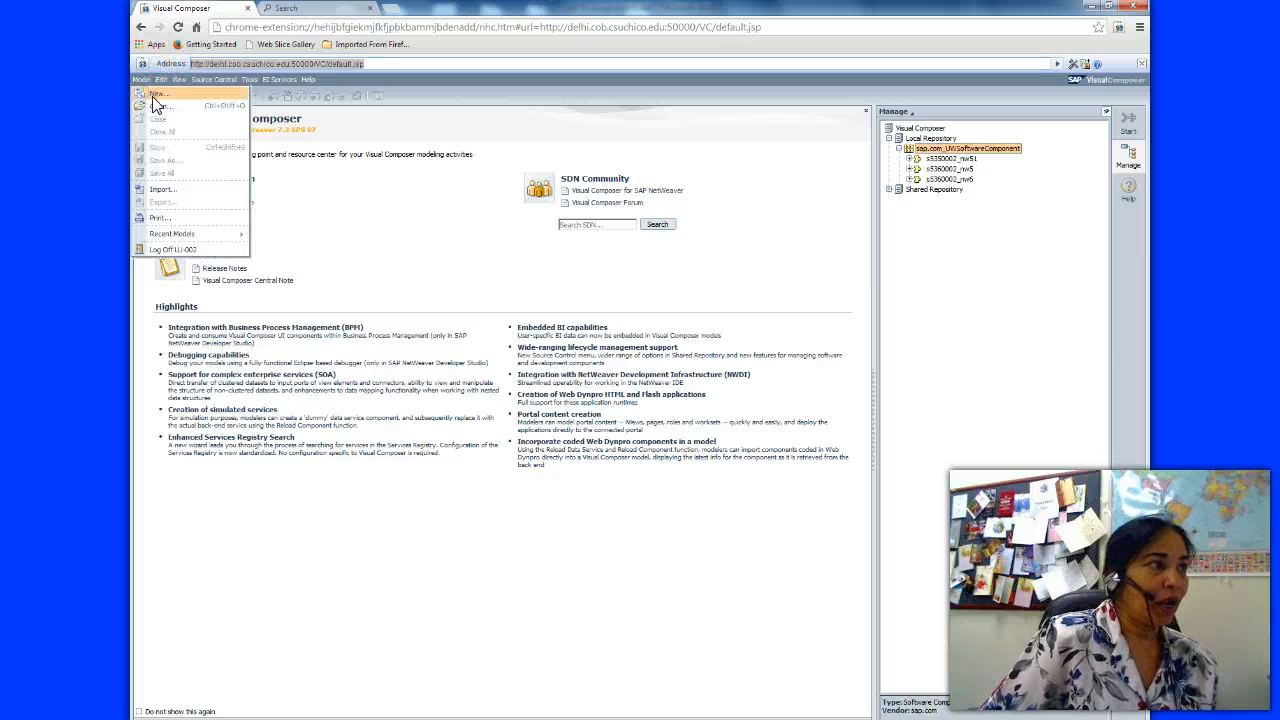
click(157, 95)
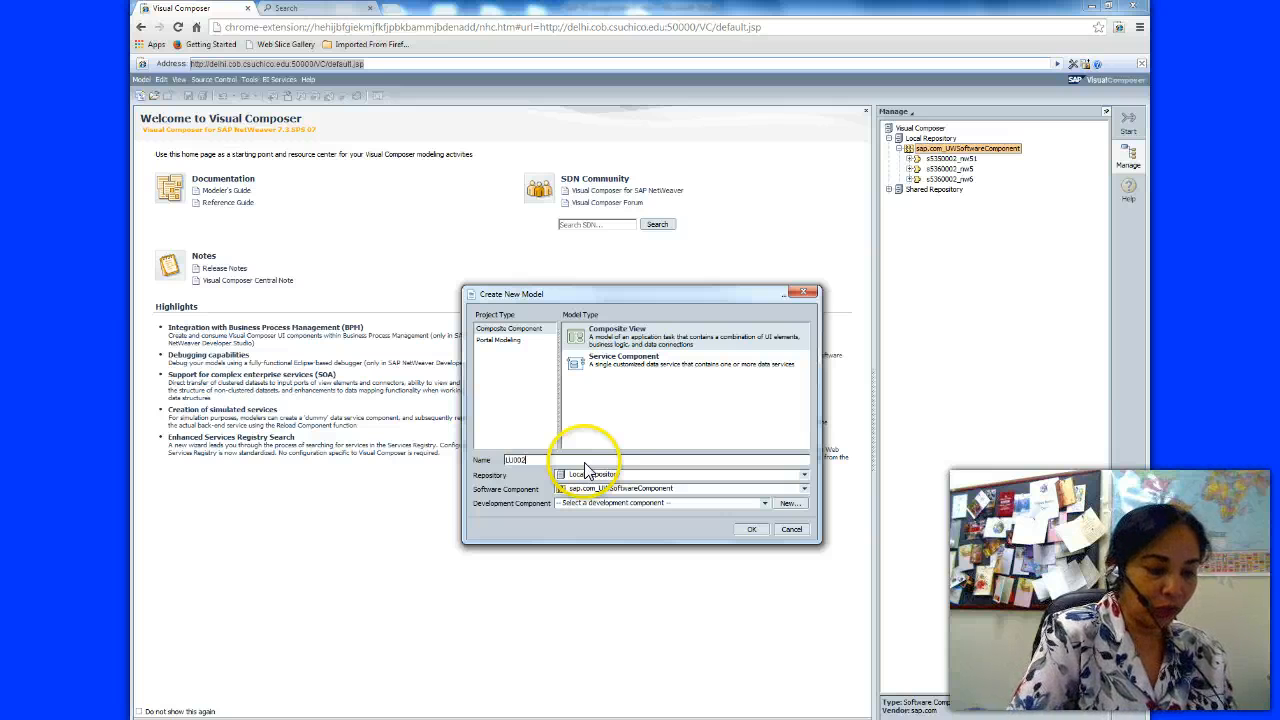
text(LU002_Employee)
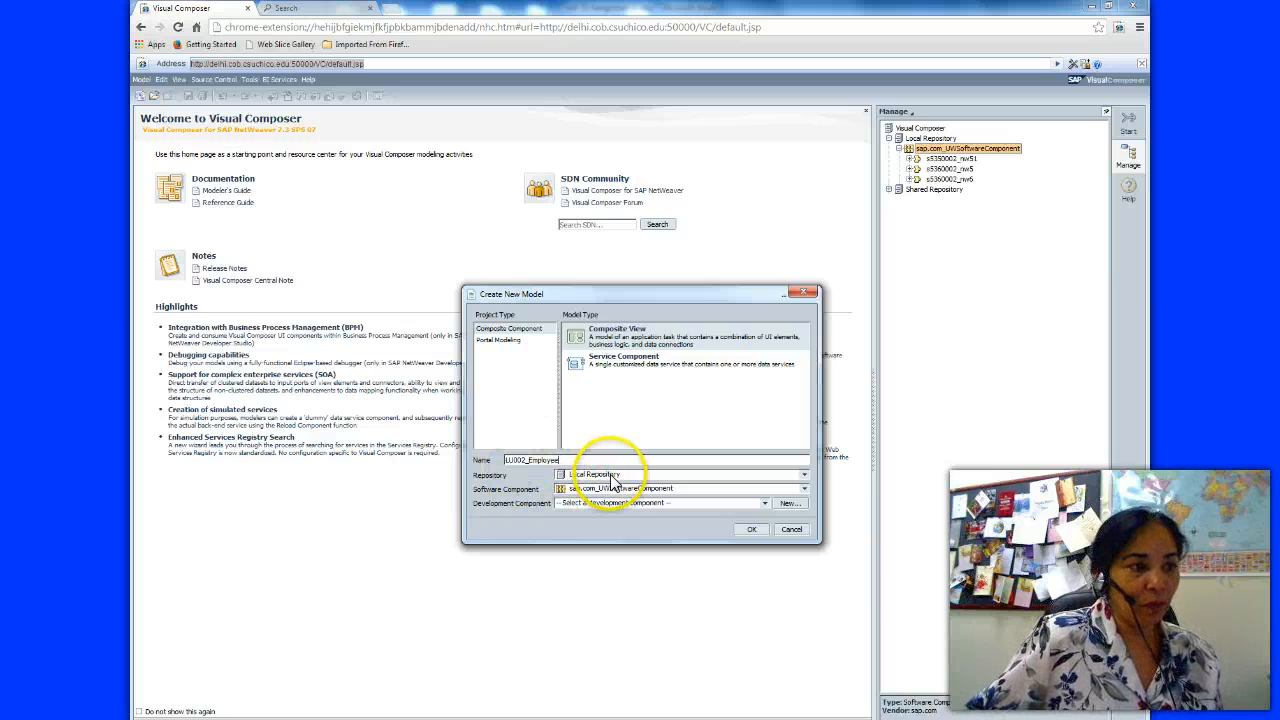
- Add a new development component with a name beginning s5350002_ for the model, and finish creating the model
click(788, 504)
text(s)
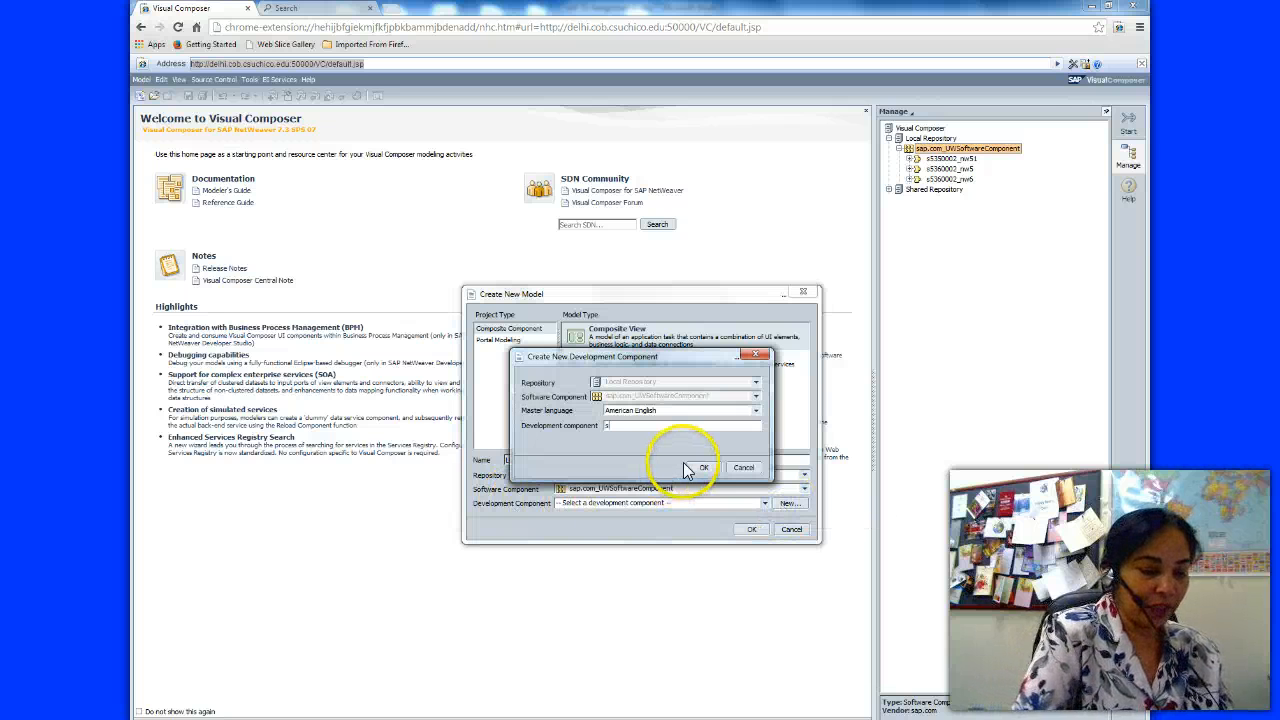
text(5350002_)
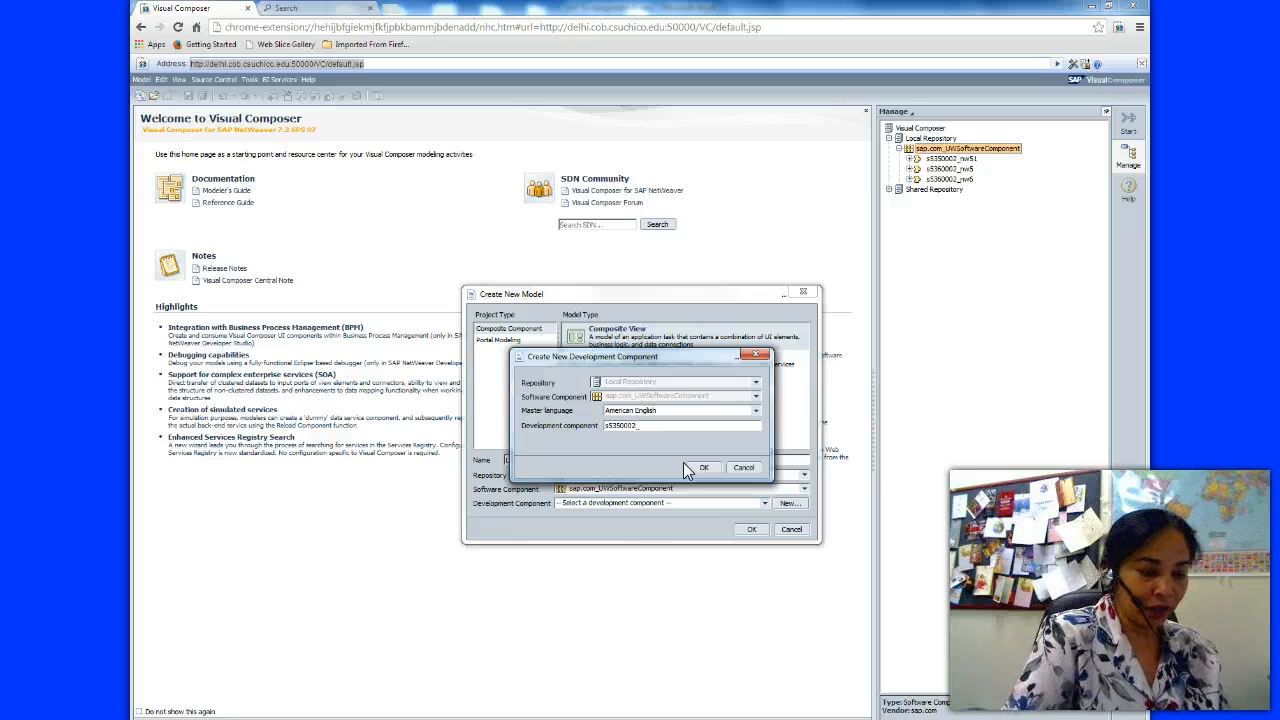
click(697, 467)
click(752, 528)
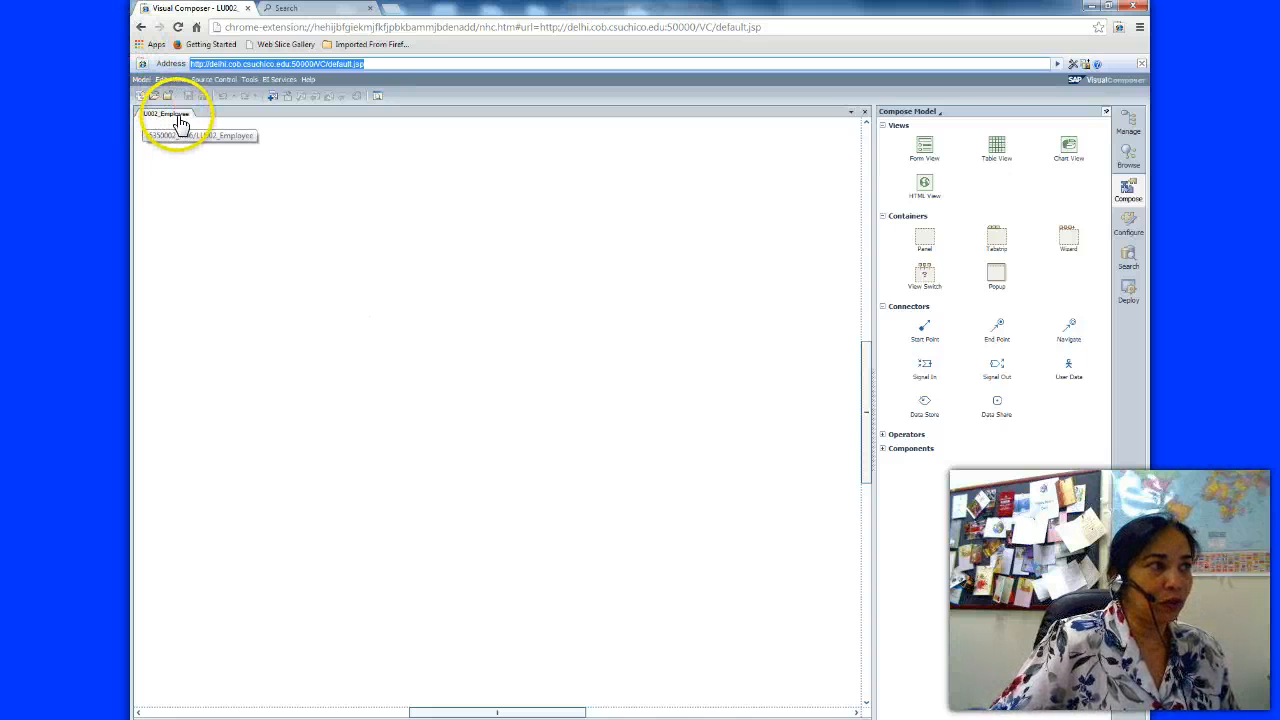
- Set Services Registry as the search provider and open its search wizard
click(1128, 258)
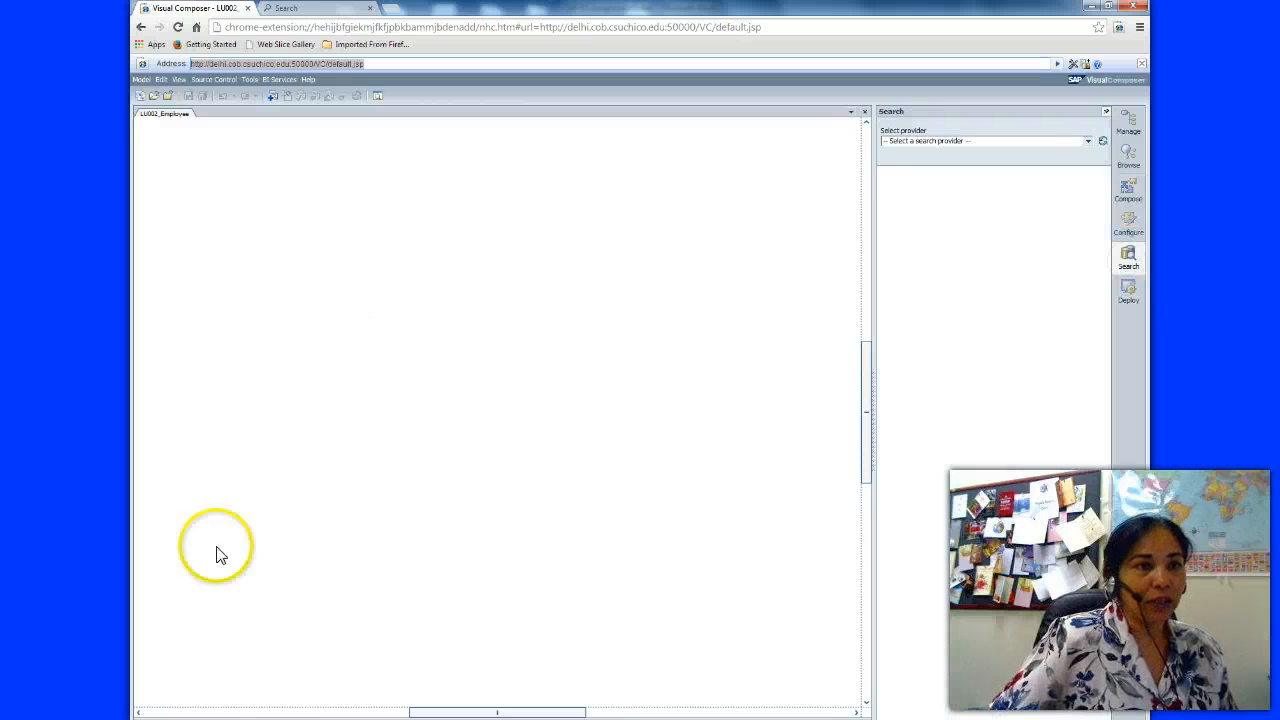
click(1088, 142)
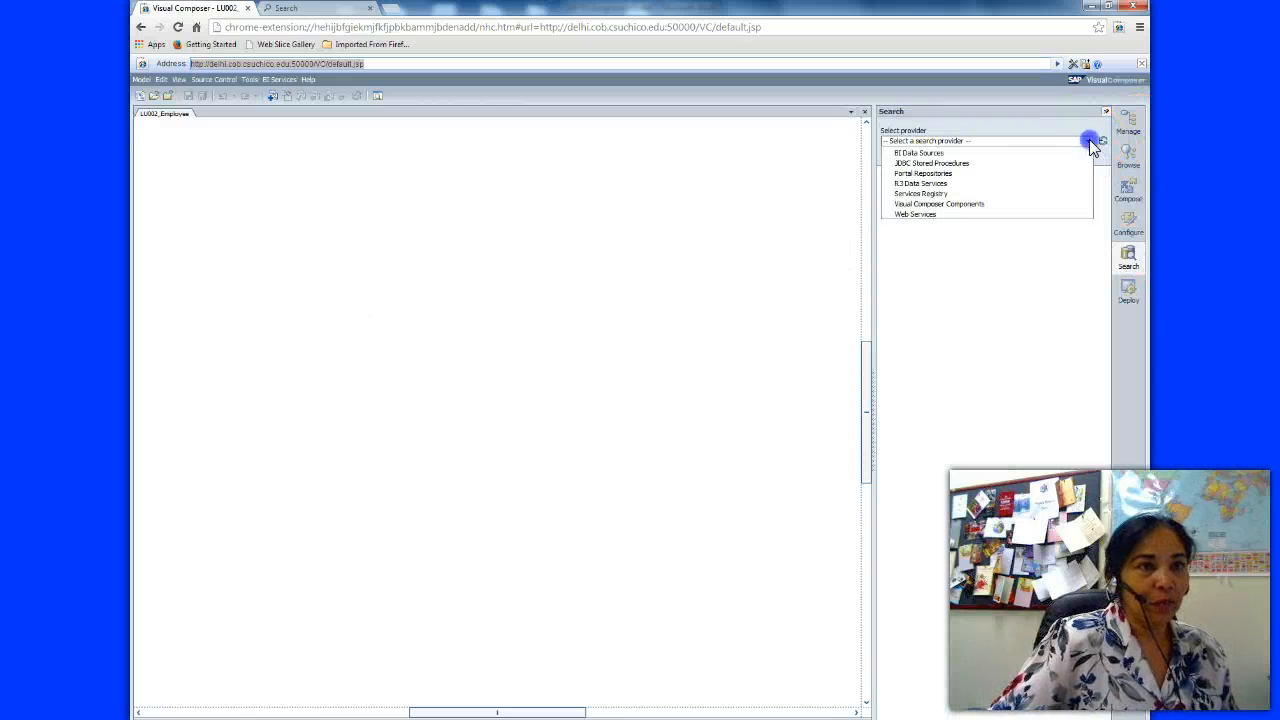
click(926, 194)
click(903, 194)
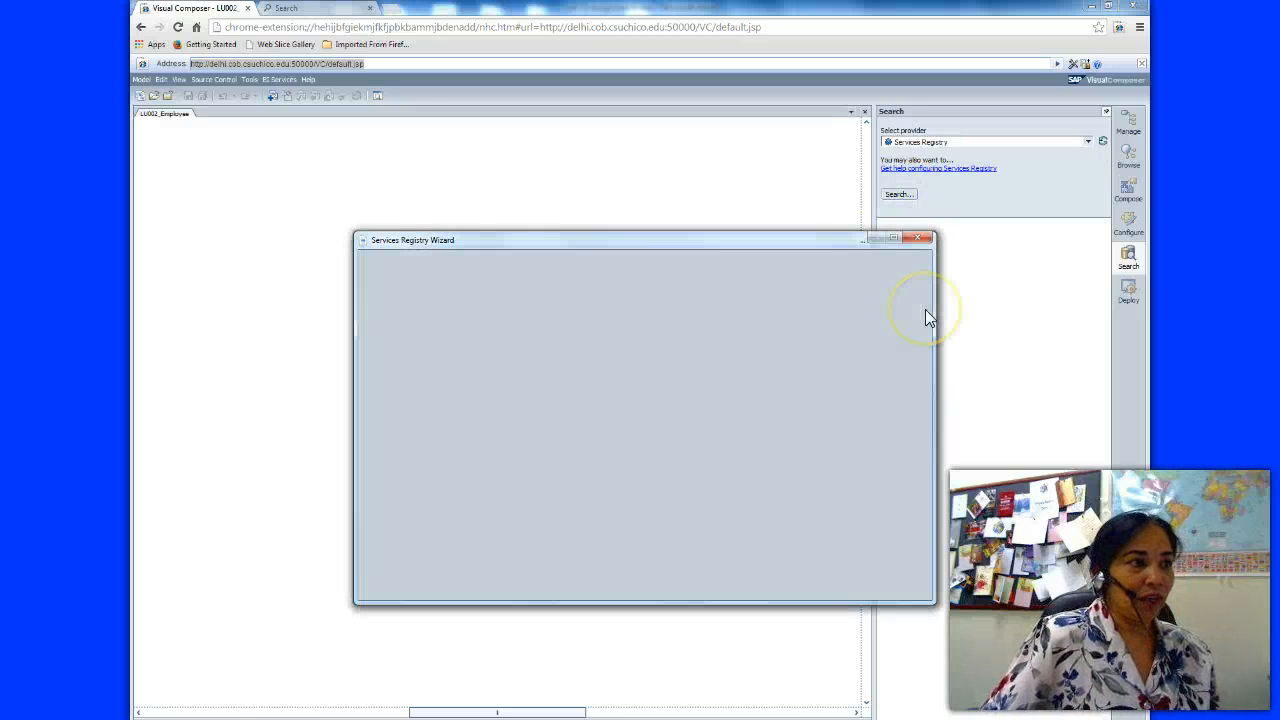
- Search the registry for service definitions matching *EmployeeBasic*
click(543, 308)
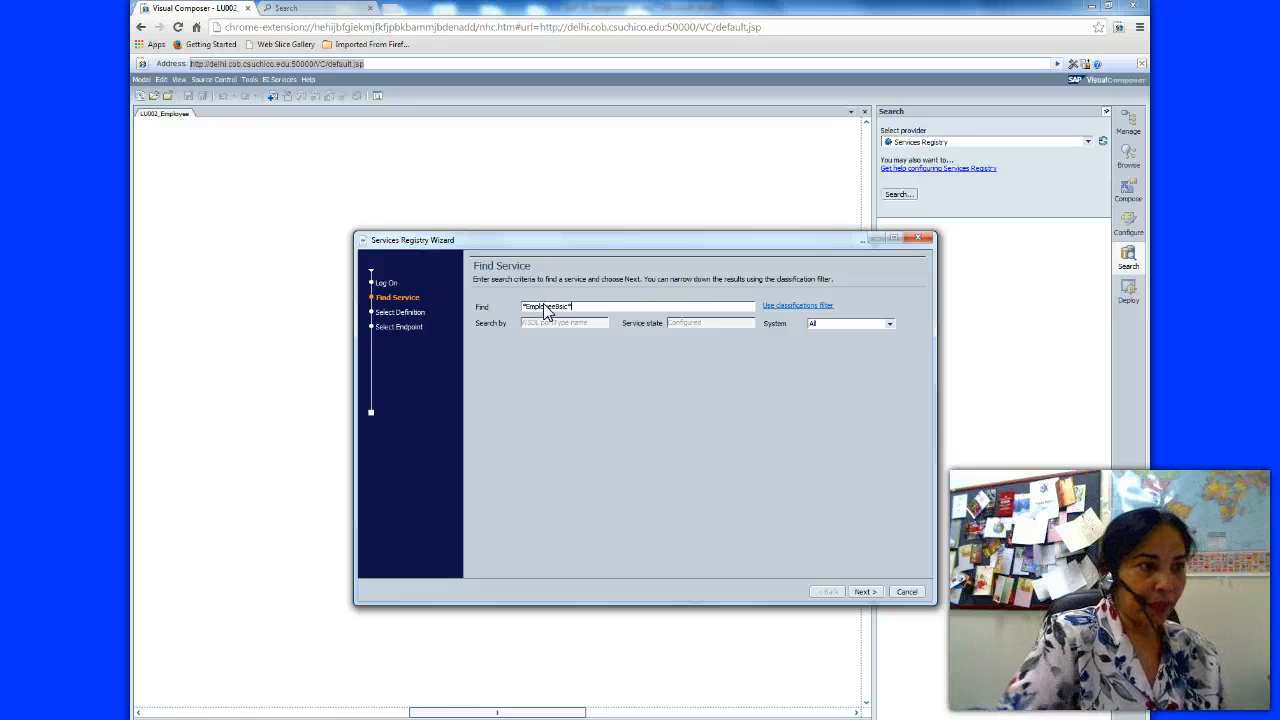
click(560, 306)
text(a)
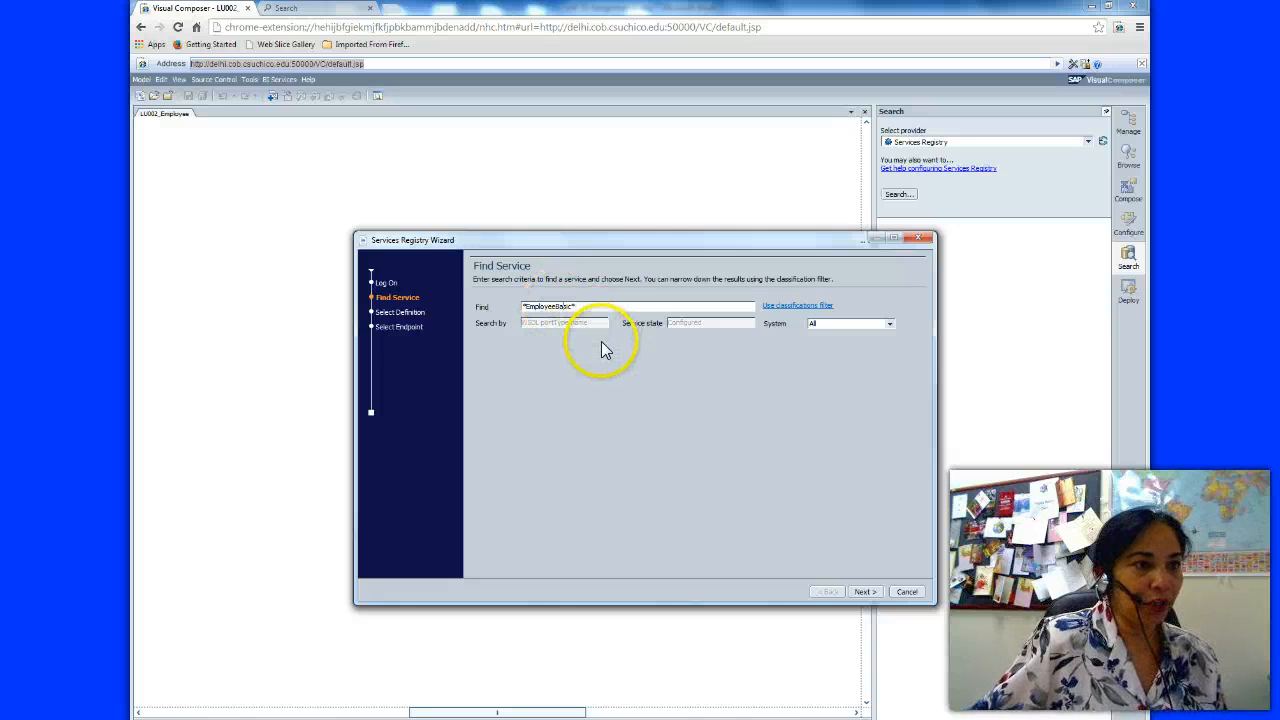
click(864, 592)
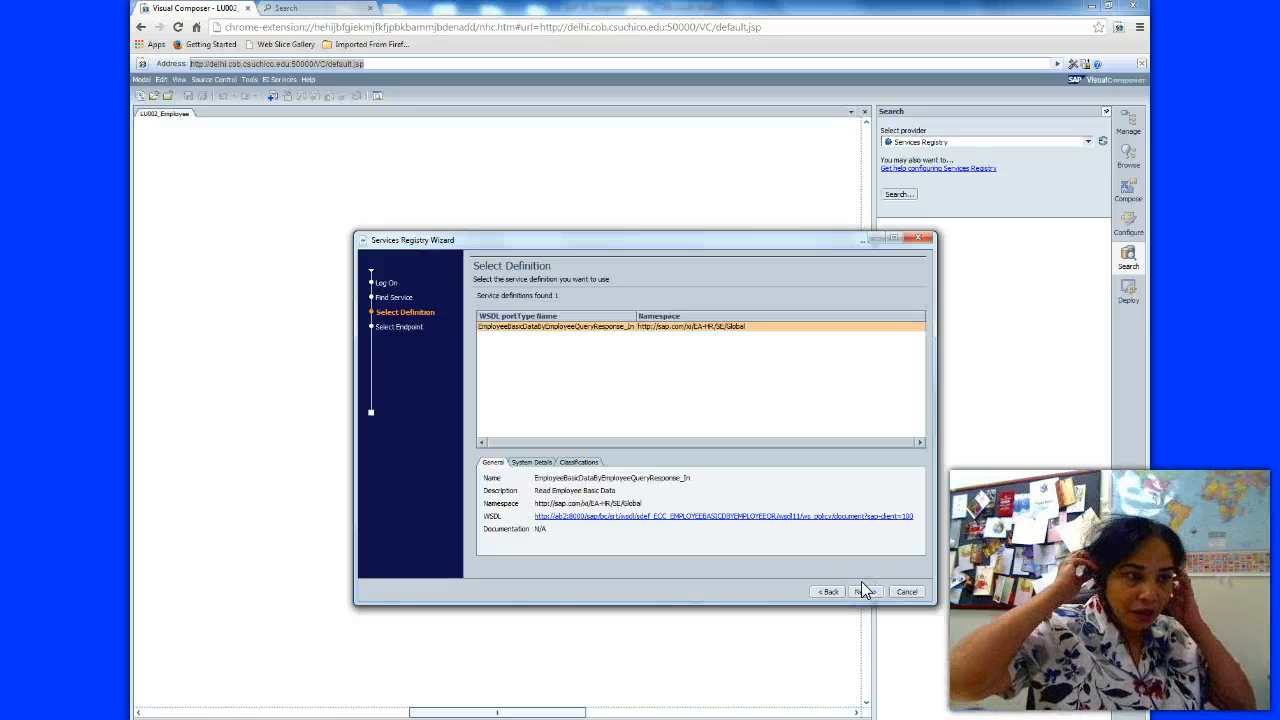
- Accept the found service definition, select the EmployeeBasicDataByEmployeeQueryResponse_In operation at its endpoint, and finish the wizard
click(858, 592)
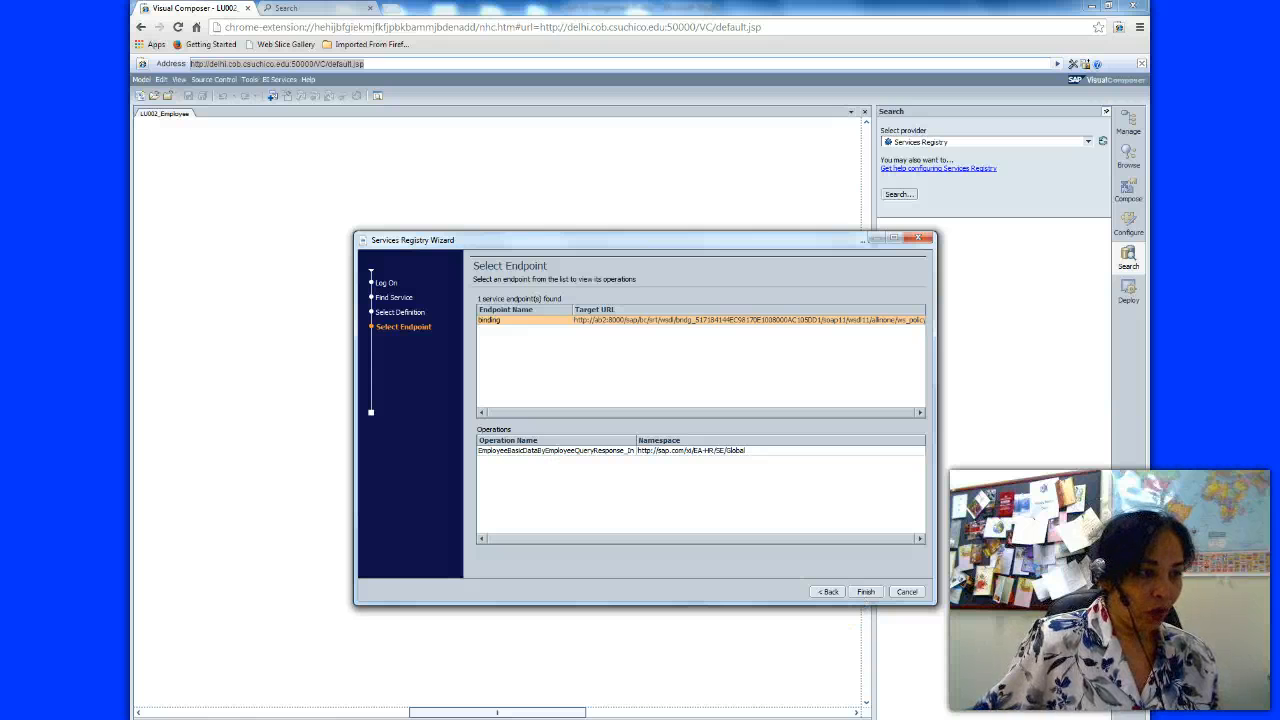
click(566, 452)
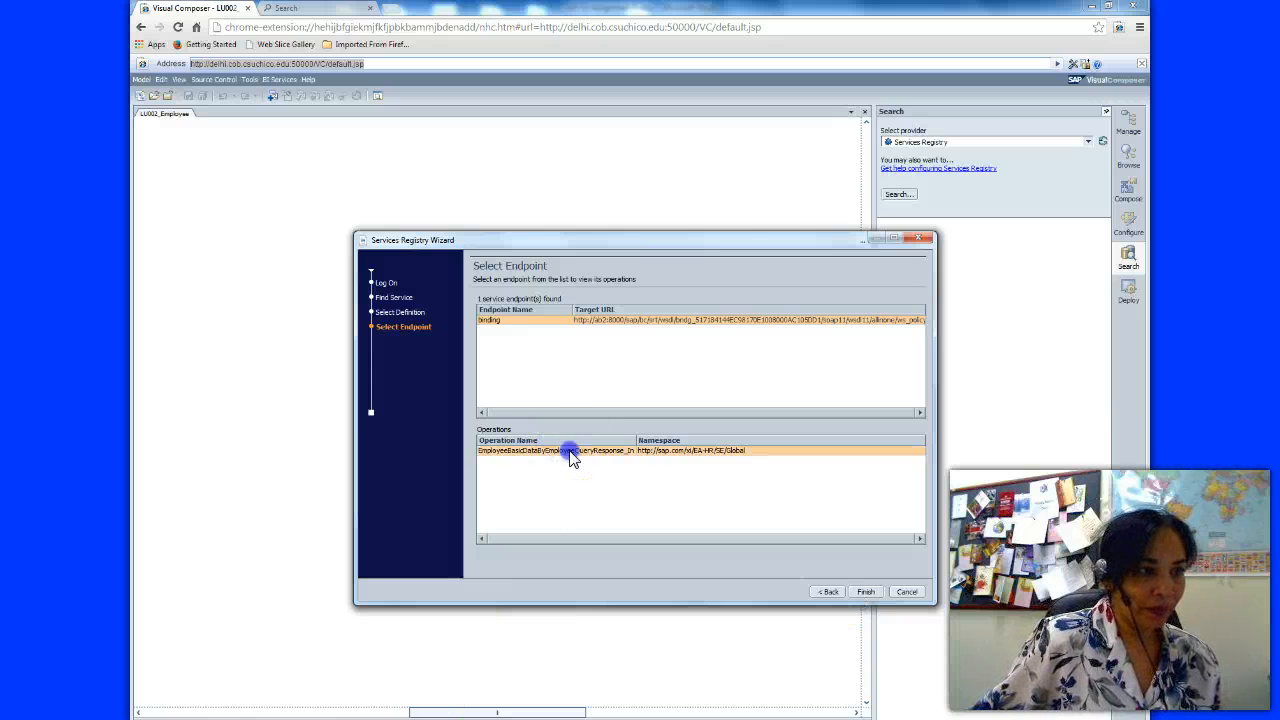
click(867, 597)
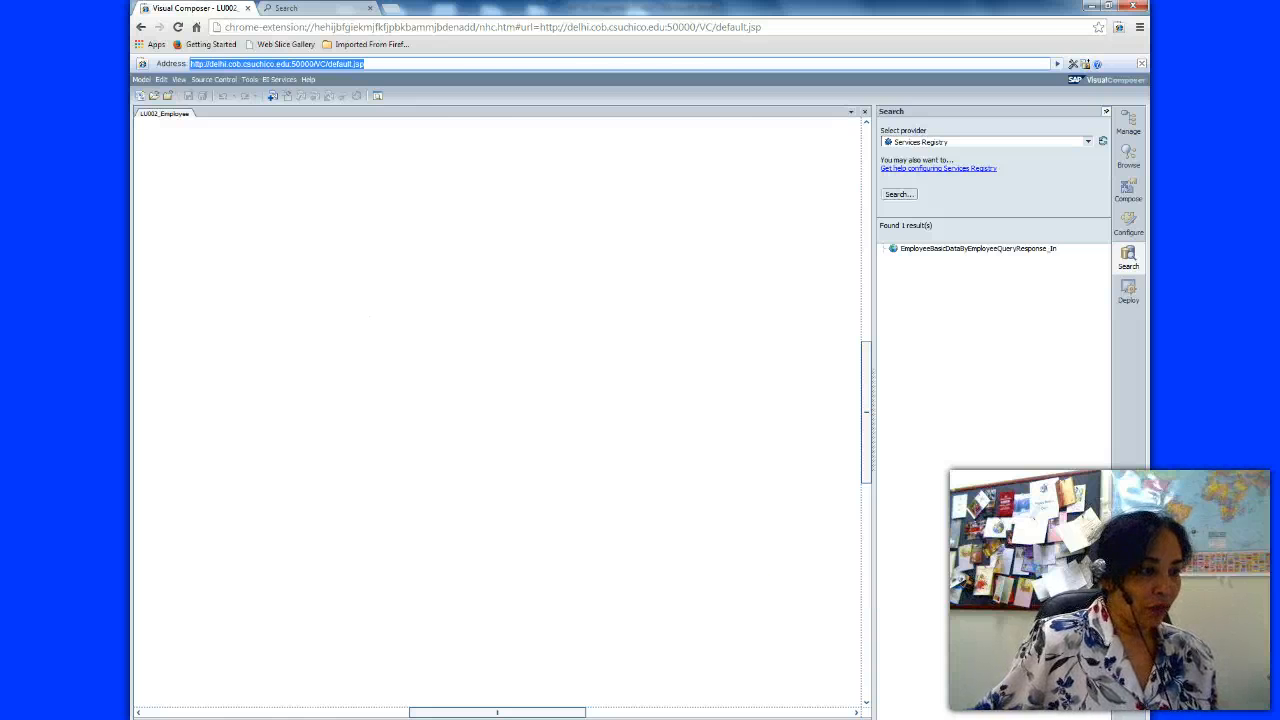
- Switch to the Word assignment, ignore the spelling flag on the user name in the logon instructions, and read on to the Design Board instruction
key(alt+Tab)
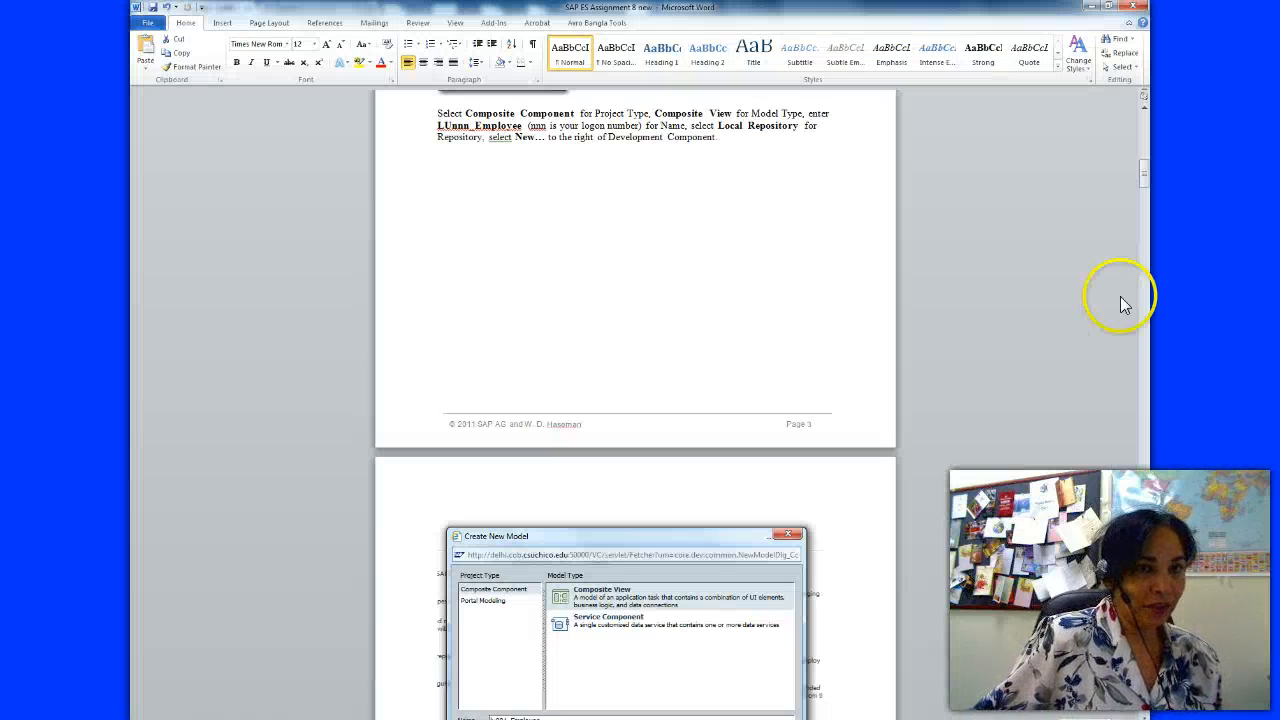
drag(1146, 176, 1147, 246)
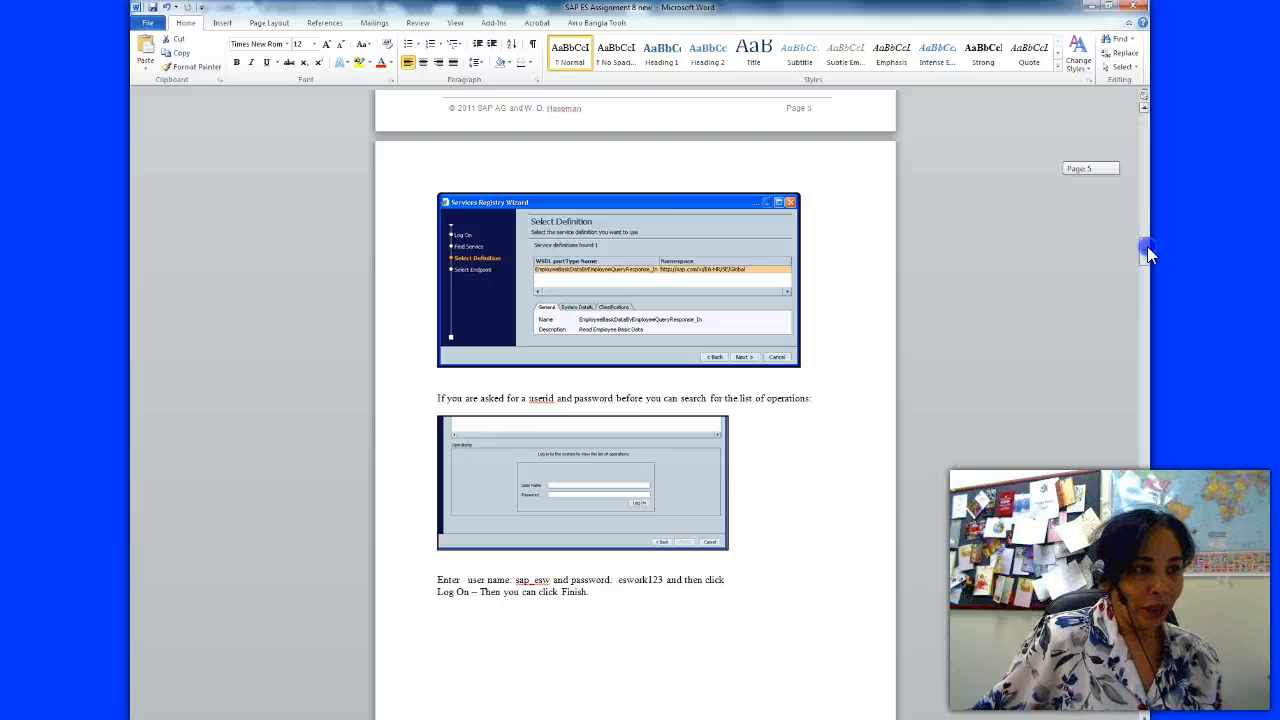
drag(1147, 254, 1147, 253)
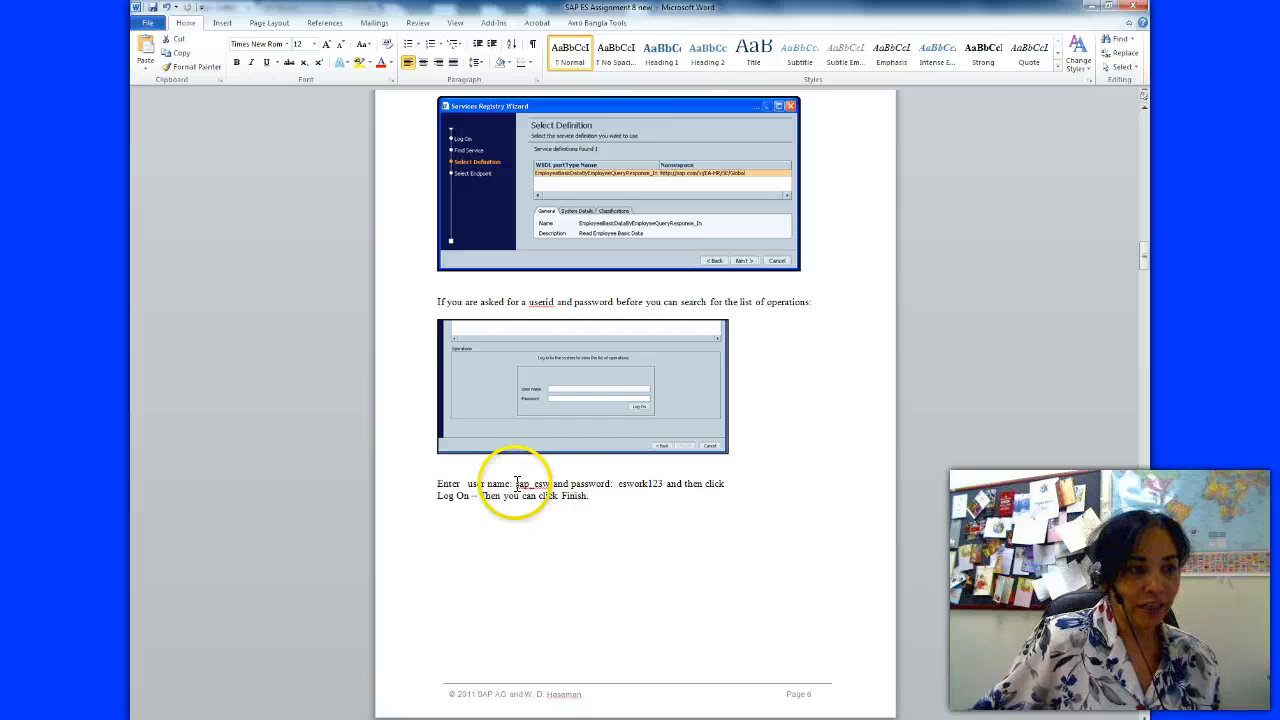
right_click(519, 484)
click(568, 318)
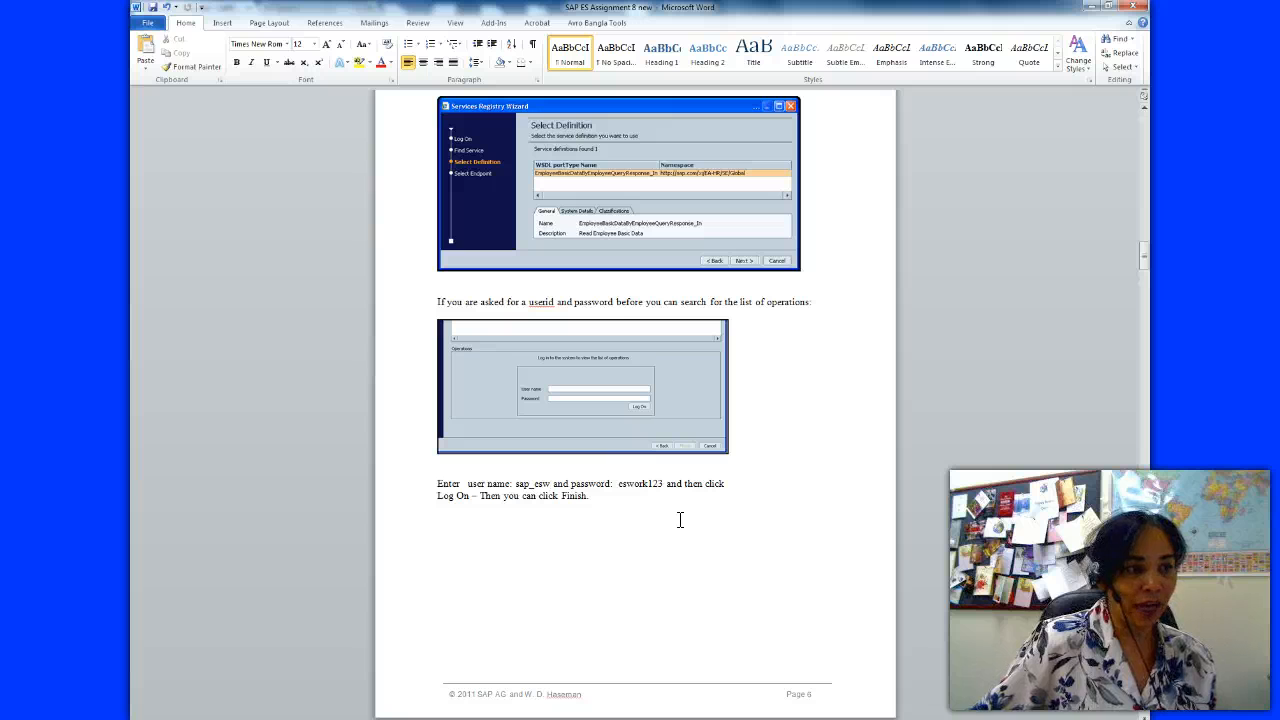
click(675, 517)
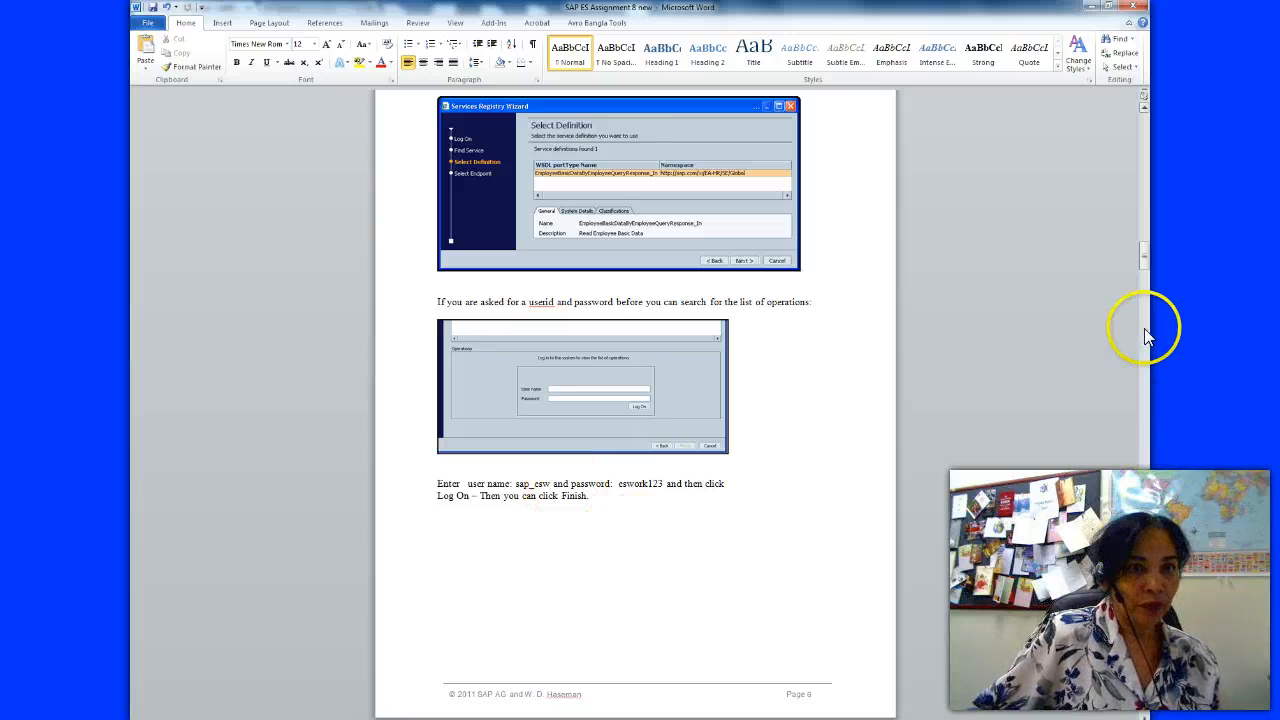
drag(1145, 252, 1148, 291)
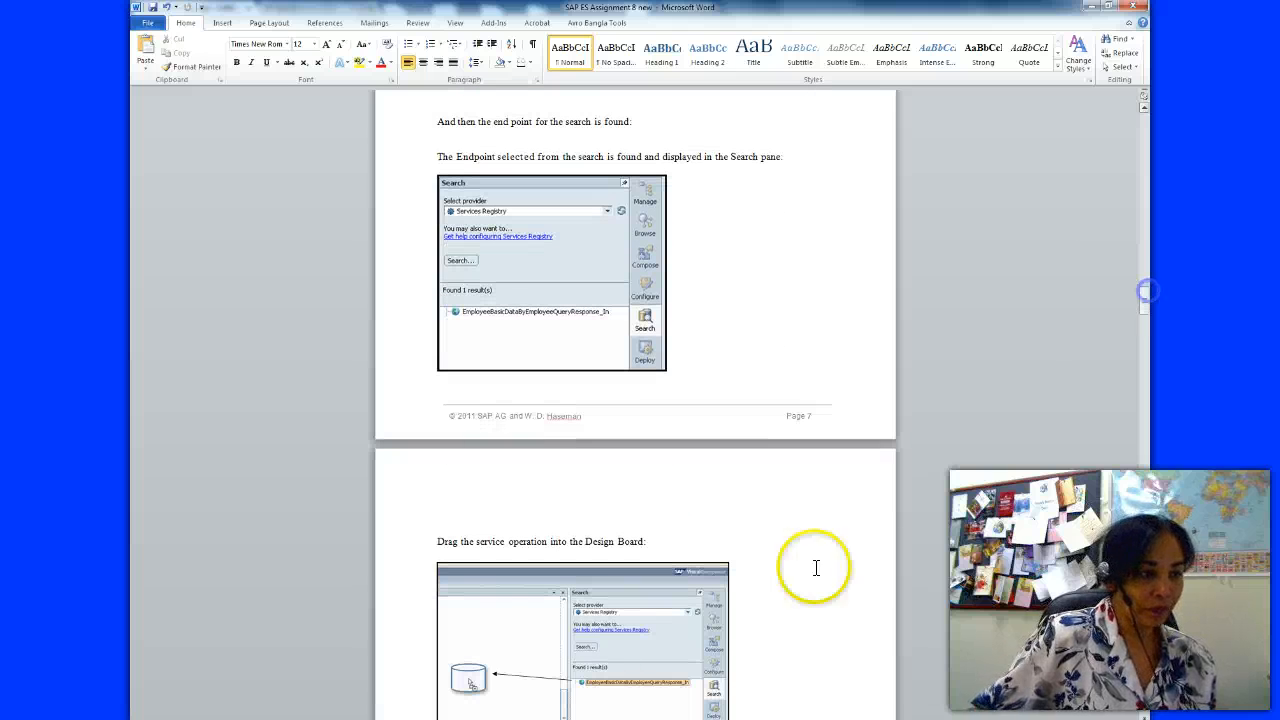
- Switch back to Visual Composer and place the EmployeeBasicDataByEmployeeQueryResponse_In service on the design board
key(alt+Tab)
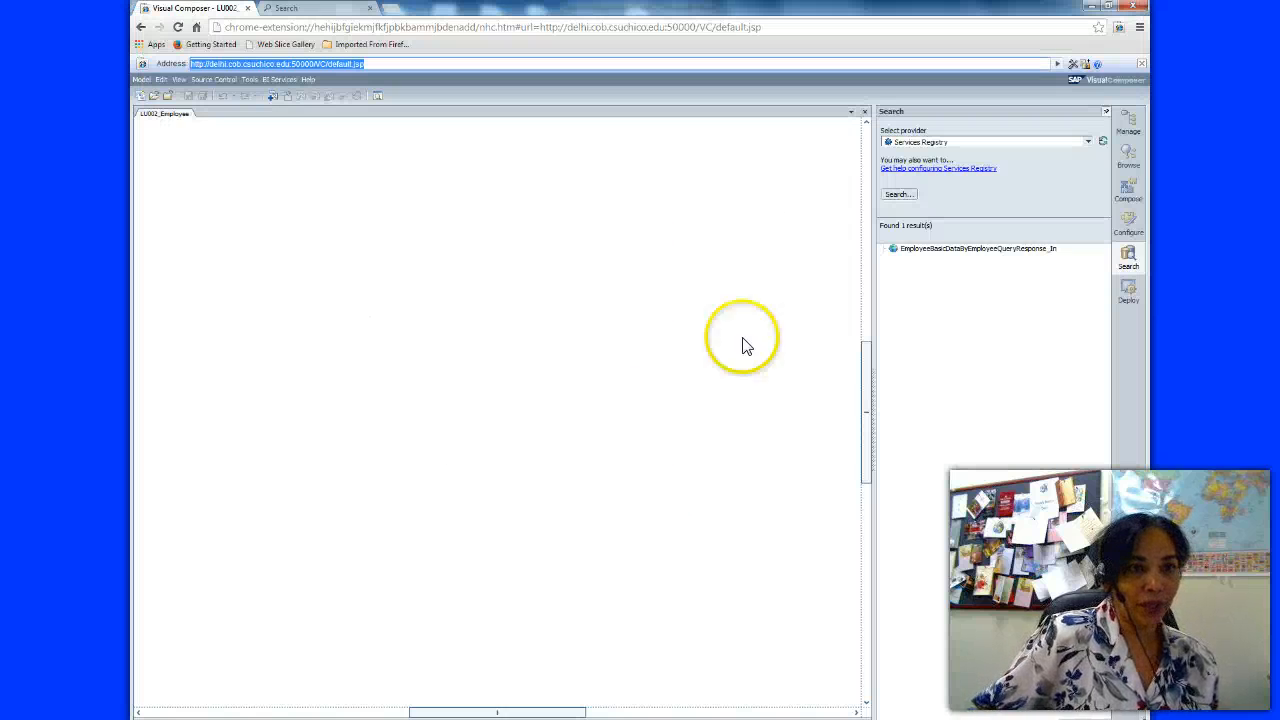
click(929, 252)
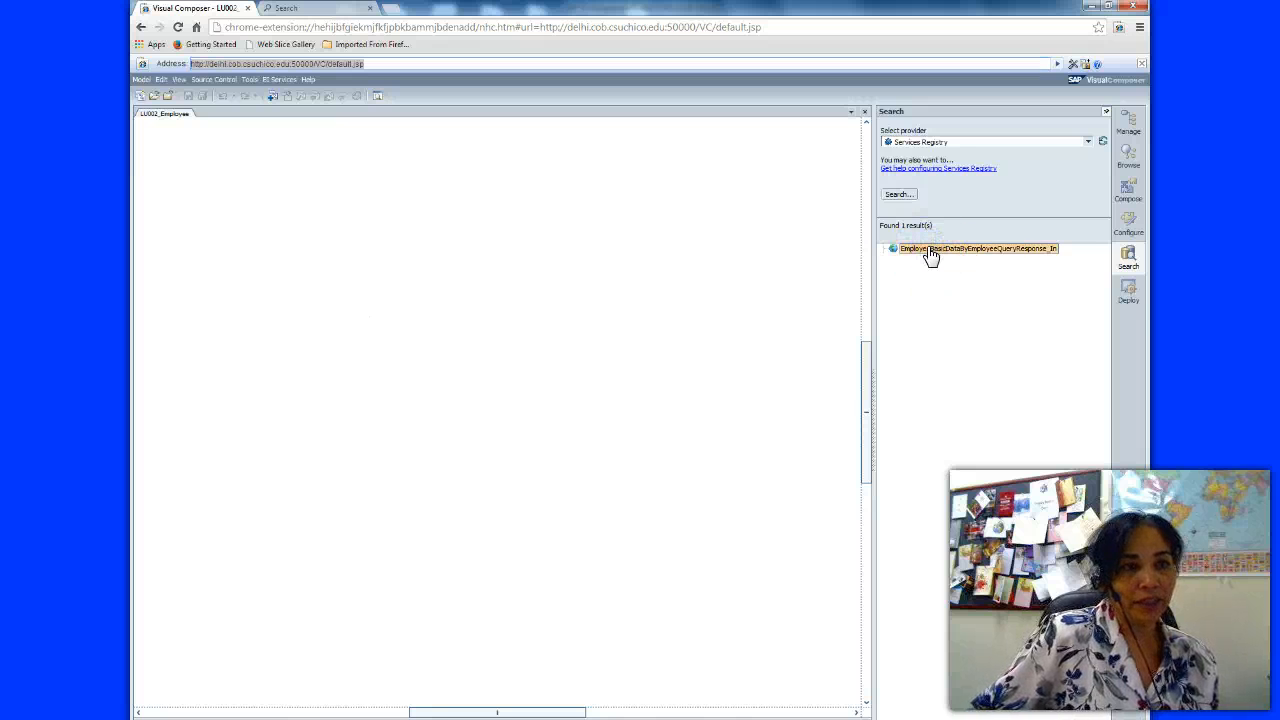
click(928, 250)
drag(929, 256, 453, 358)
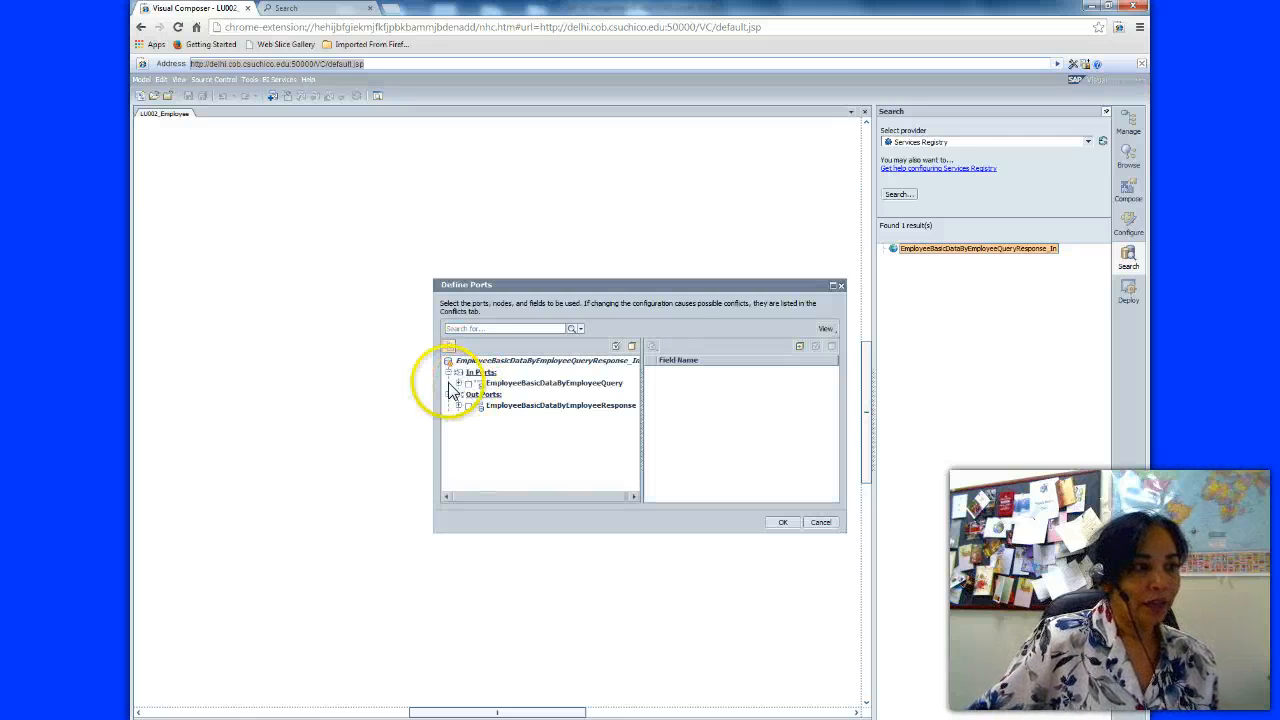
- Include the EmployeeBasicDataByEmployeeQuery in port and exclude the KeyDate and WorkAgreementID fields from its EmployeeBasicDataSelectionByEmployee node
click(471, 386)
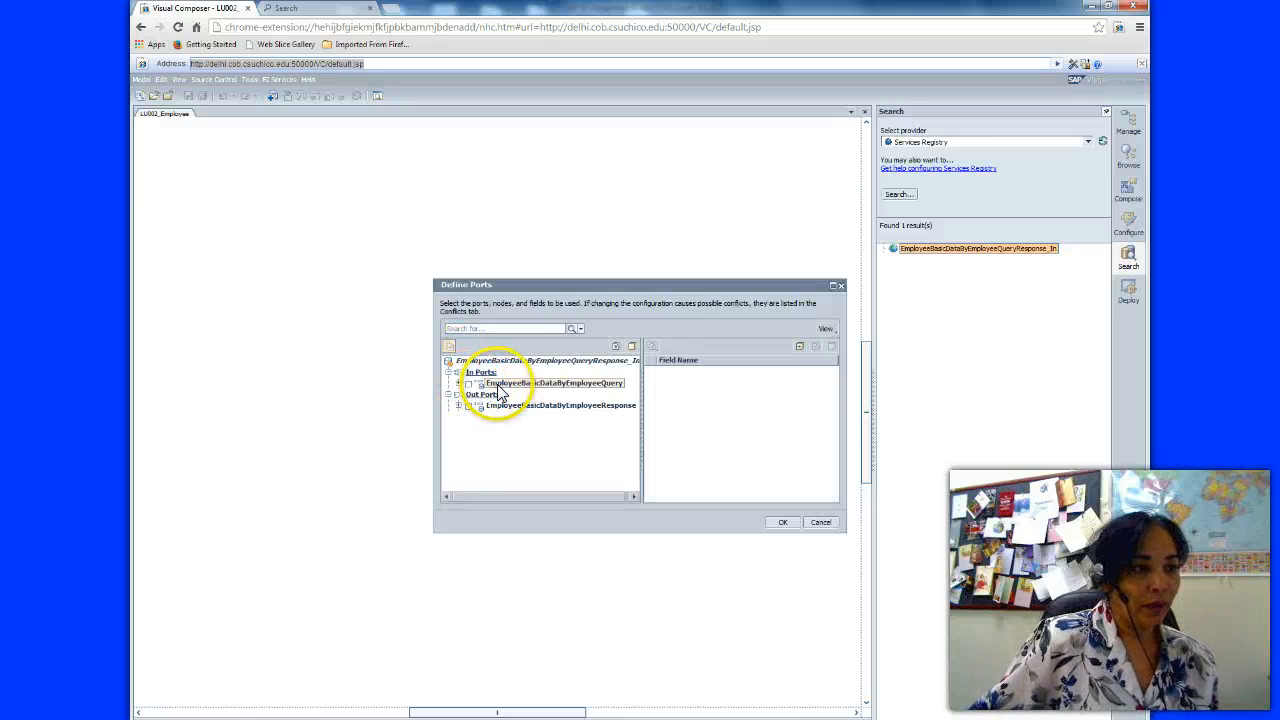
click(459, 384)
click(479, 394)
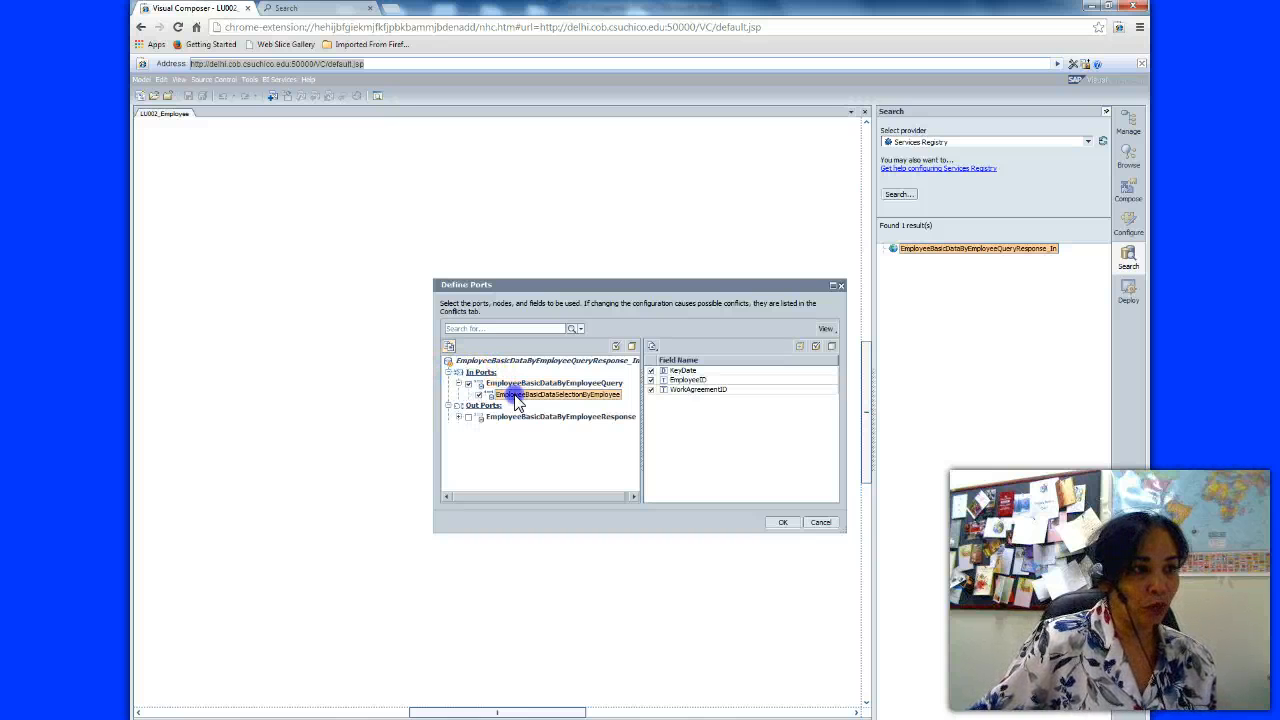
click(651, 370)
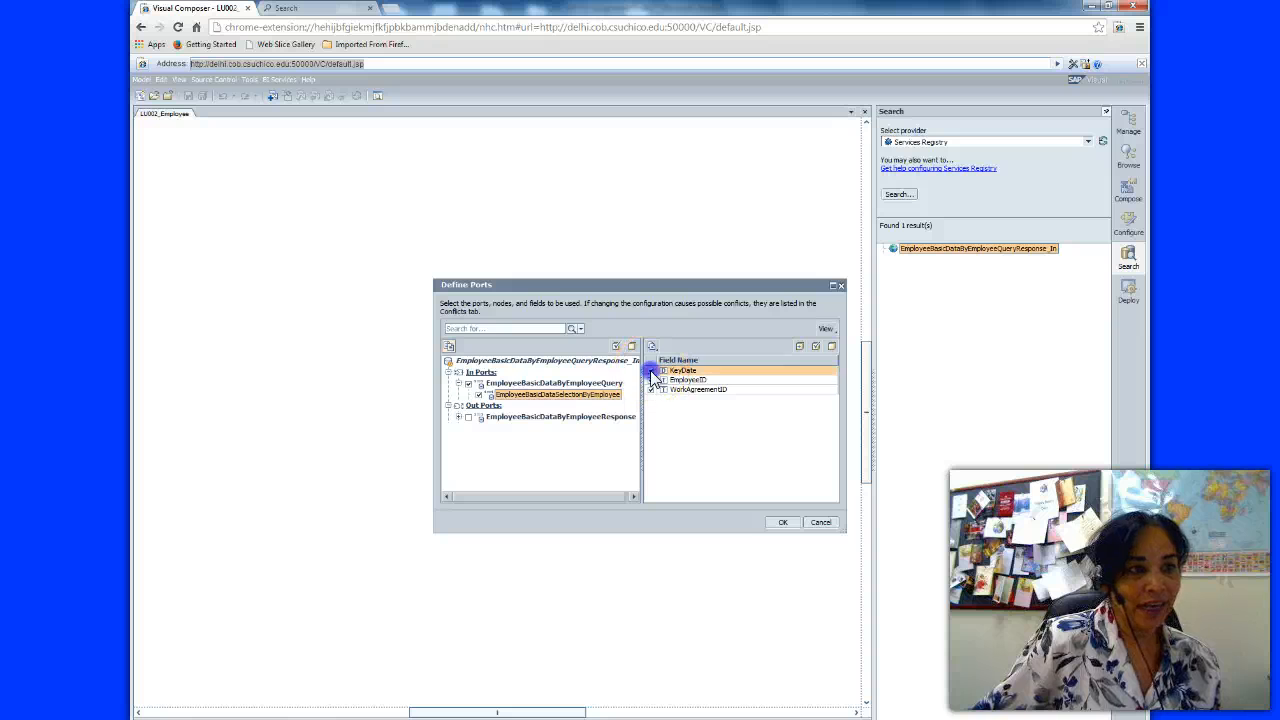
click(651, 389)
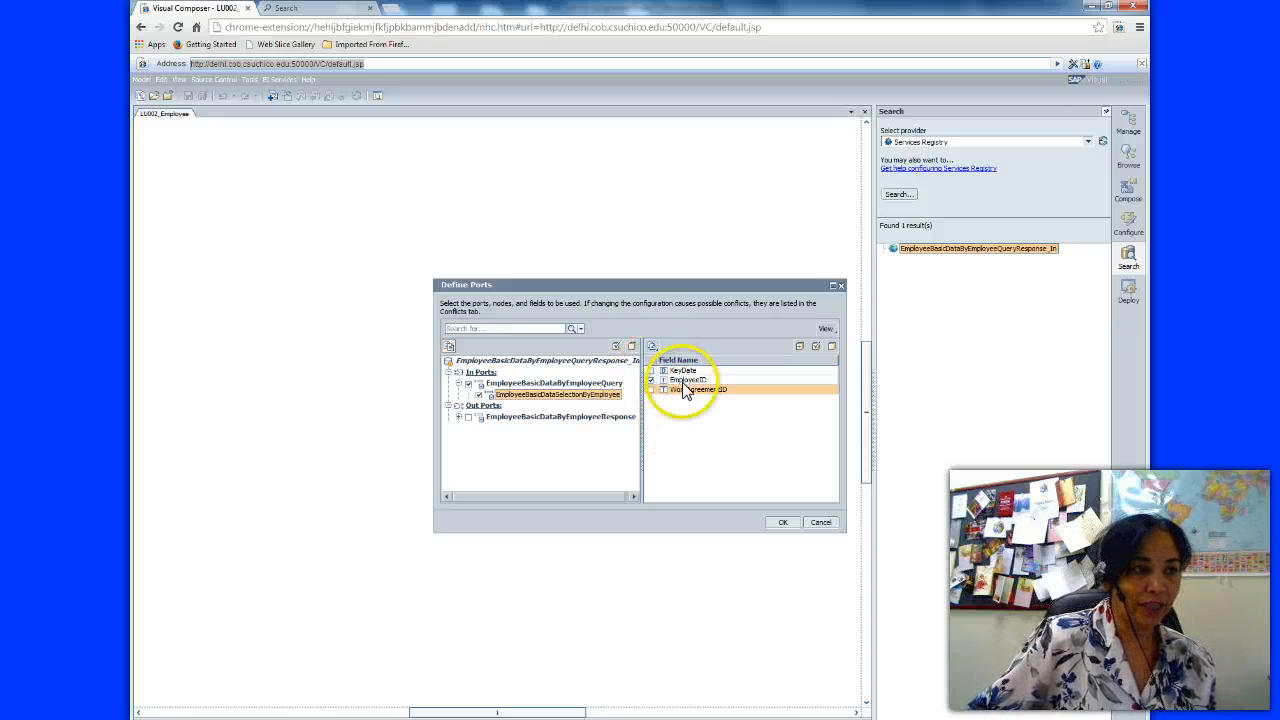
- Include the EmployeeBasicDataByEmployeeResponse out port and review the fields of its Employee, Common, Nationality and log Item nodes
click(470, 418)
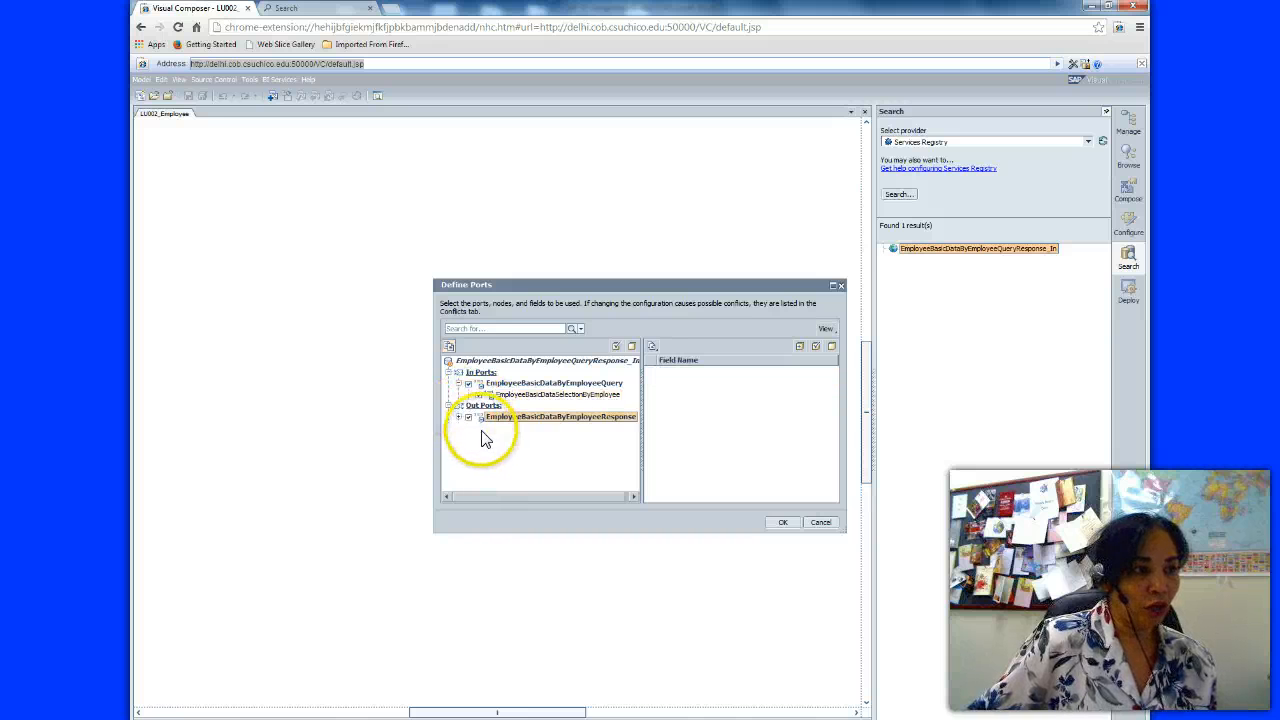
click(458, 416)
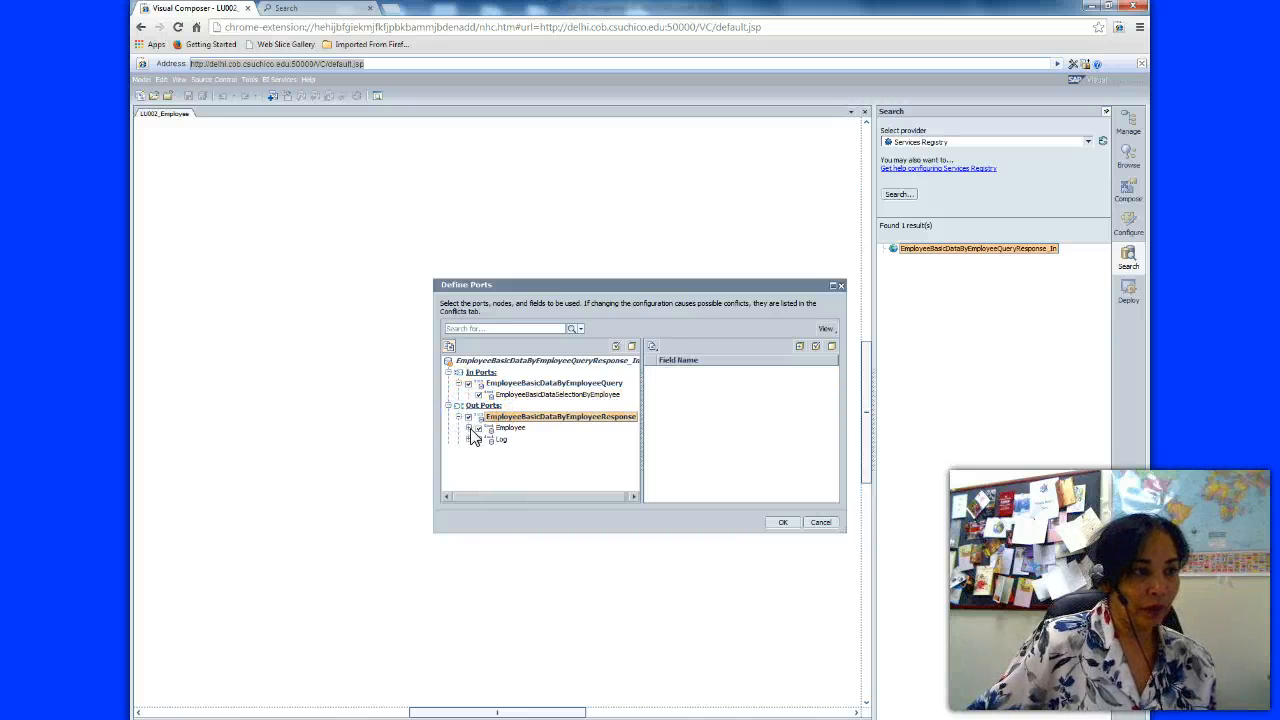
click(468, 428)
click(468, 461)
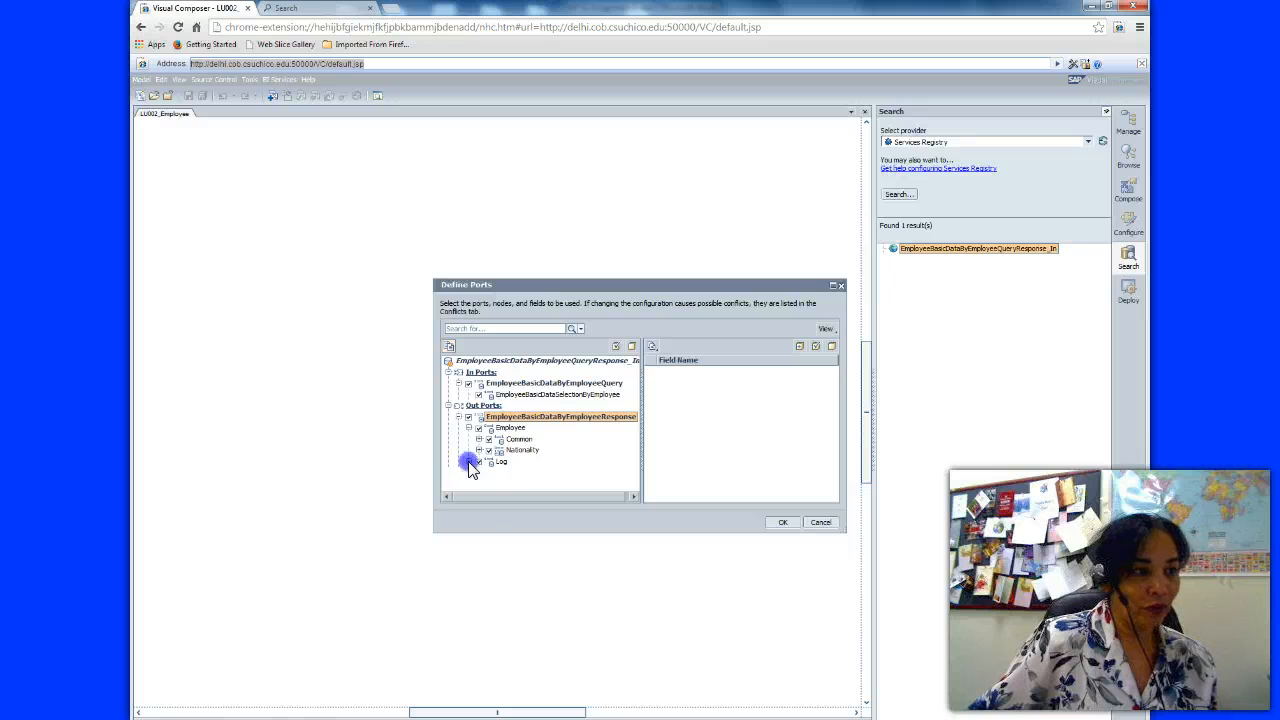
click(510, 427)
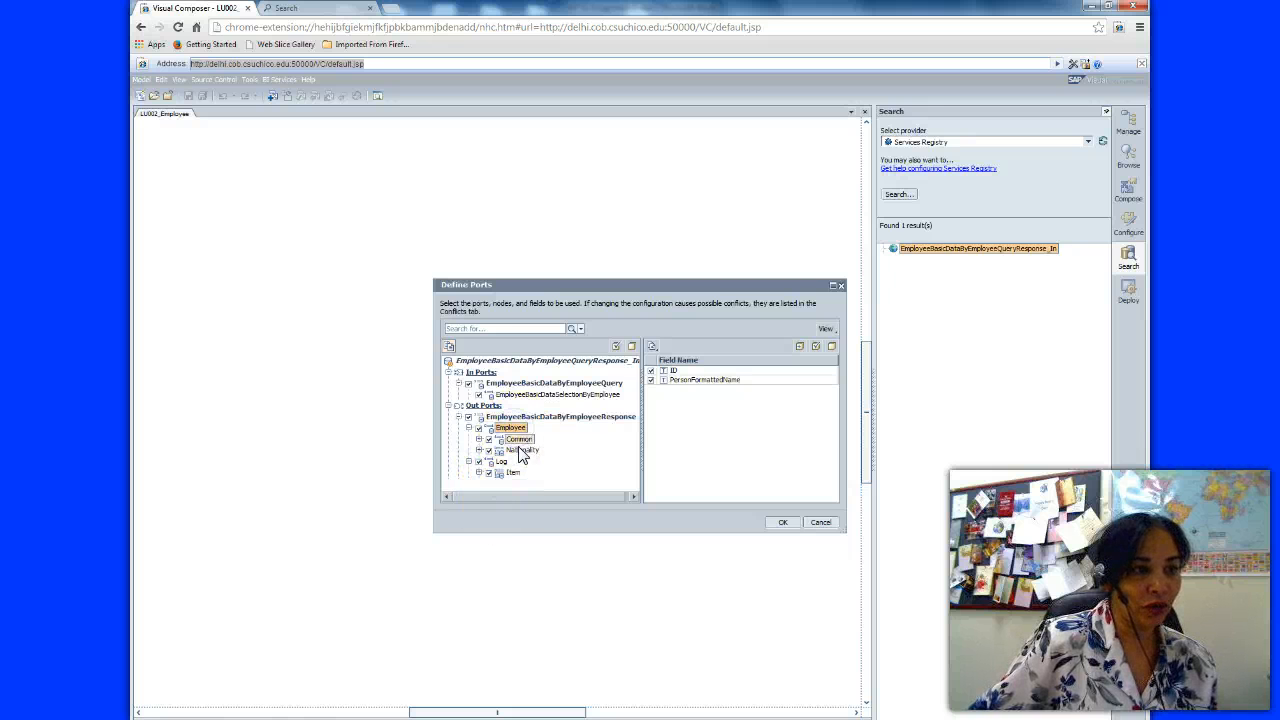
click(519, 440)
click(518, 450)
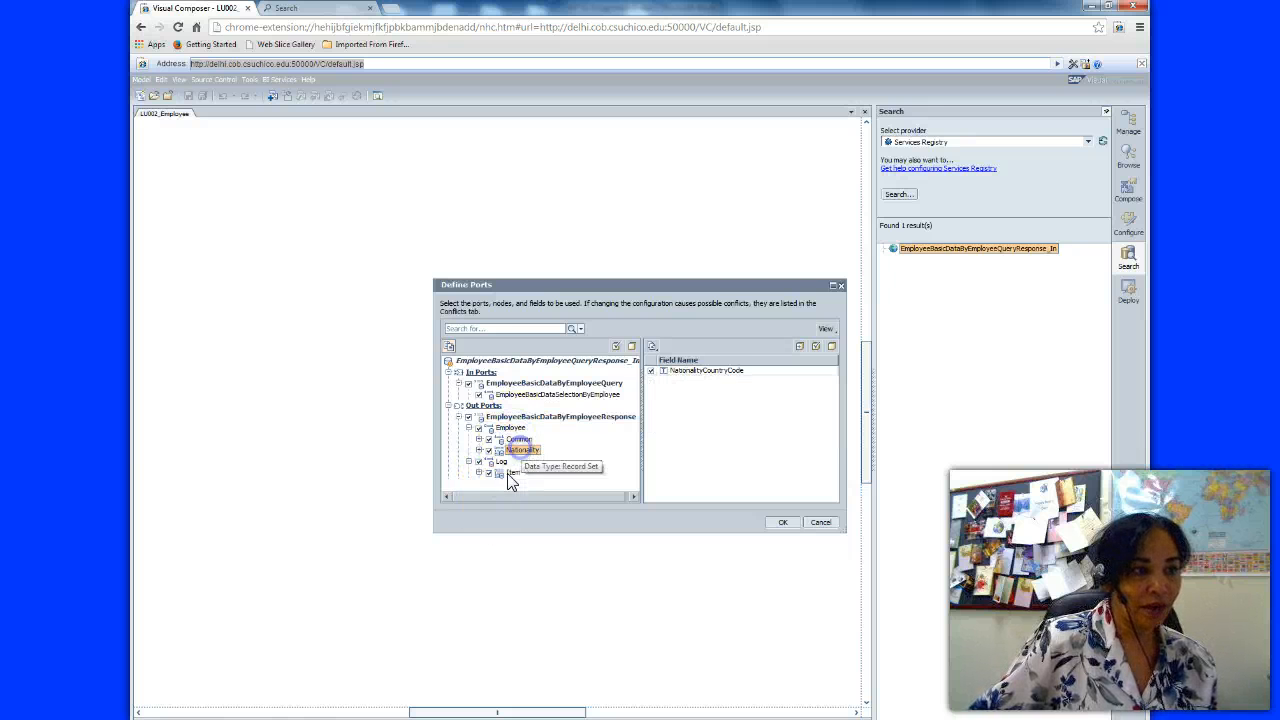
click(511, 472)
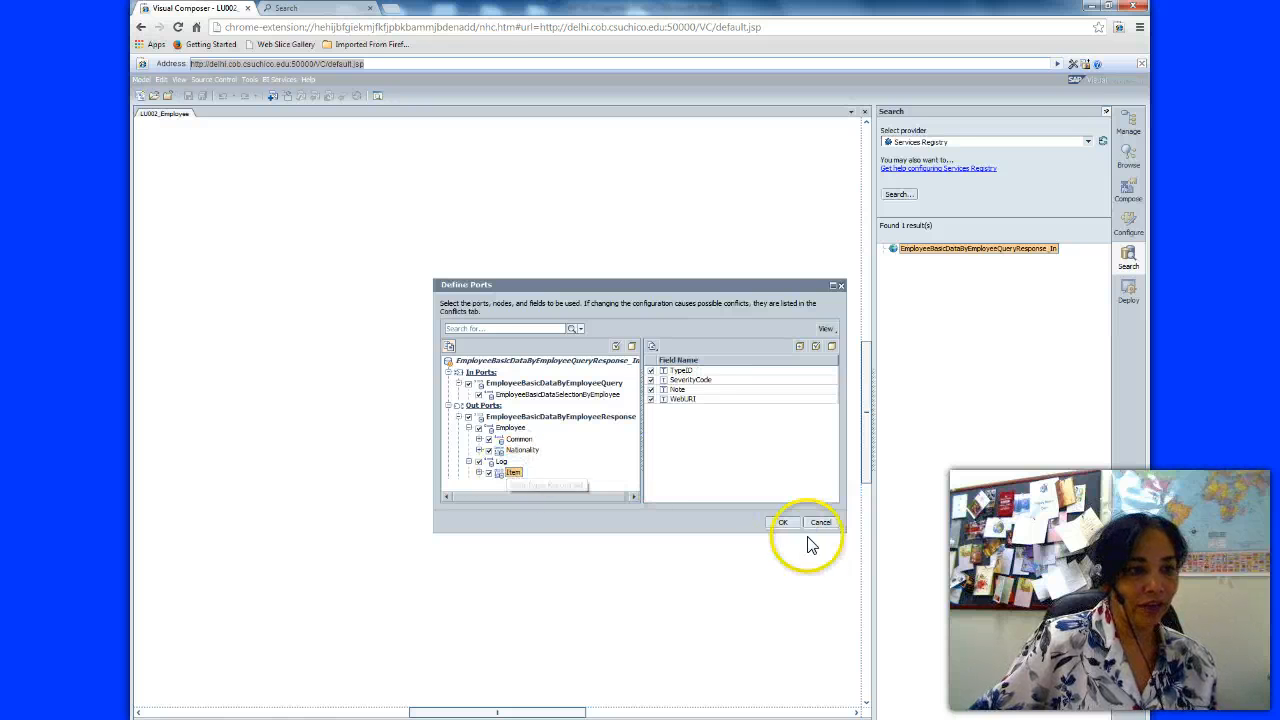
- Accept the port definition and attach an input form view to the service's in port, including its EmployeeID field
click(780, 524)
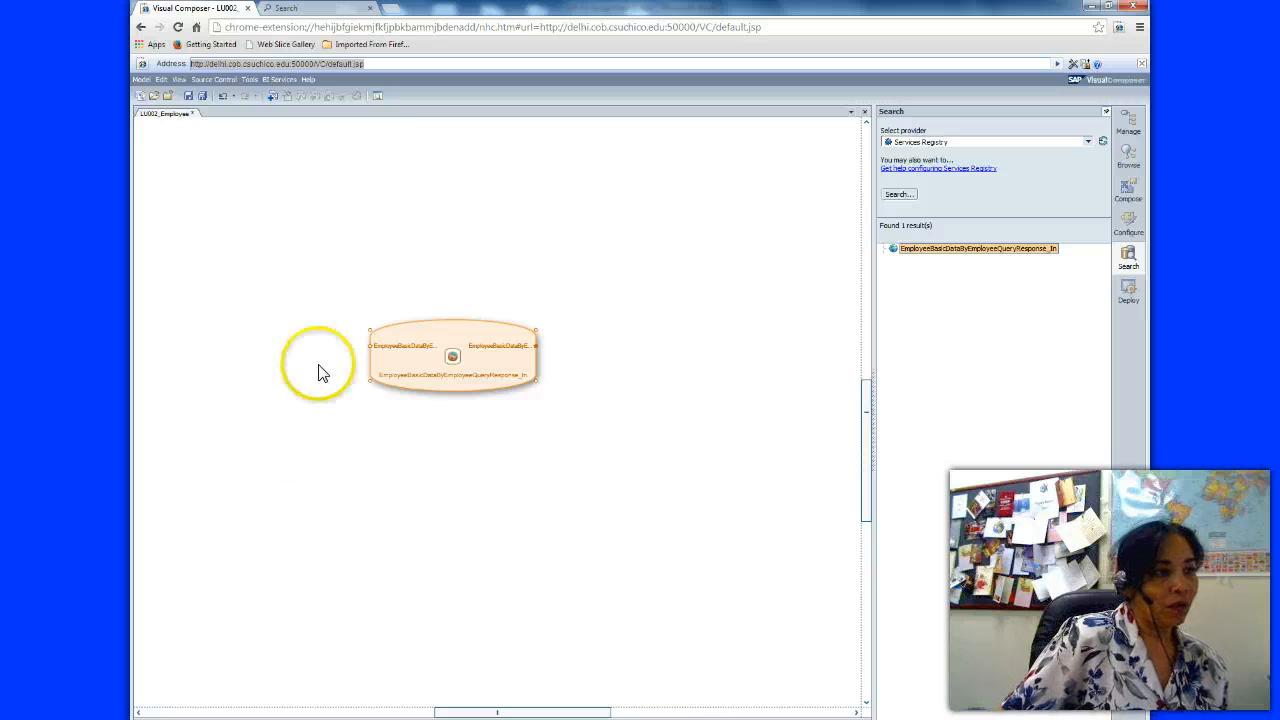
drag(372, 355, 244, 179)
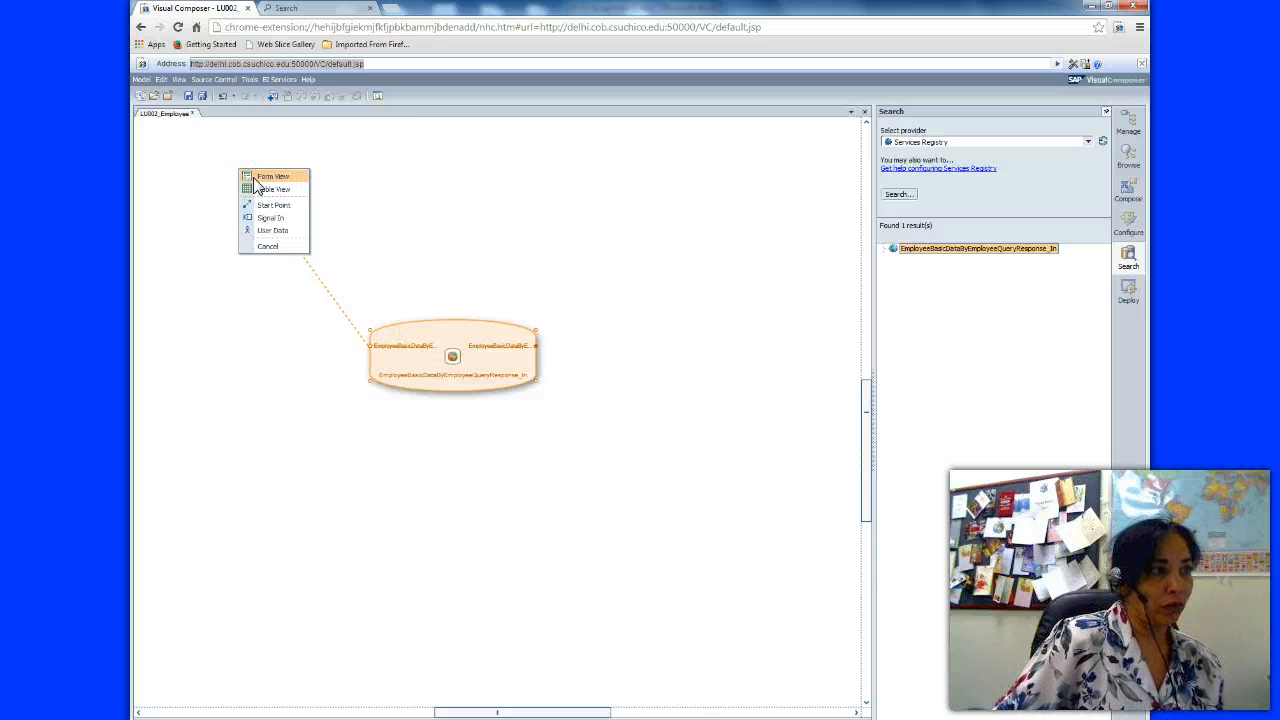
click(262, 177)
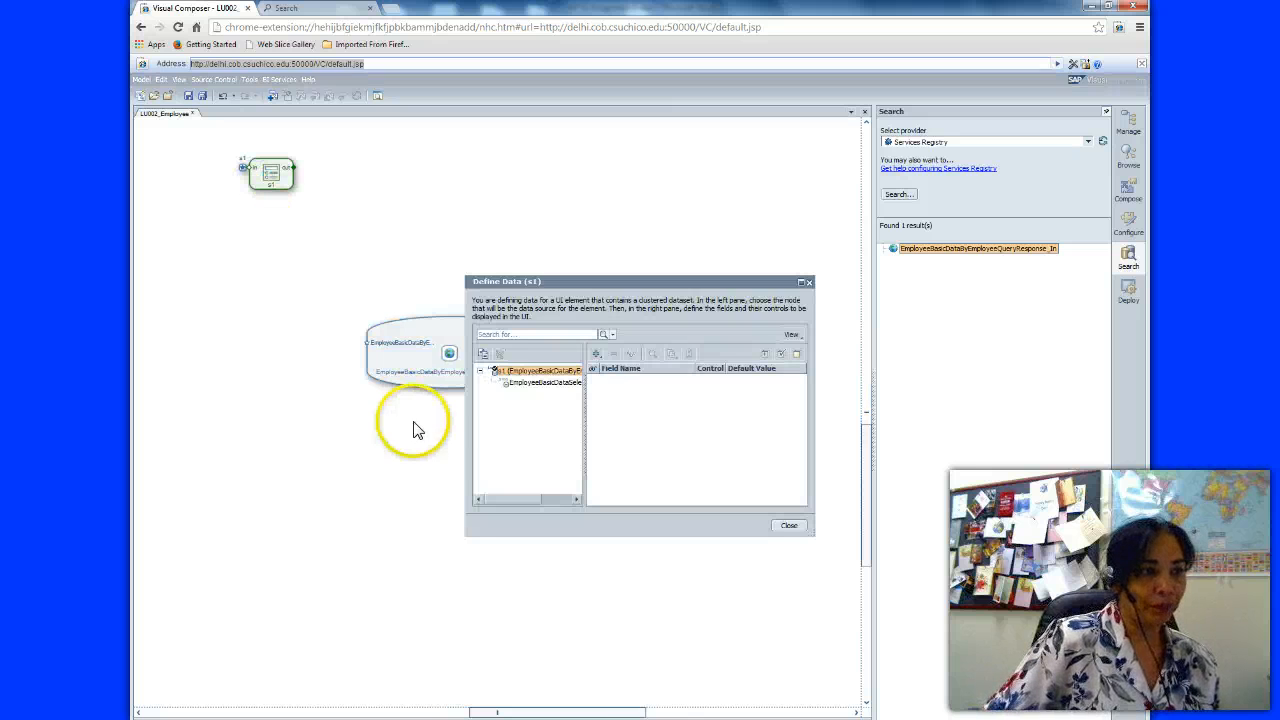
click(521, 384)
drag(512, 388, 596, 388)
click(594, 380)
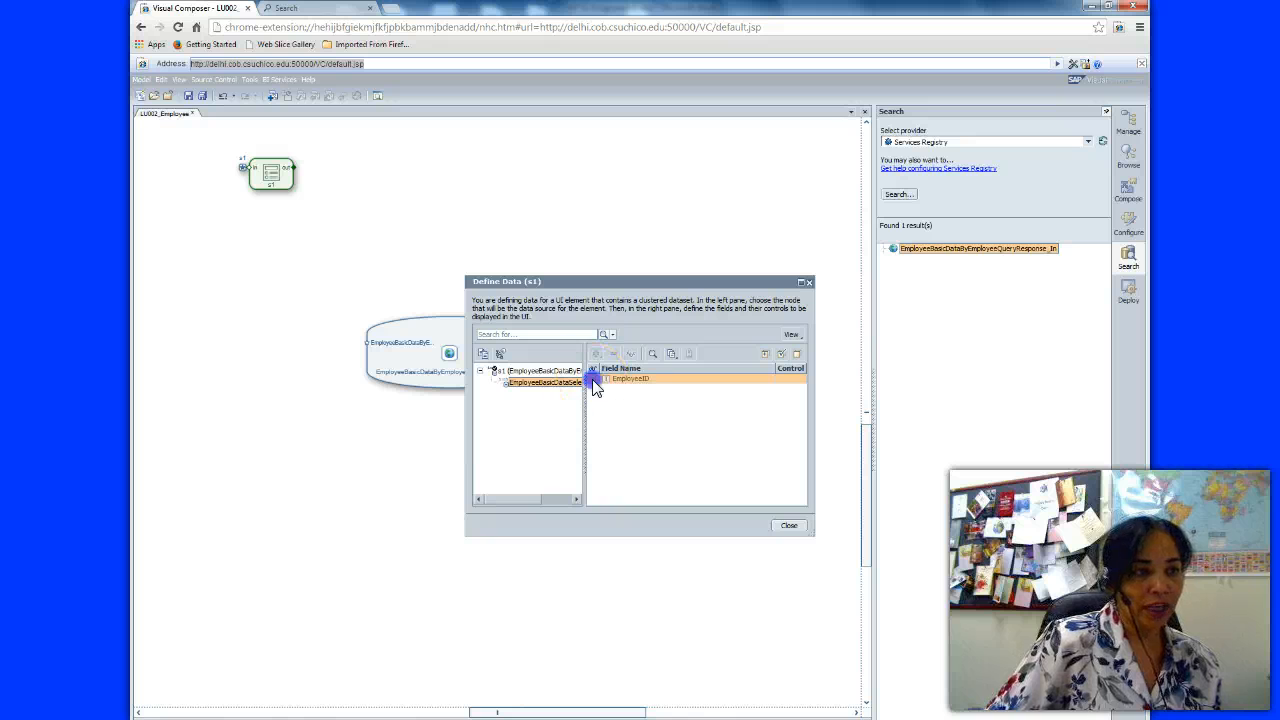
click(787, 527)
- Attach an output form view to the service's out port and expand the Employee and Log nodes of its data definition
drag(528, 366, 729, 238)
click(741, 240)
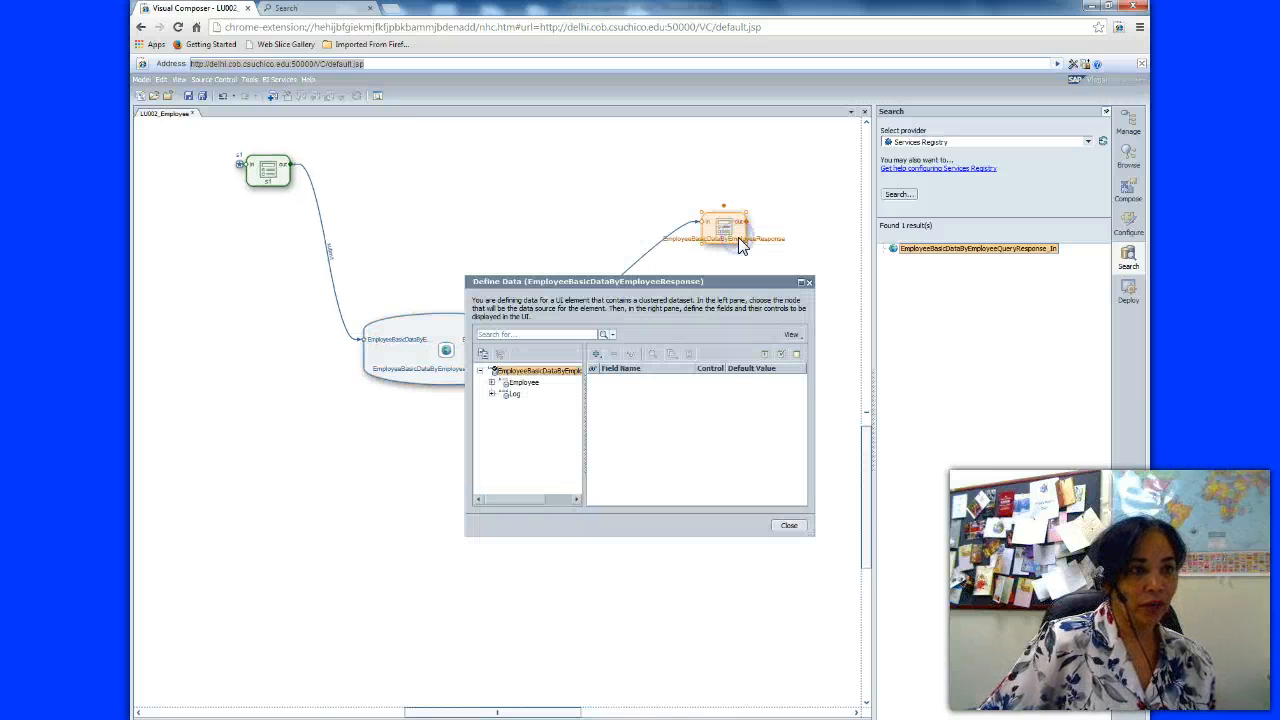
click(491, 383)
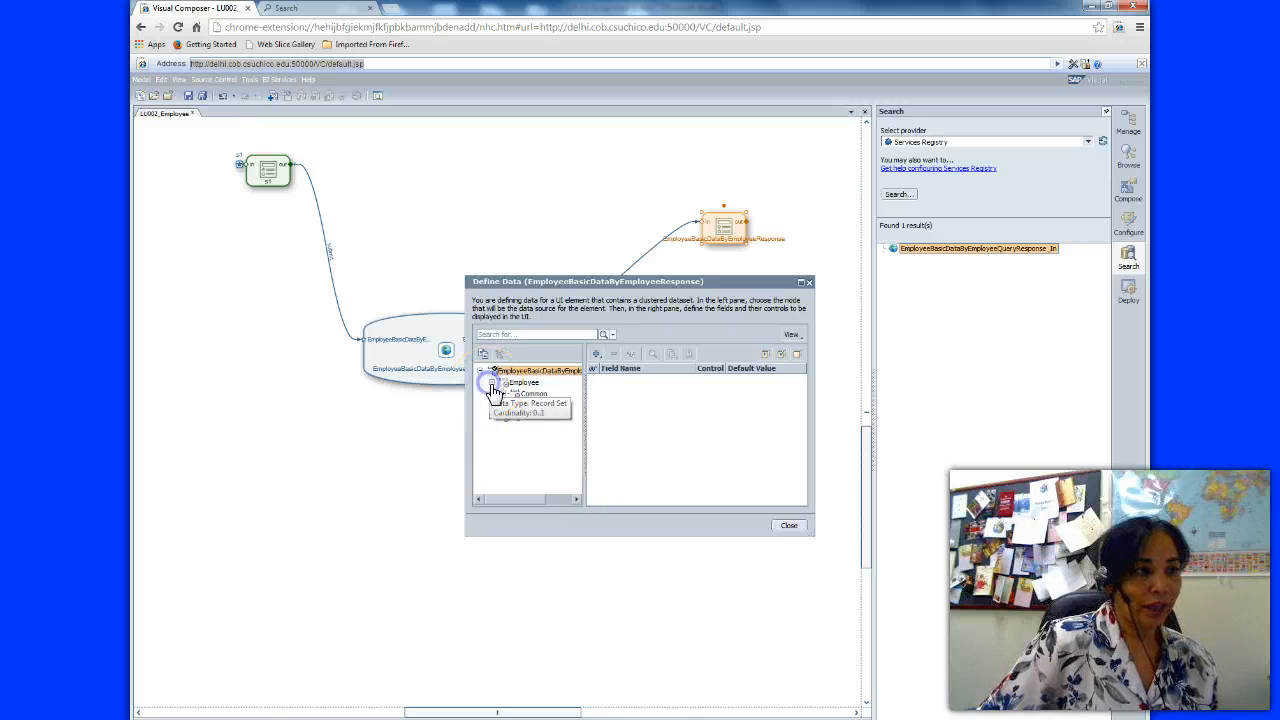
click(490, 415)
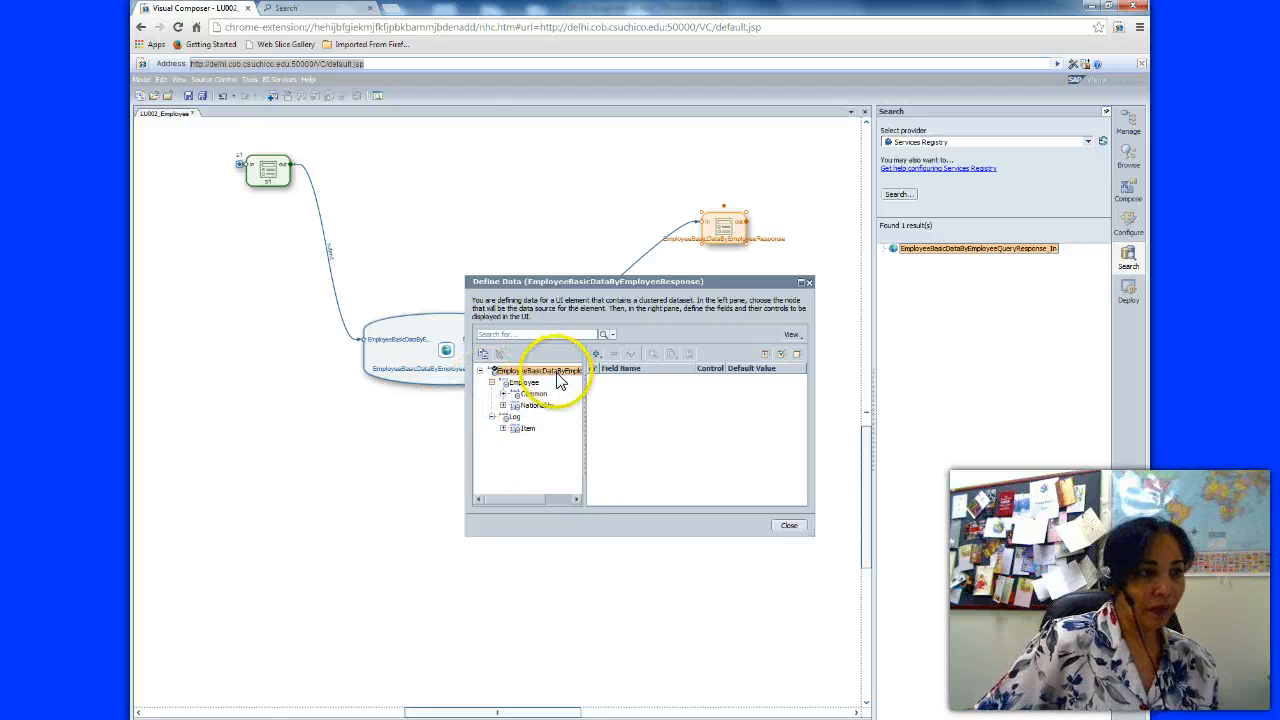
- Collapse the response data tree and try to create controls for all fields at its root node
click(498, 371)
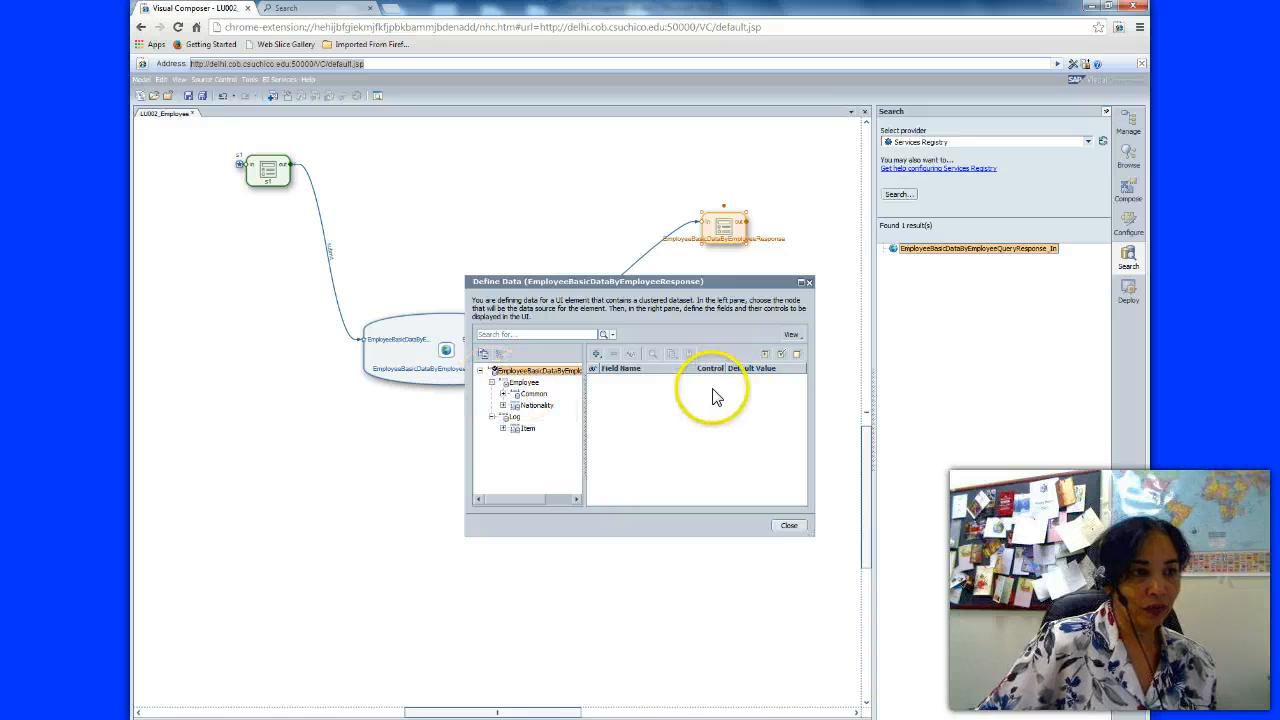
click(491, 382)
click(491, 394)
click(480, 372)
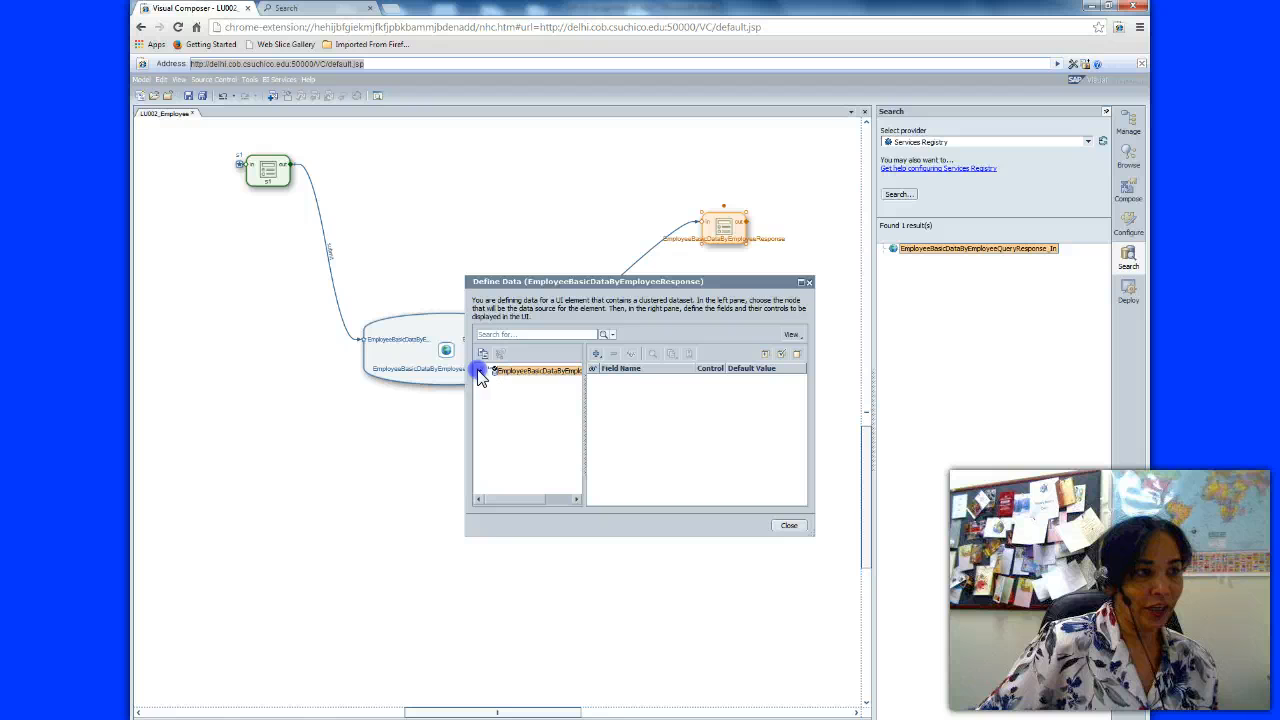
click(781, 357)
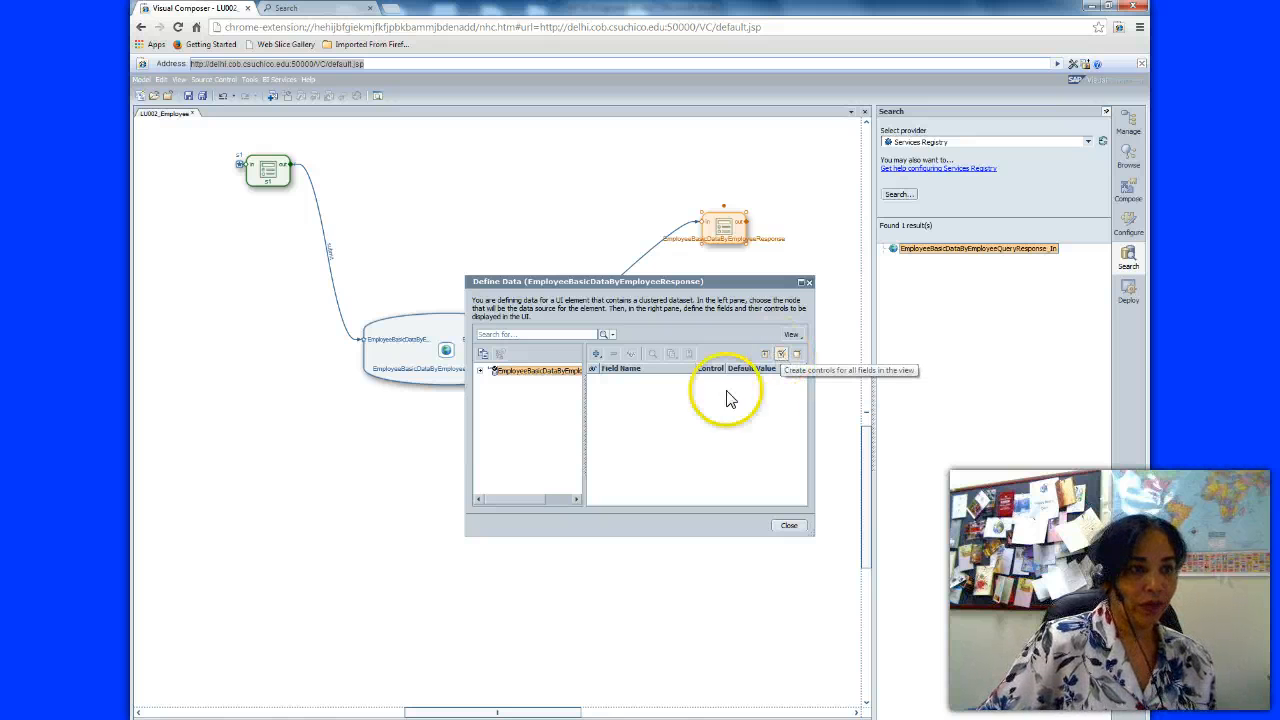
- Expand the Employee, Common and Log Item nodes of the response data and examine the Employee and Common fields
click(480, 372)
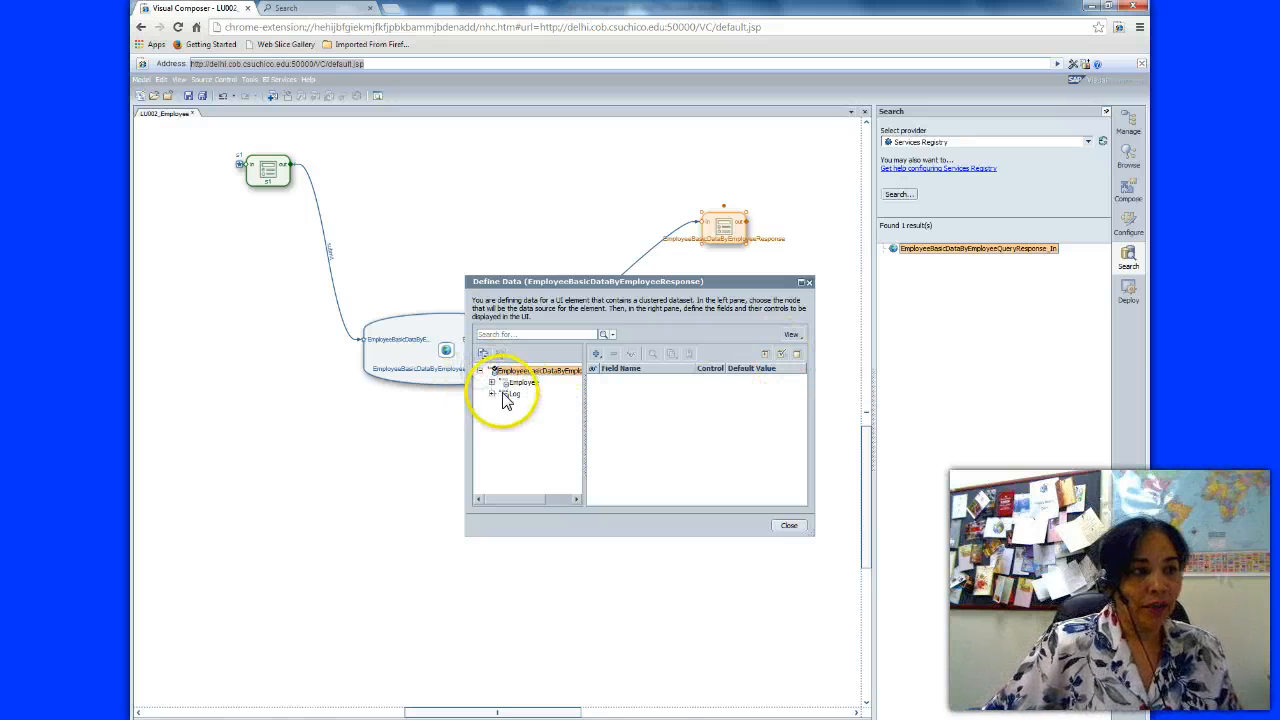
click(490, 417)
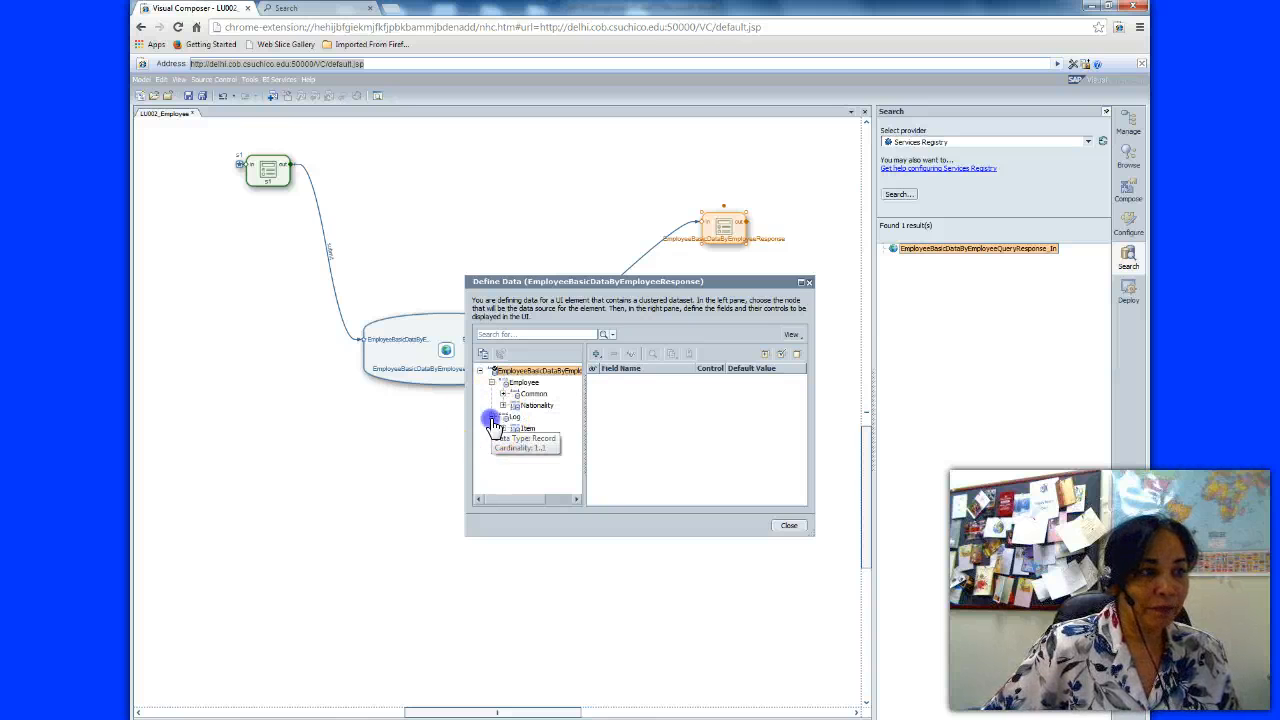
click(502, 429)
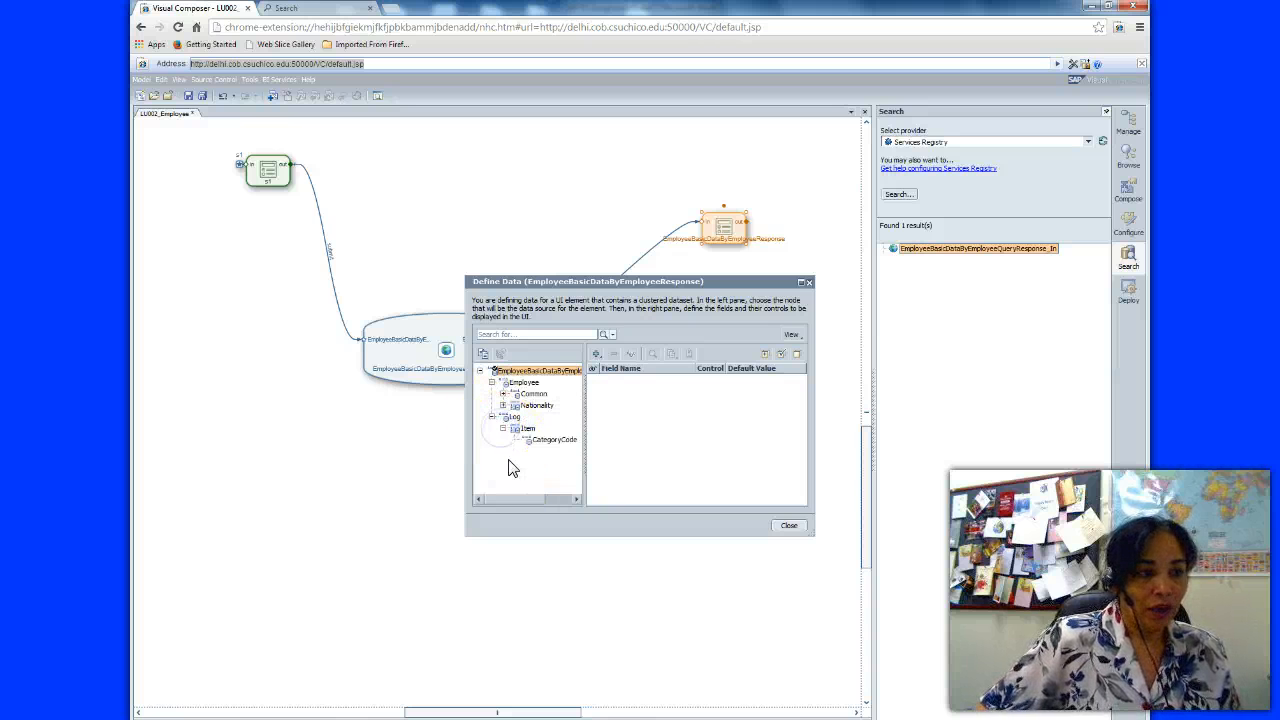
click(523, 382)
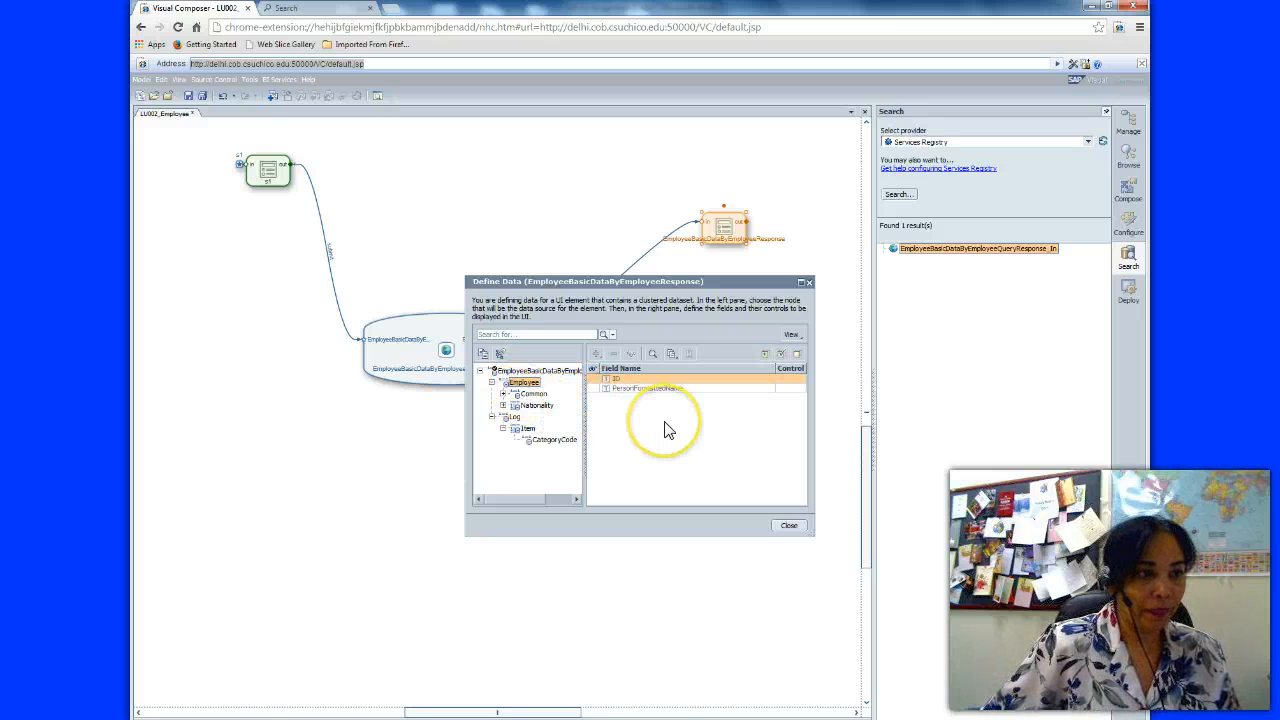
click(504, 395)
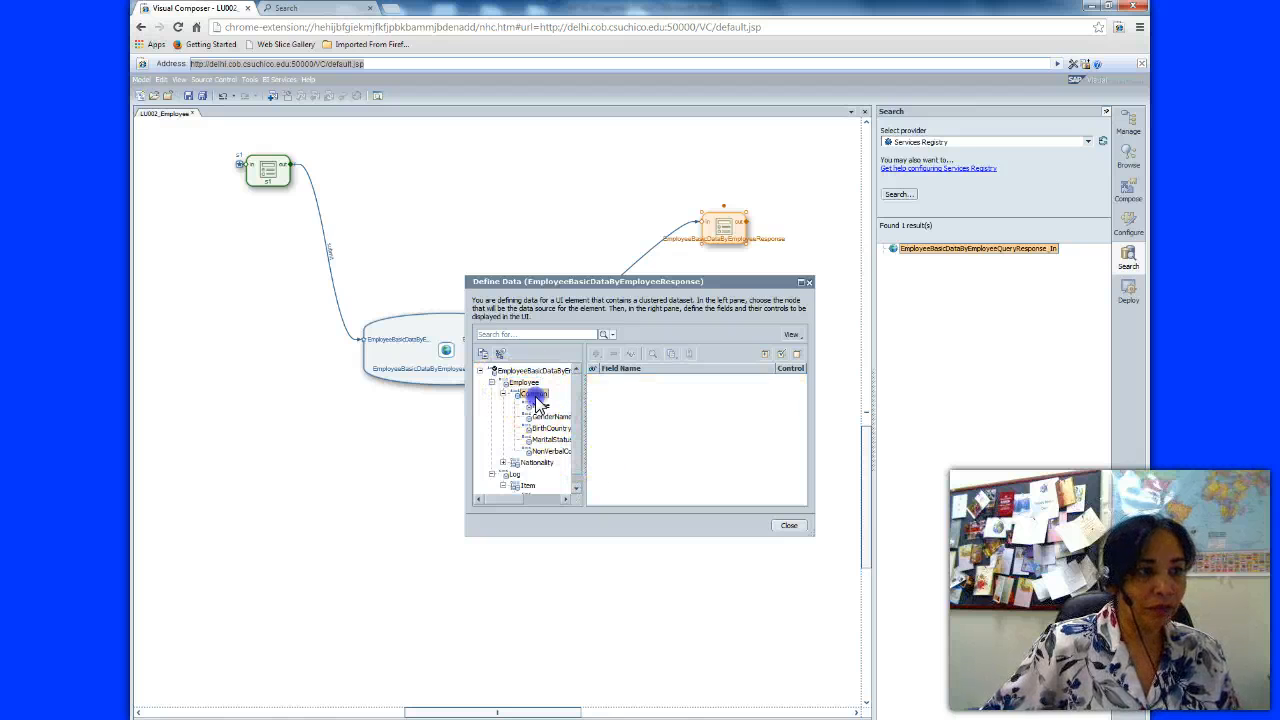
click(533, 396)
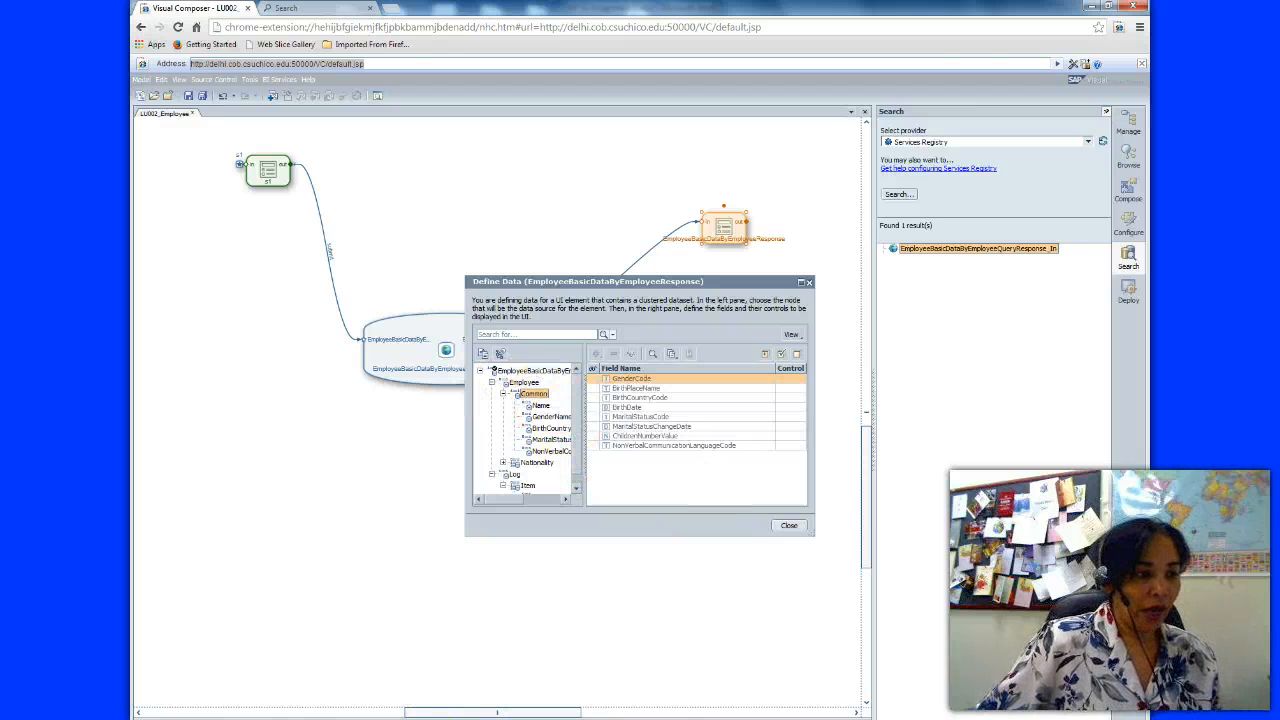
- Switch to the Word assignment and read on to the table of fields required for the output form
key(alt+Tab)
drag(1137, 298, 1147, 334)
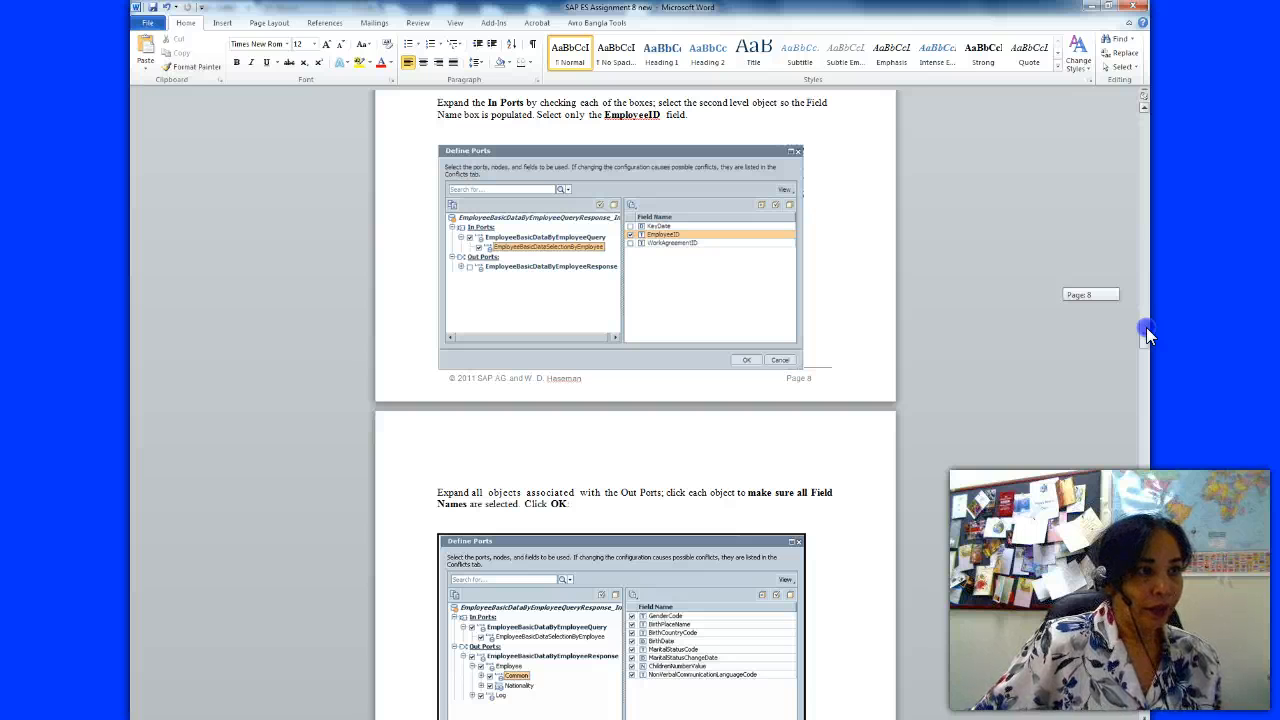
drag(1146, 330, 1148, 345)
click(1081, 326)
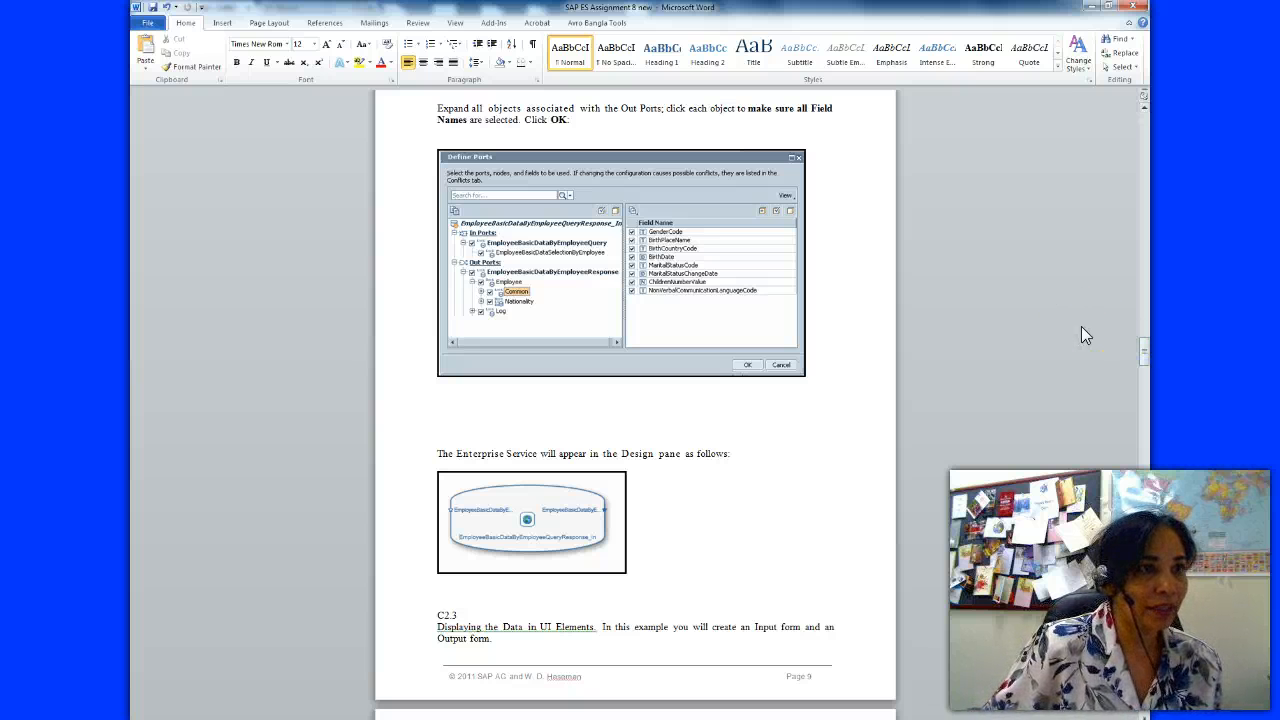
drag(1147, 358, 1148, 423)
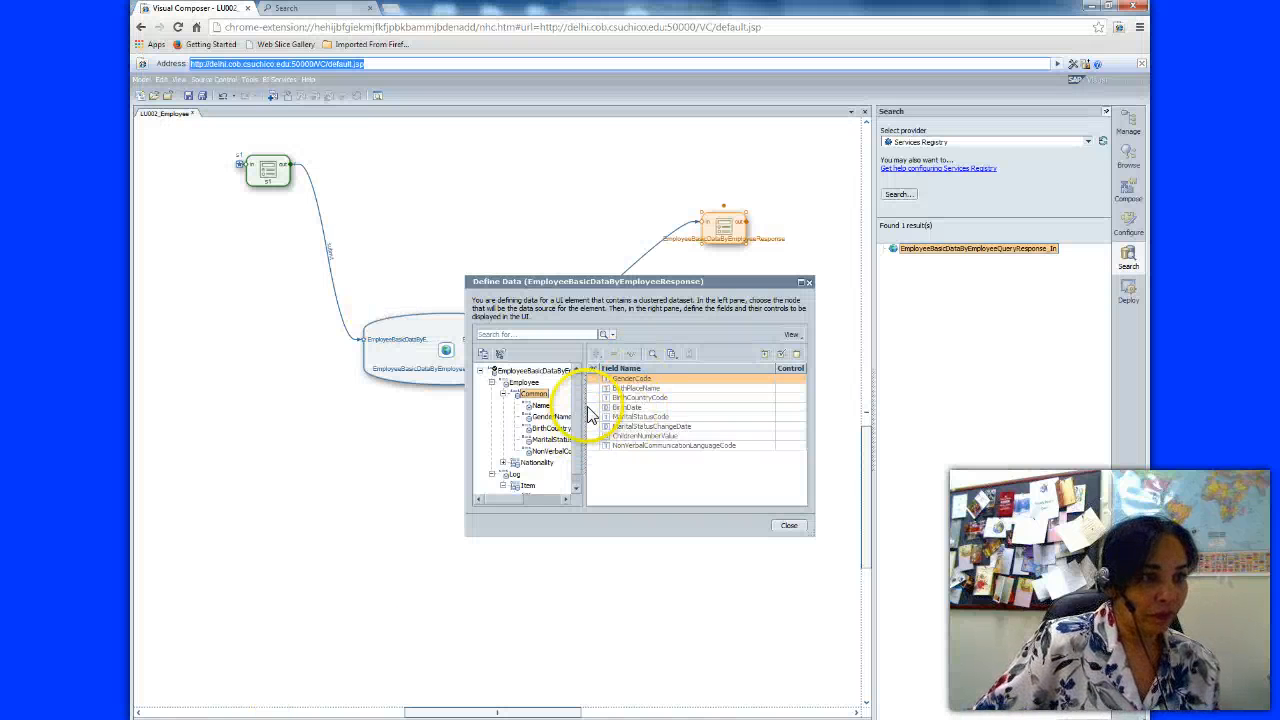
- Return to Visual Composer and include the BirthPlaceName, BirthCountryCode and BirthDate fields of the Common node in the output form
click(593, 389)
click(593, 398)
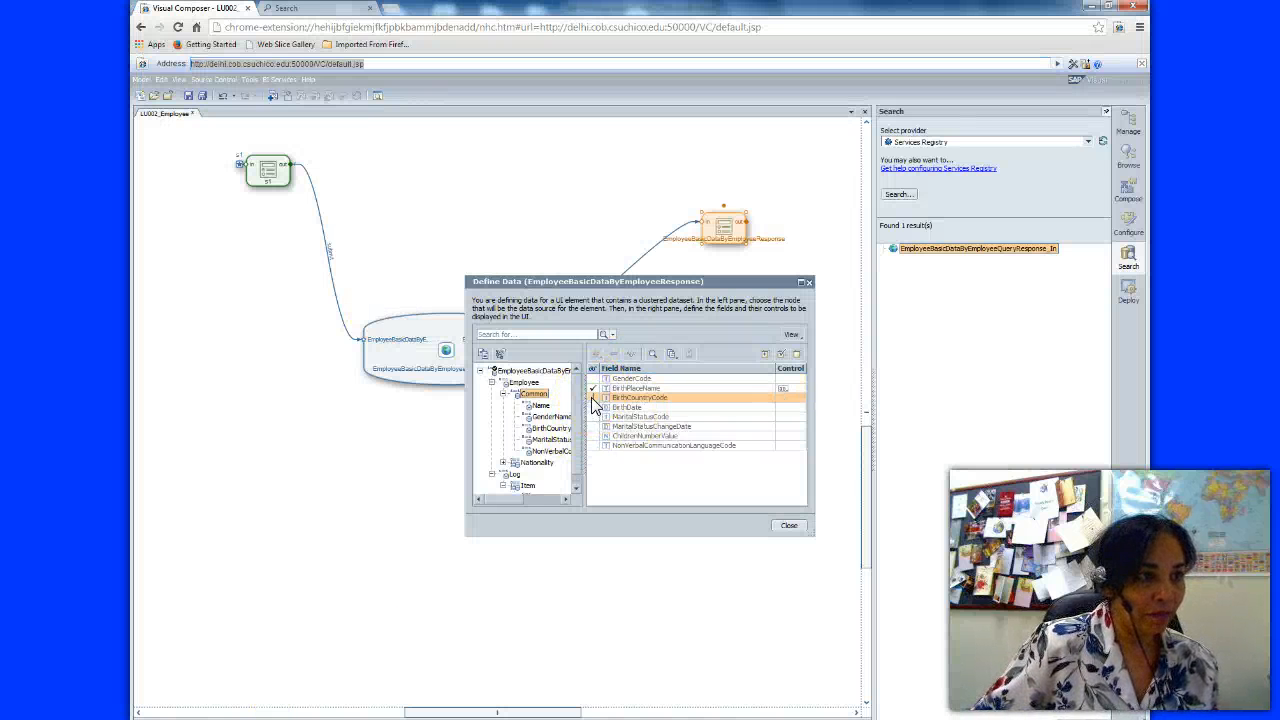
click(593, 407)
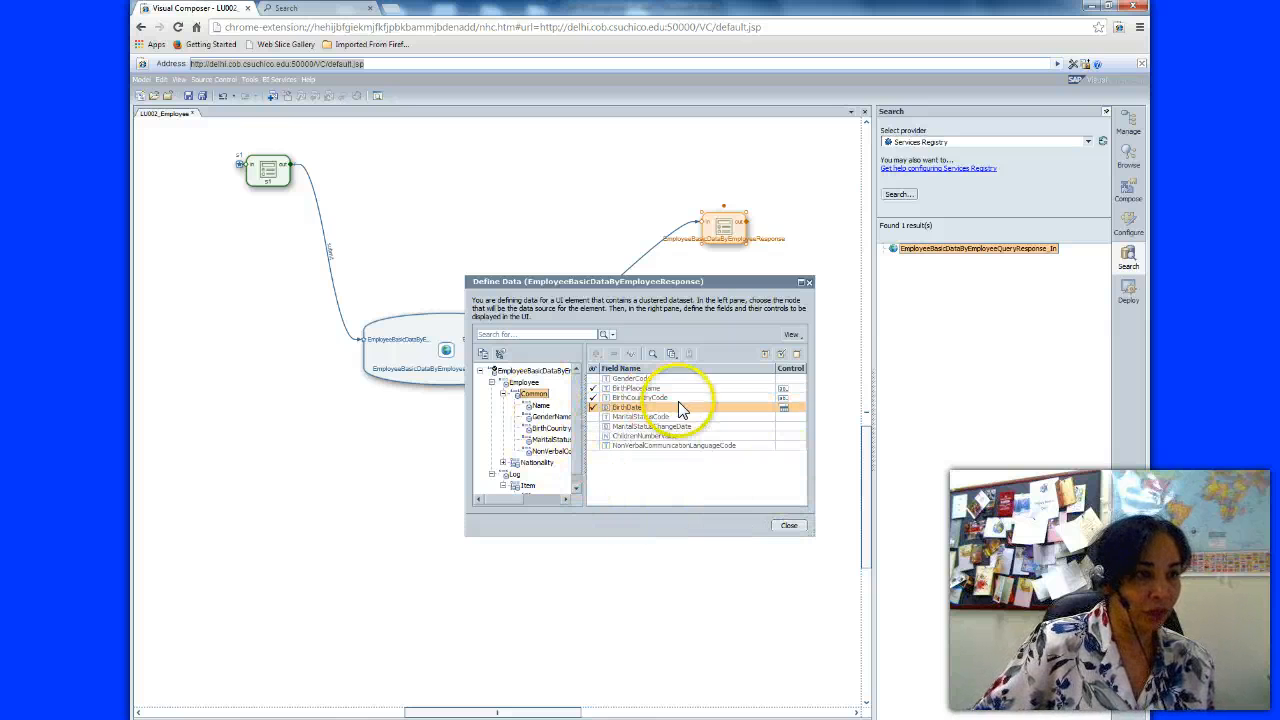
- Check the Word field table and include the Name node's FormOfAddressName, GivenName, FamilyName and DeviatingFullName fields in the output form
click(540, 405)
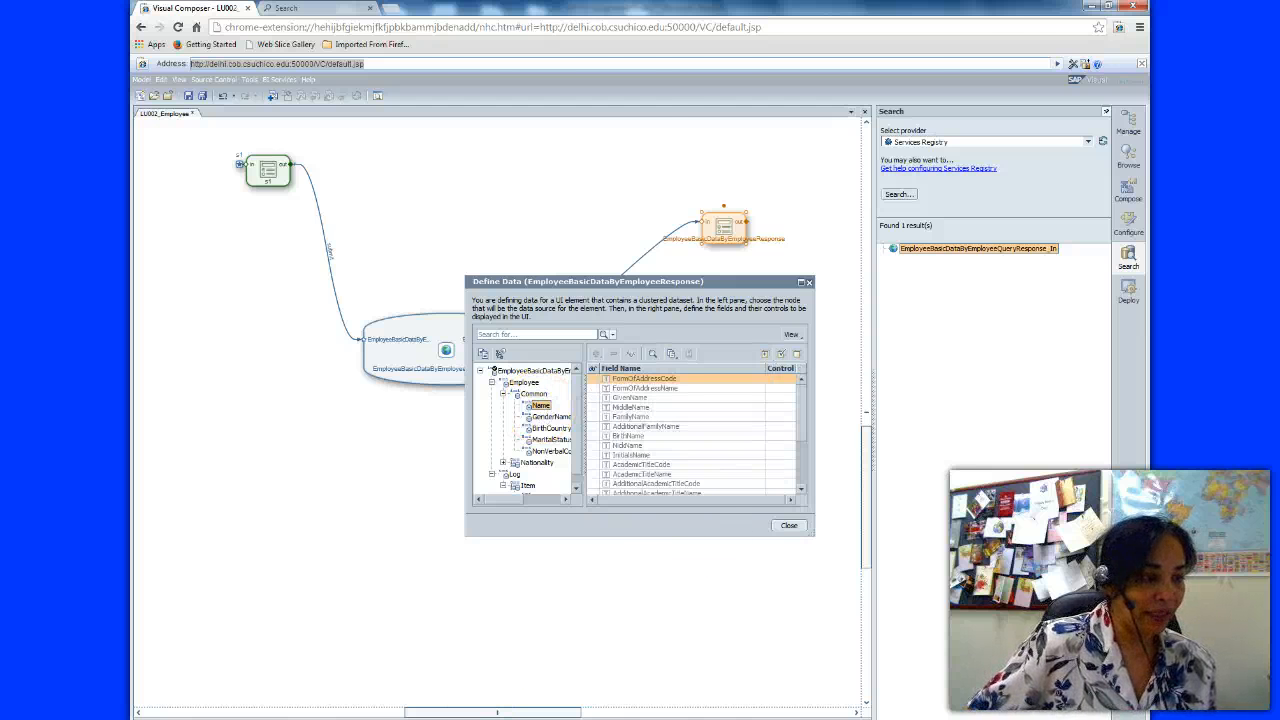
click(492, 718)
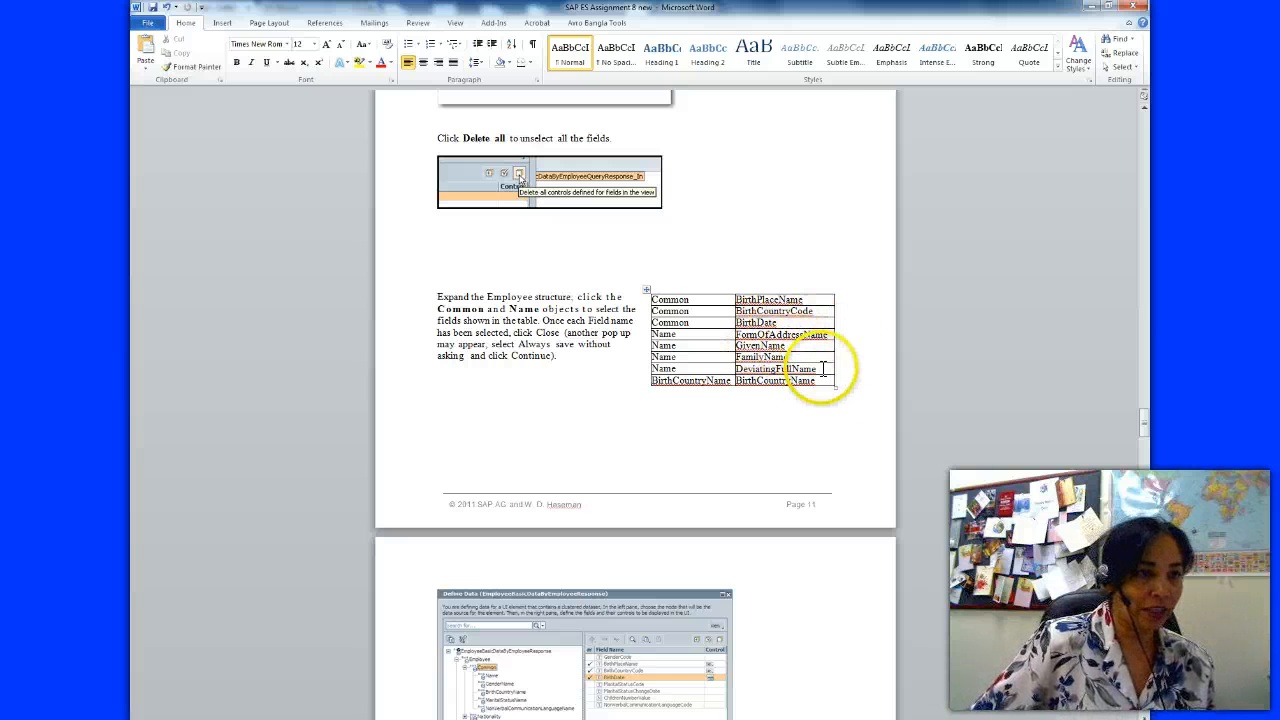
click(318, 717)
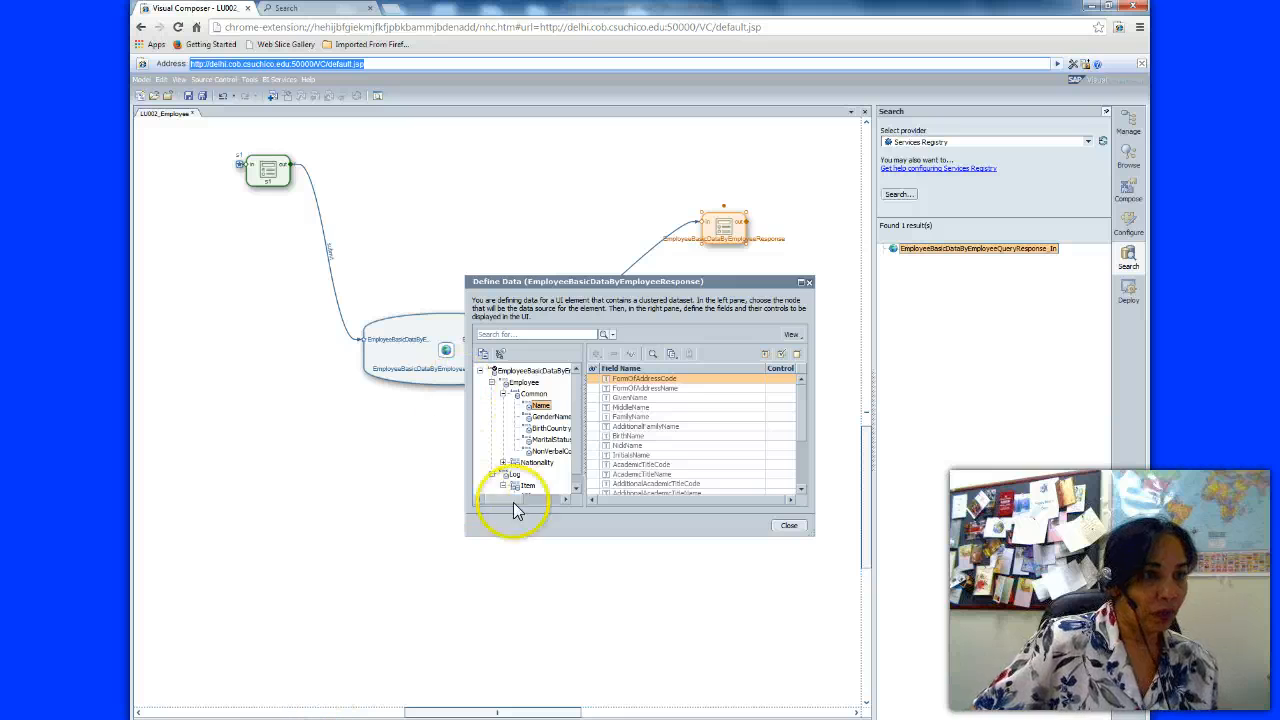
click(594, 390)
click(593, 397)
click(593, 416)
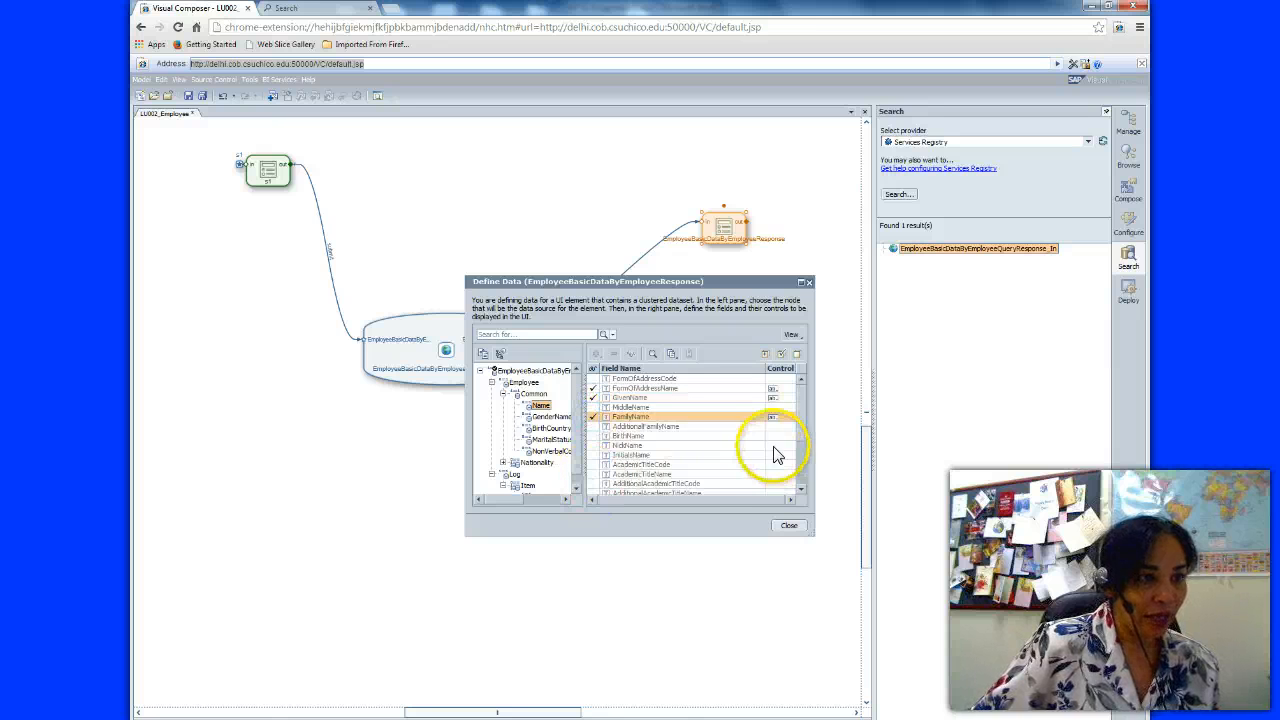
drag(800, 429, 801, 470)
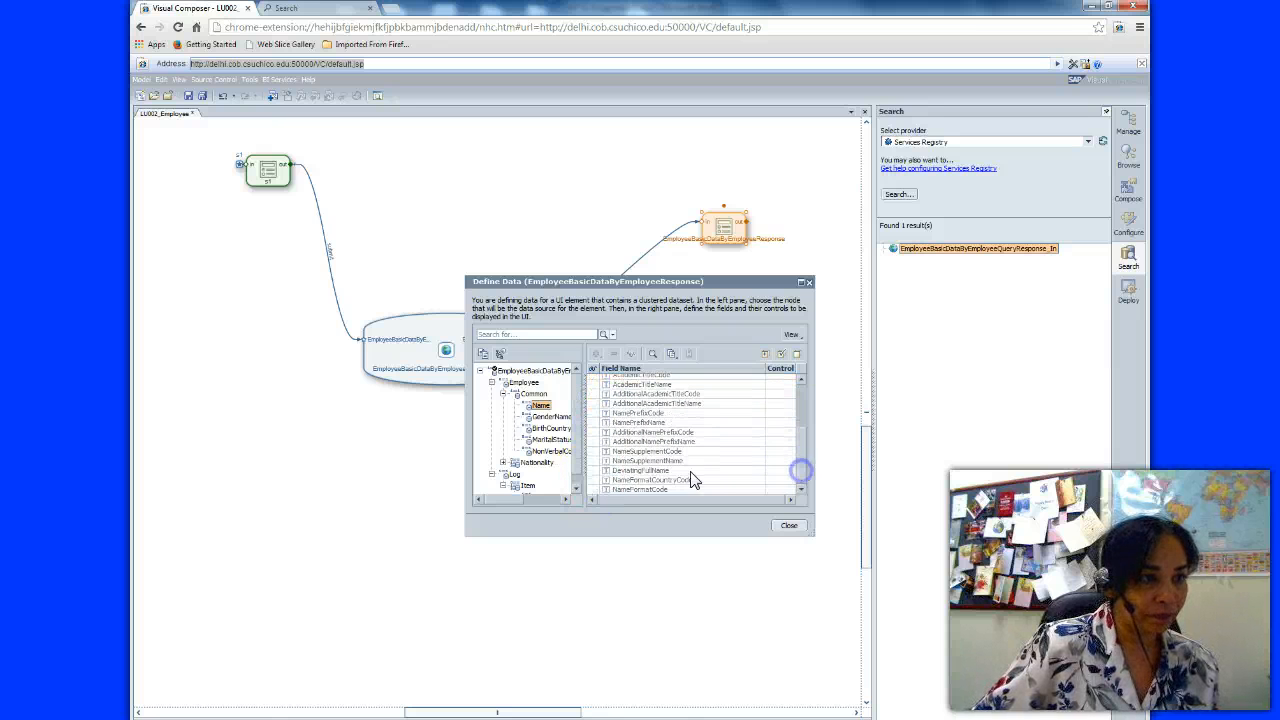
click(593, 470)
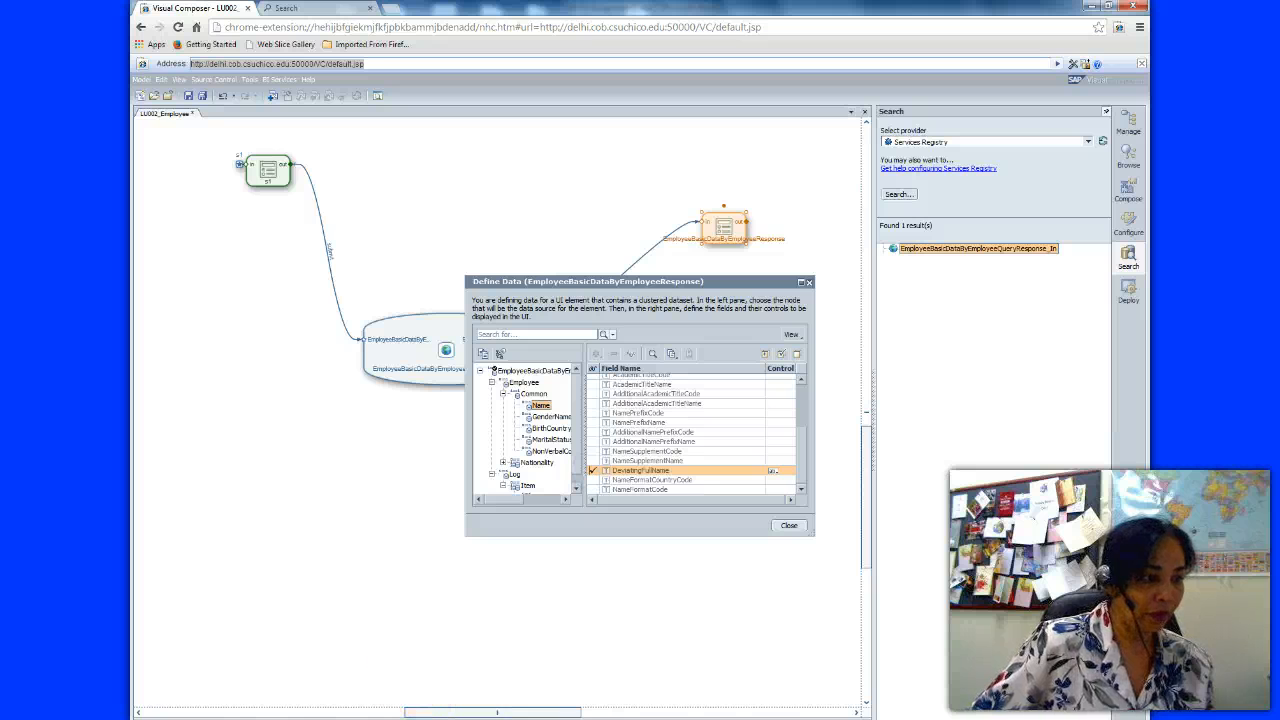
- Include the BirthCountryName field of the BirthCountryName node in the output form and widen the node tree to show full names
click(550, 428)
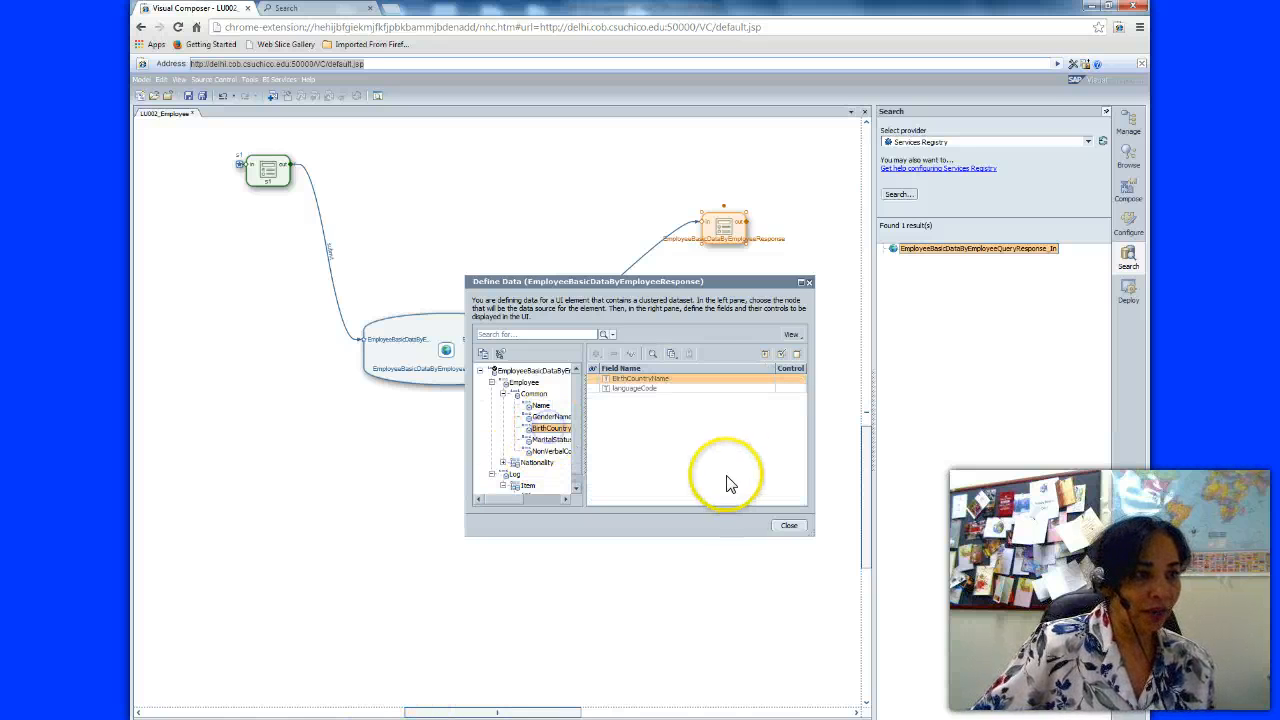
click(594, 378)
drag(583, 430, 618, 434)
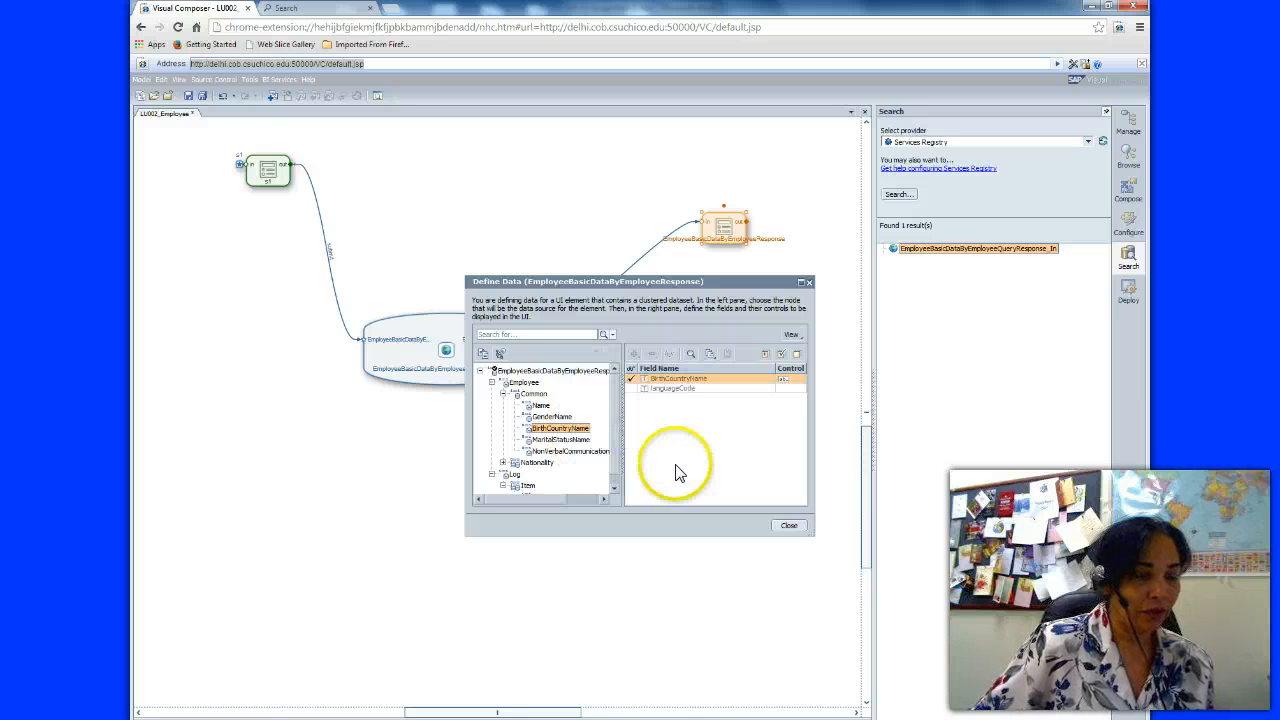
- Check the Word assignment's field table and the instructions after it, and return to Visual Composer to close the output form's data definition
click(592, 718)
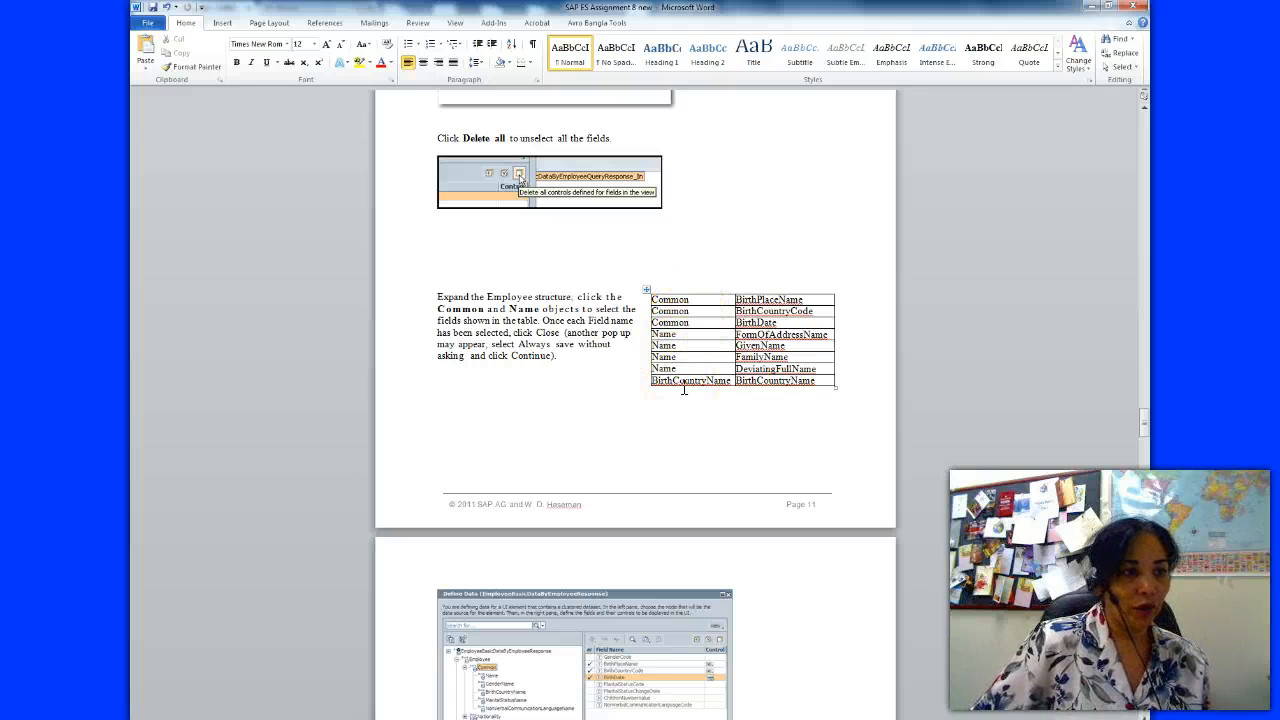
drag(1142, 420, 1142, 460)
key(alt+Tab)
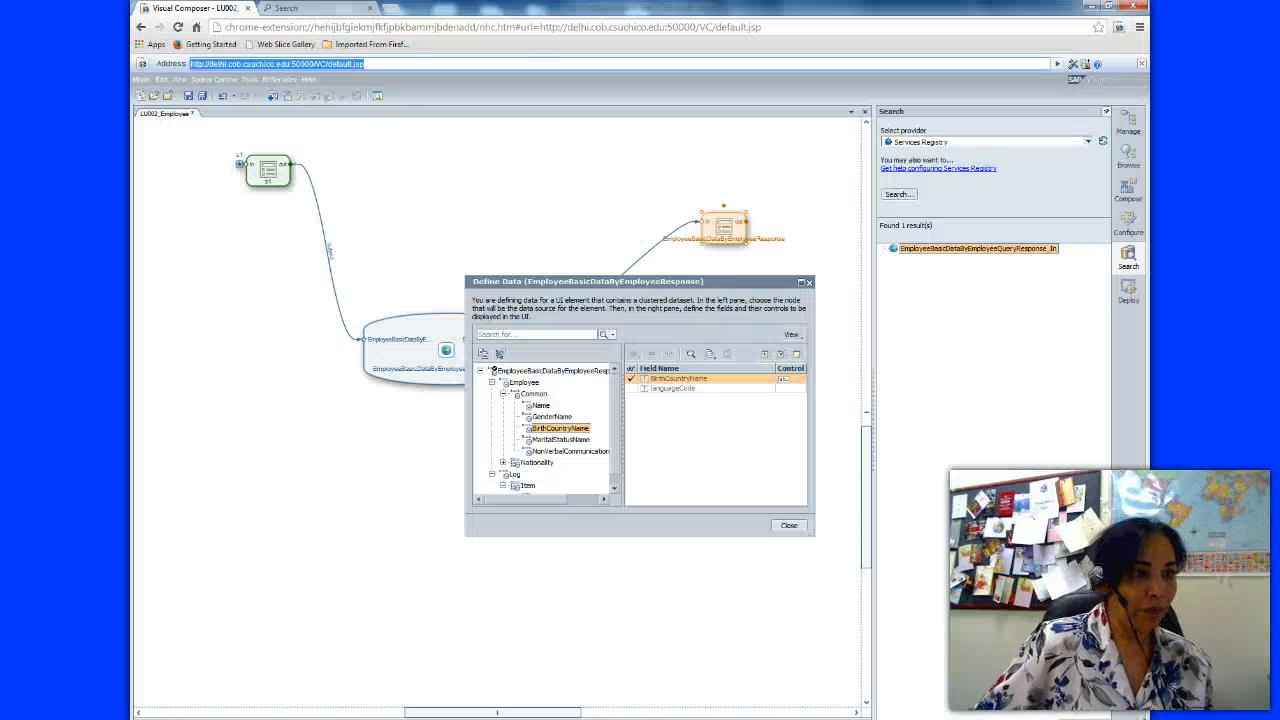
click(777, 529)
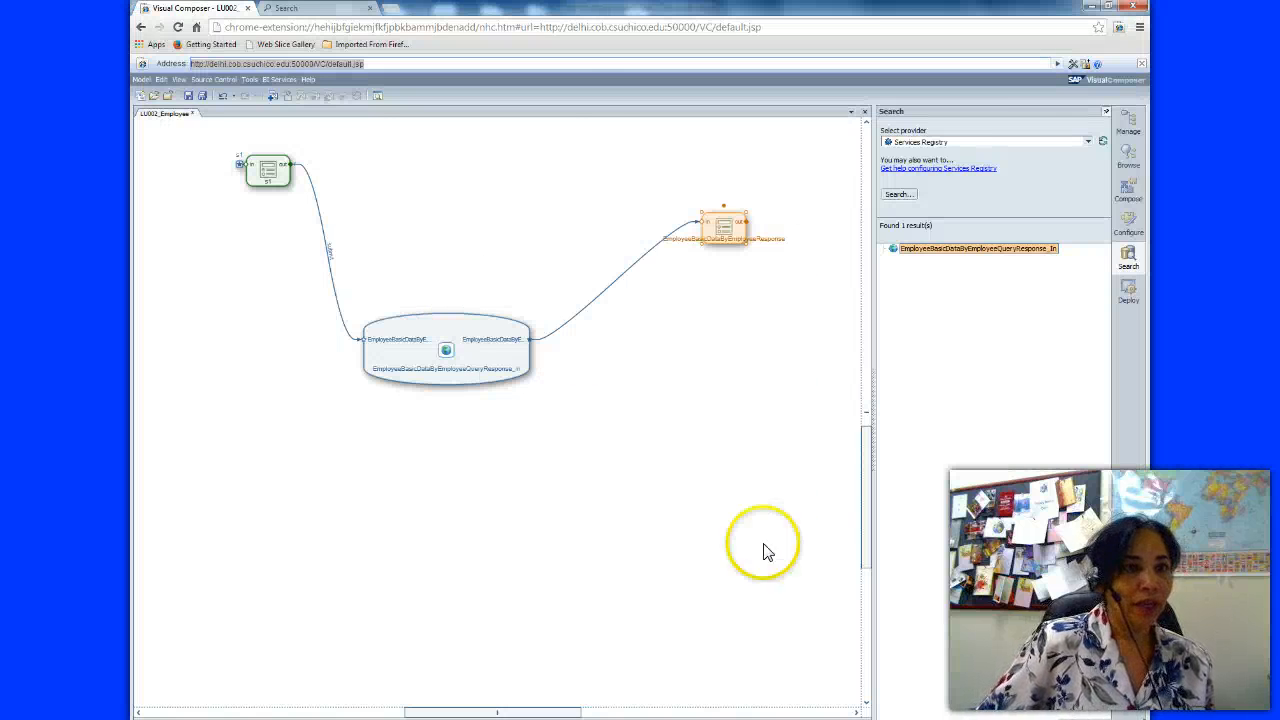
- Deploy the development component and launch the Flex version of the LU002_Employee application
click(1127, 292)
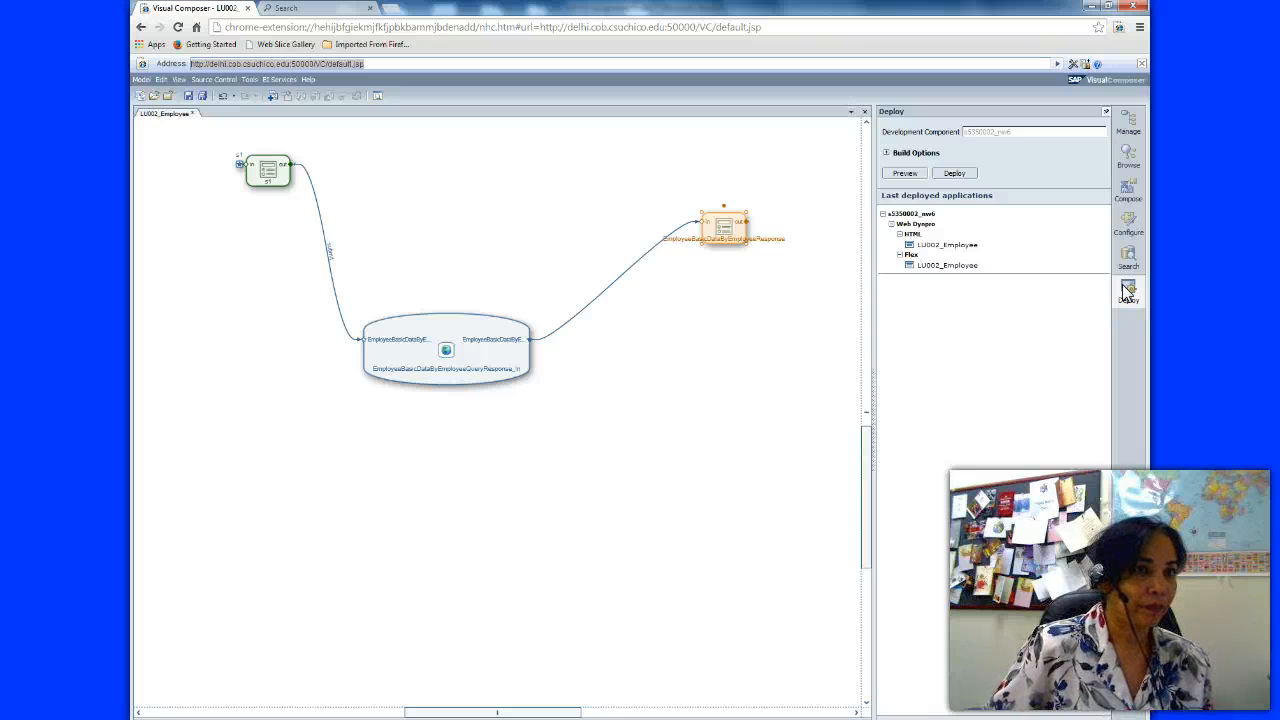
click(956, 174)
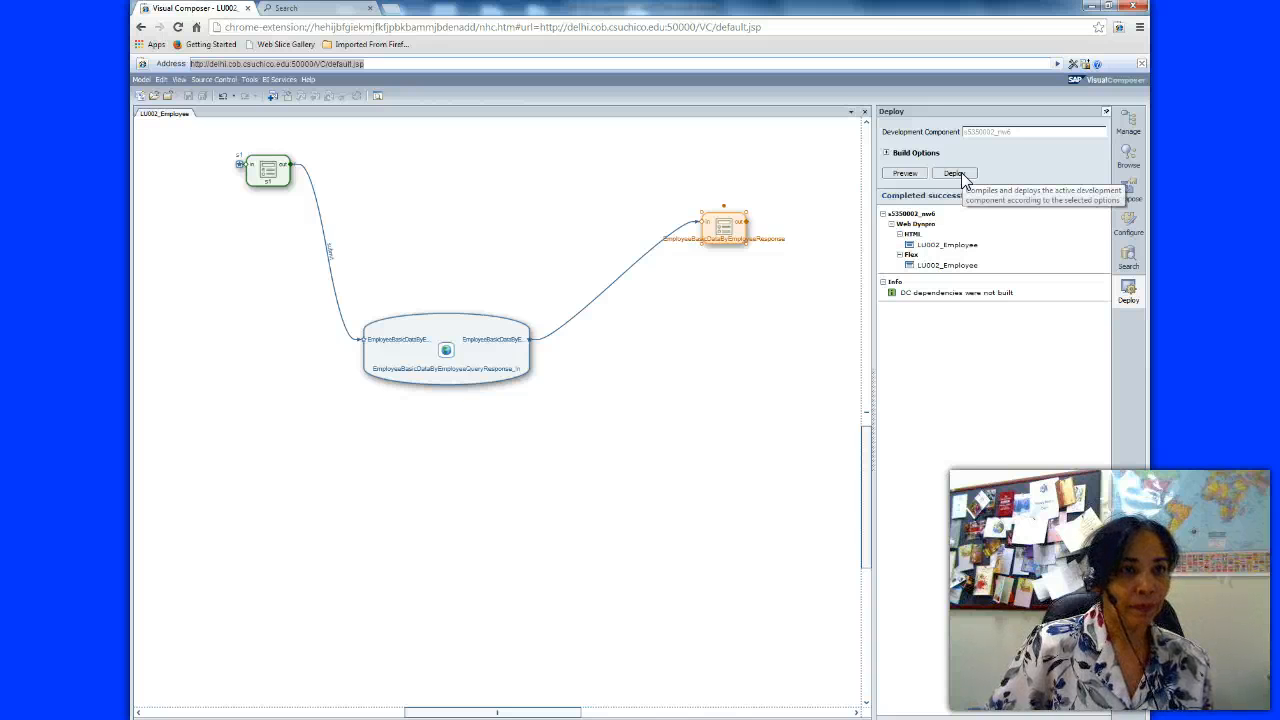
click(935, 267)
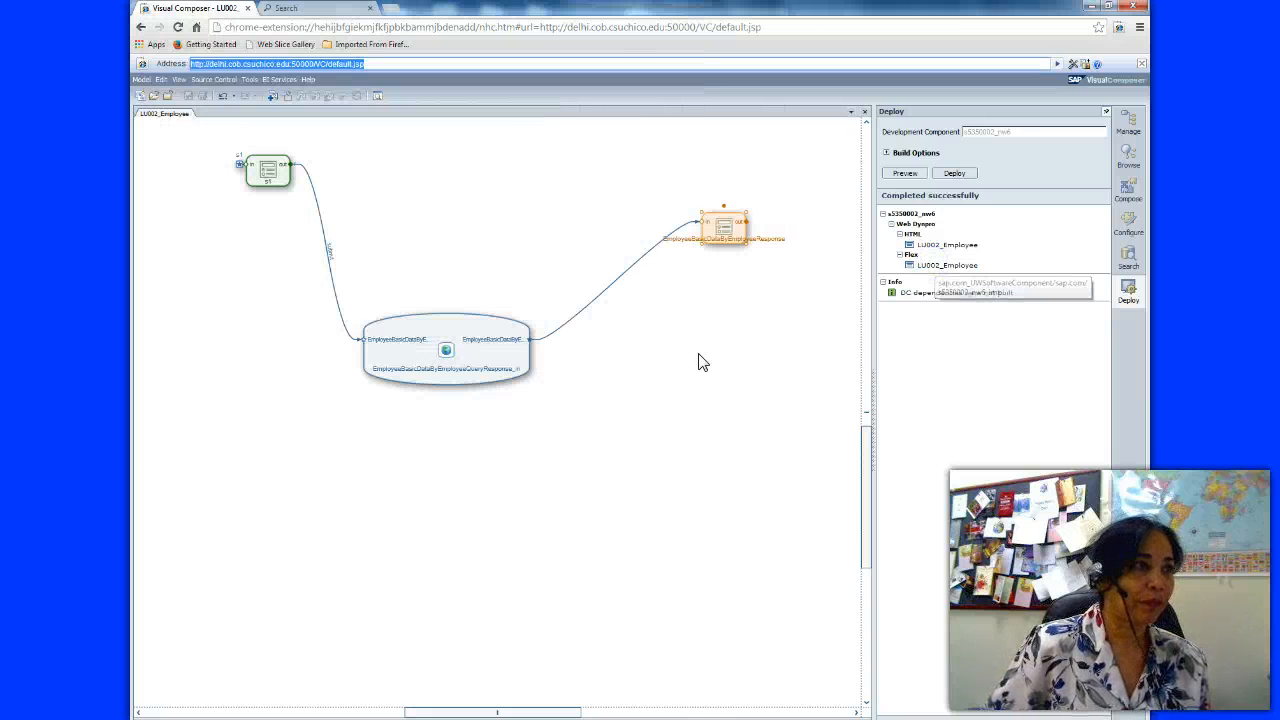
- Test the running LU002_Employee application by submitting the assignment's sample employee ID, and close the application window
click(670, 352)
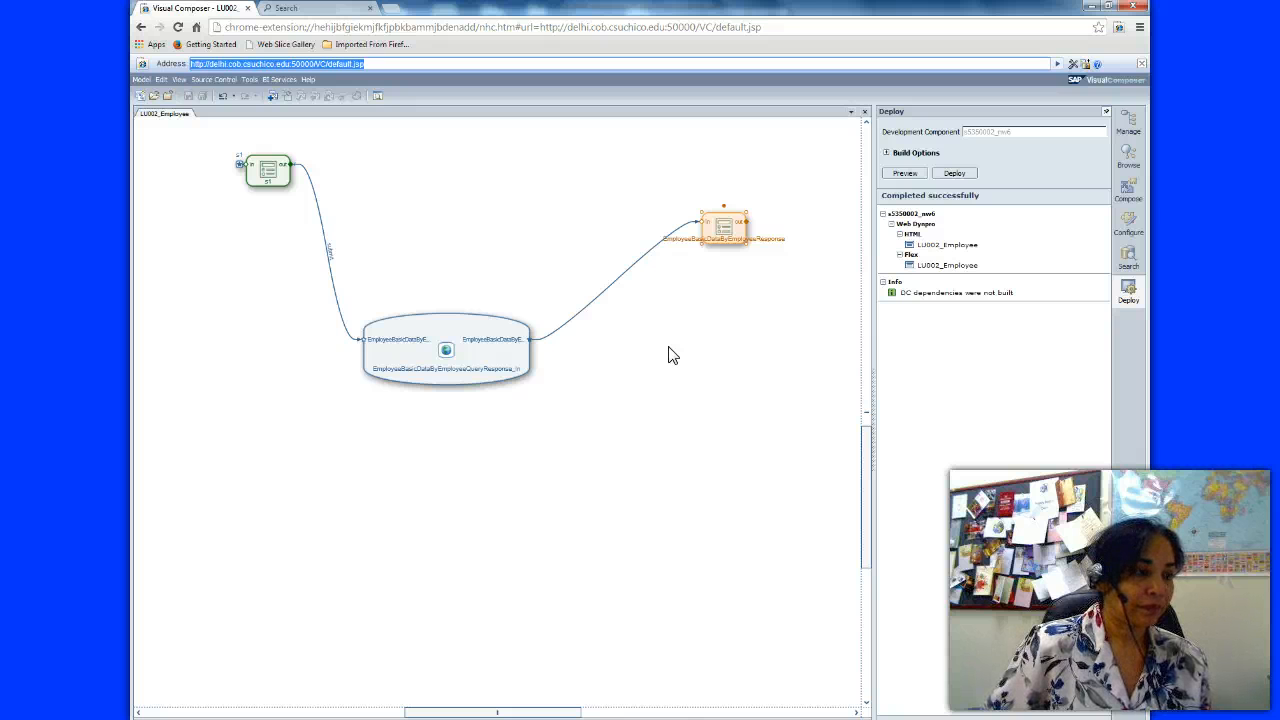
click(377, 711)
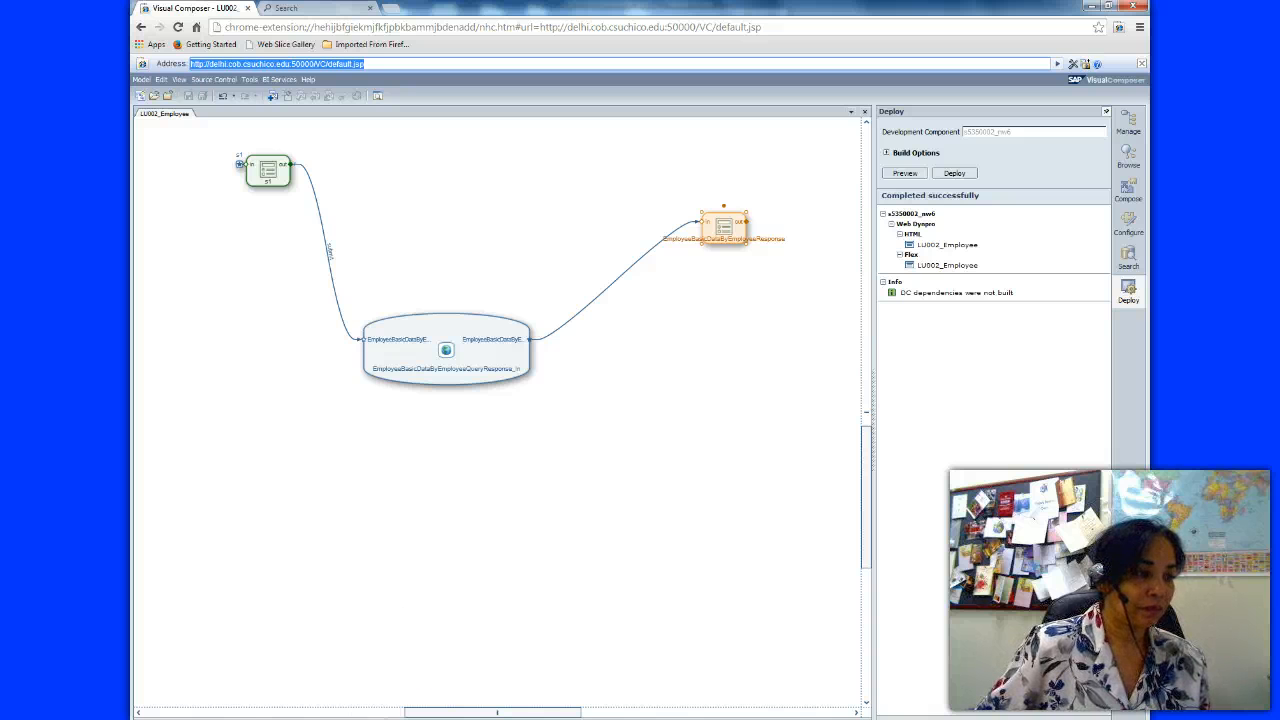
click(343, 705)
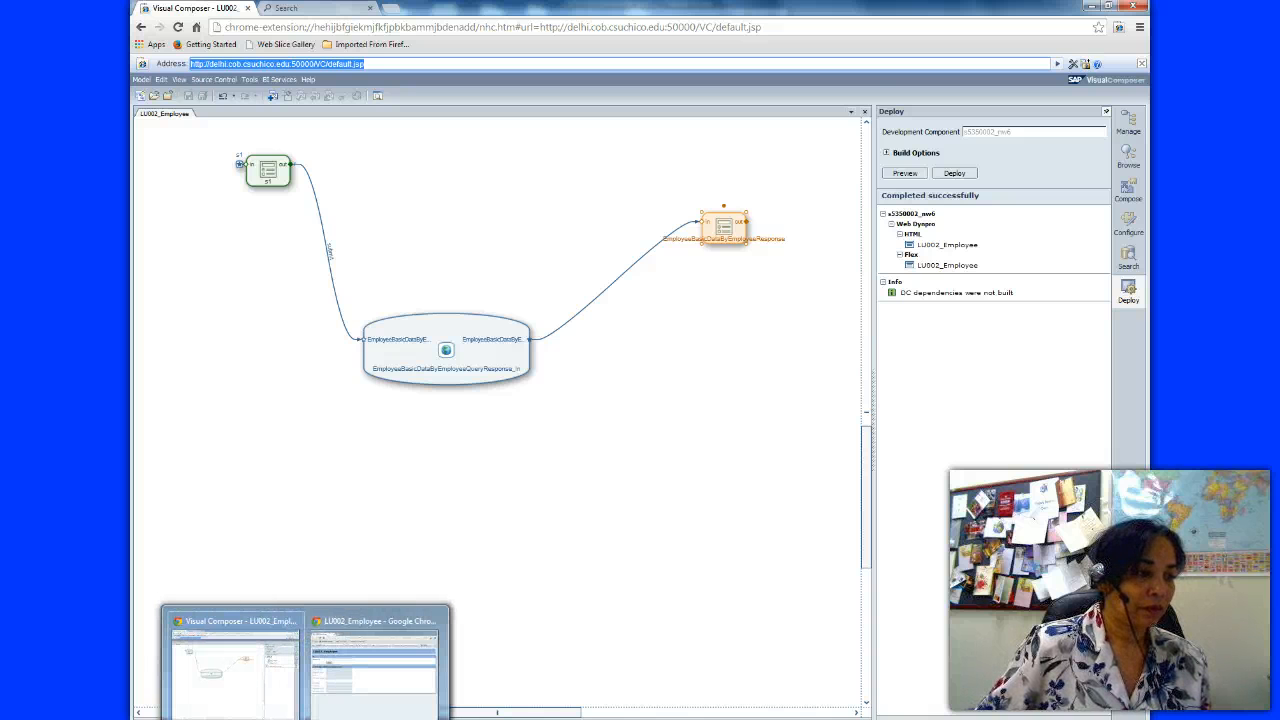
click(350, 690)
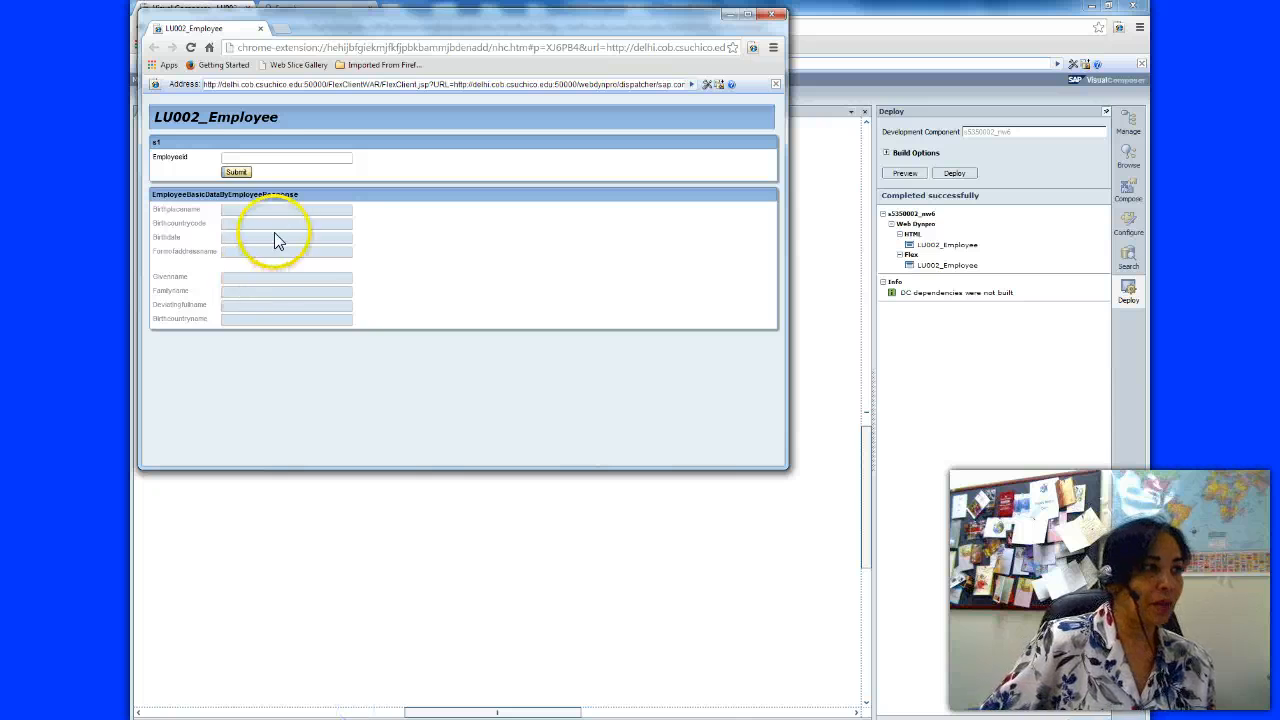
click(243, 156)
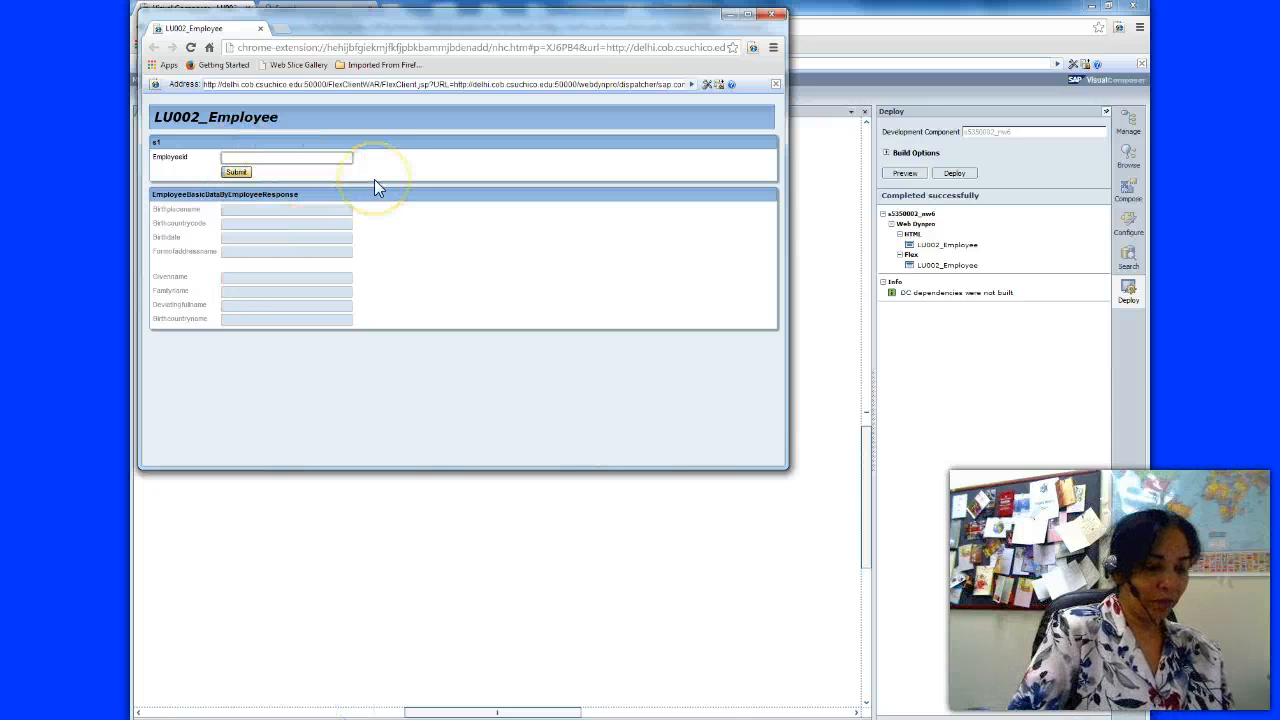
text(1444)
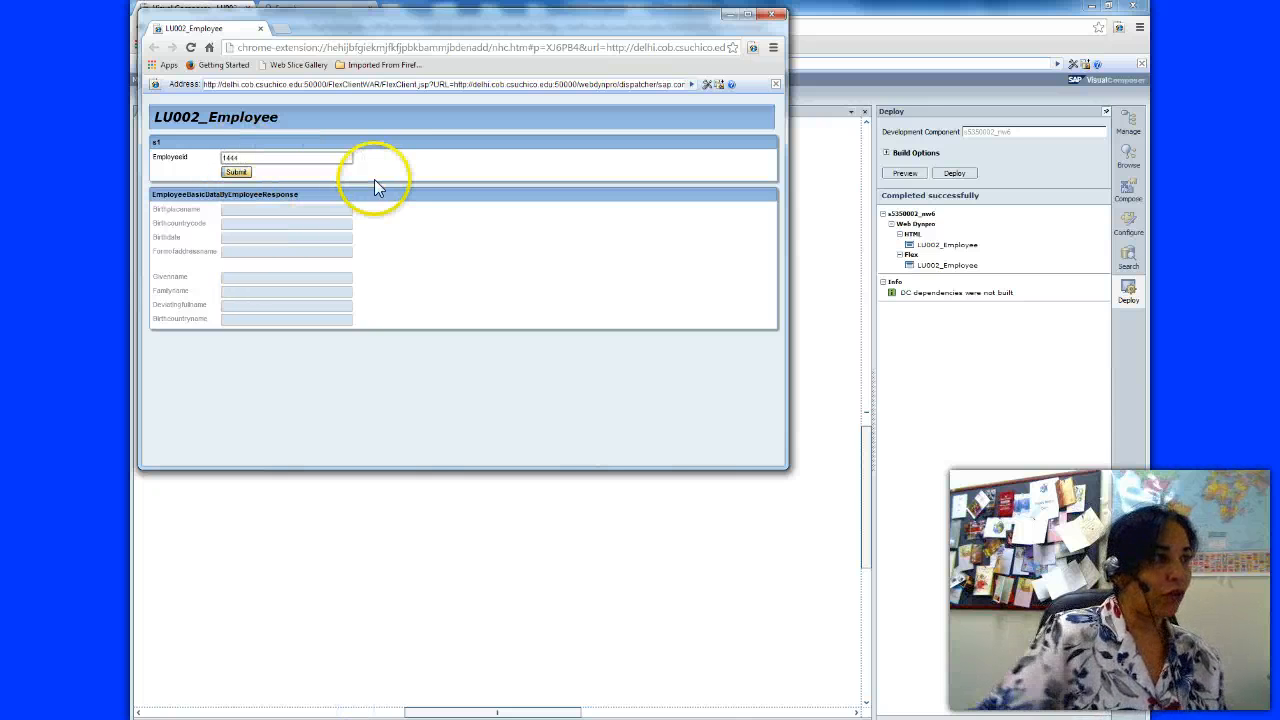
click(236, 172)
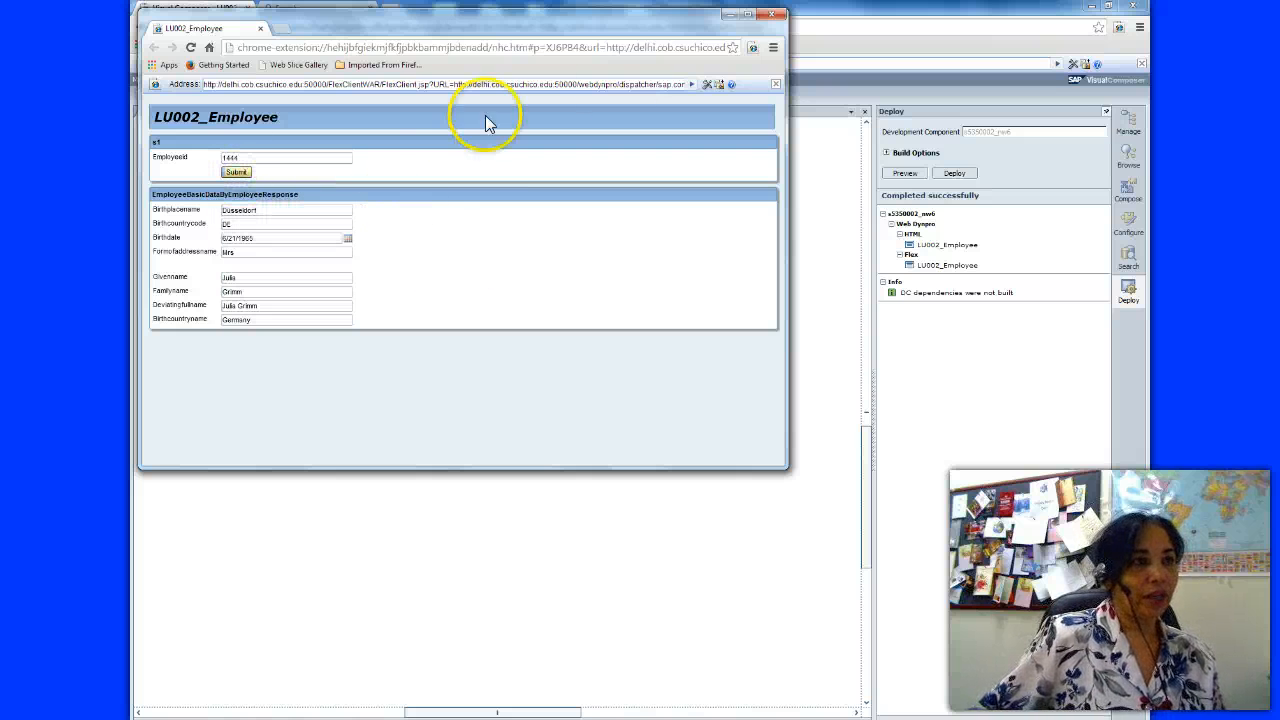
click(772, 14)
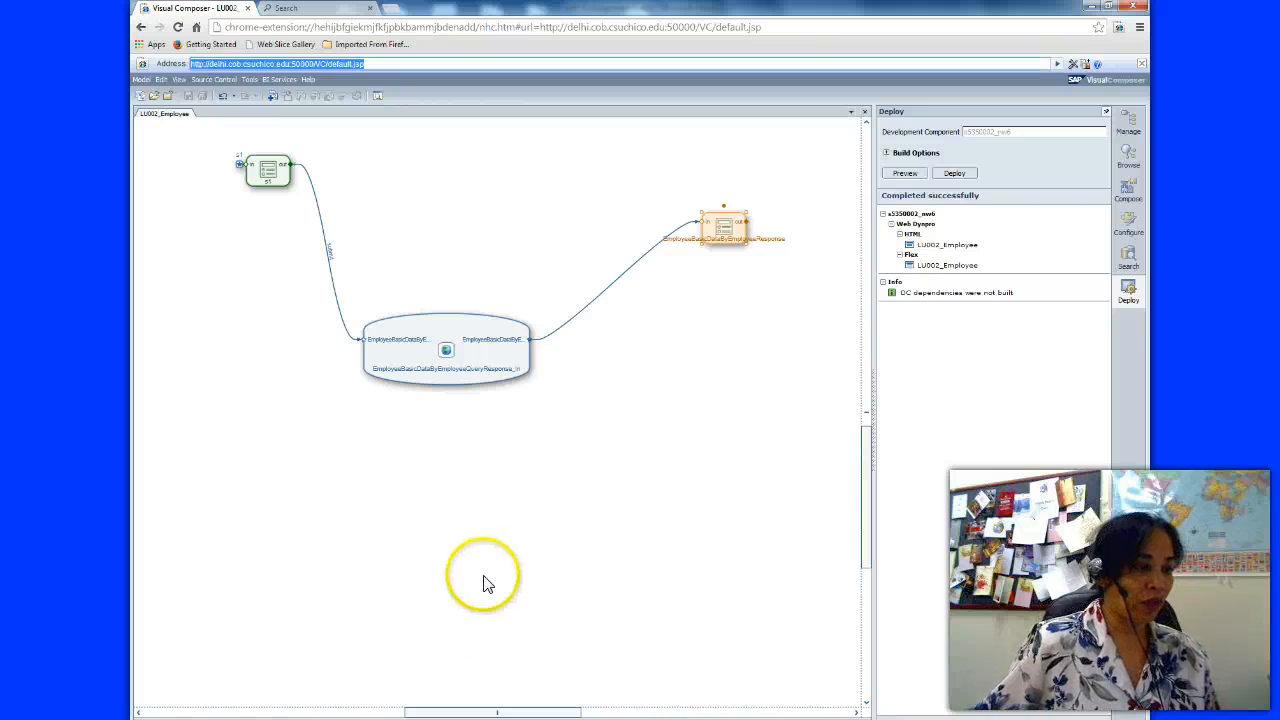
- Show the layout of the LU002_Employee view and clear the title of the s1 input form
drag(868, 453, 868, 699)
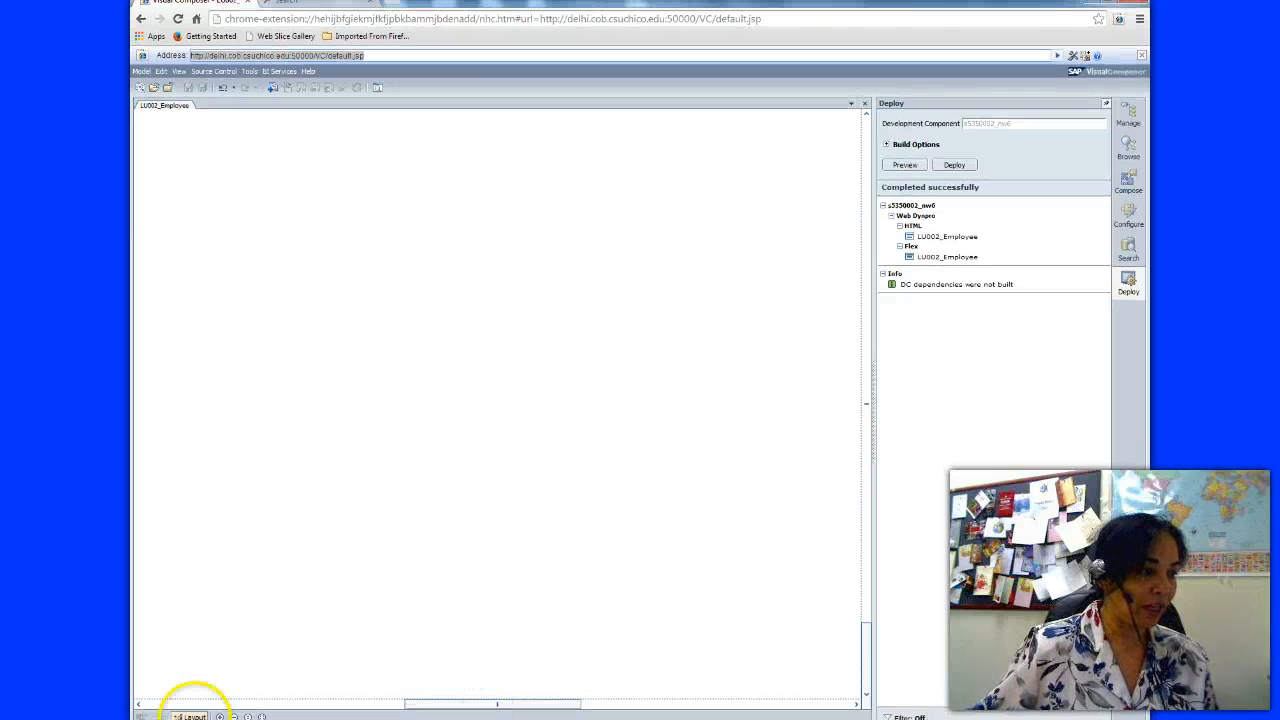
click(194, 716)
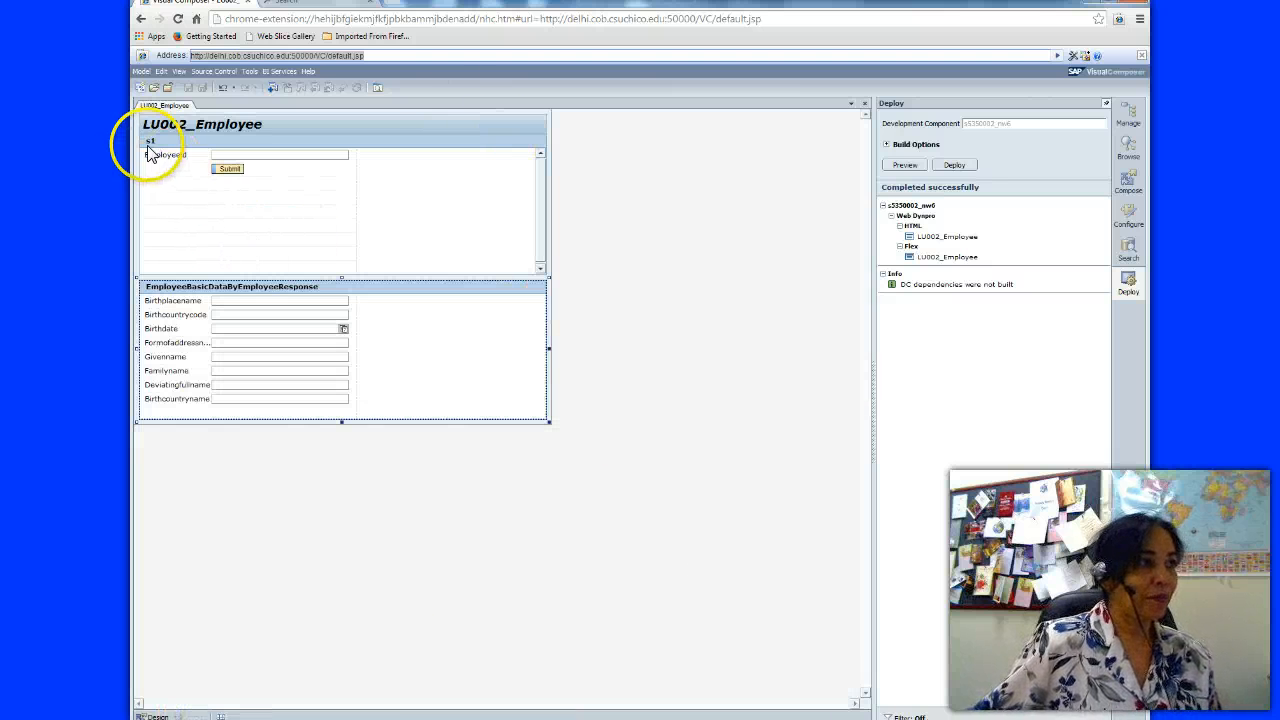
double_click(148, 145)
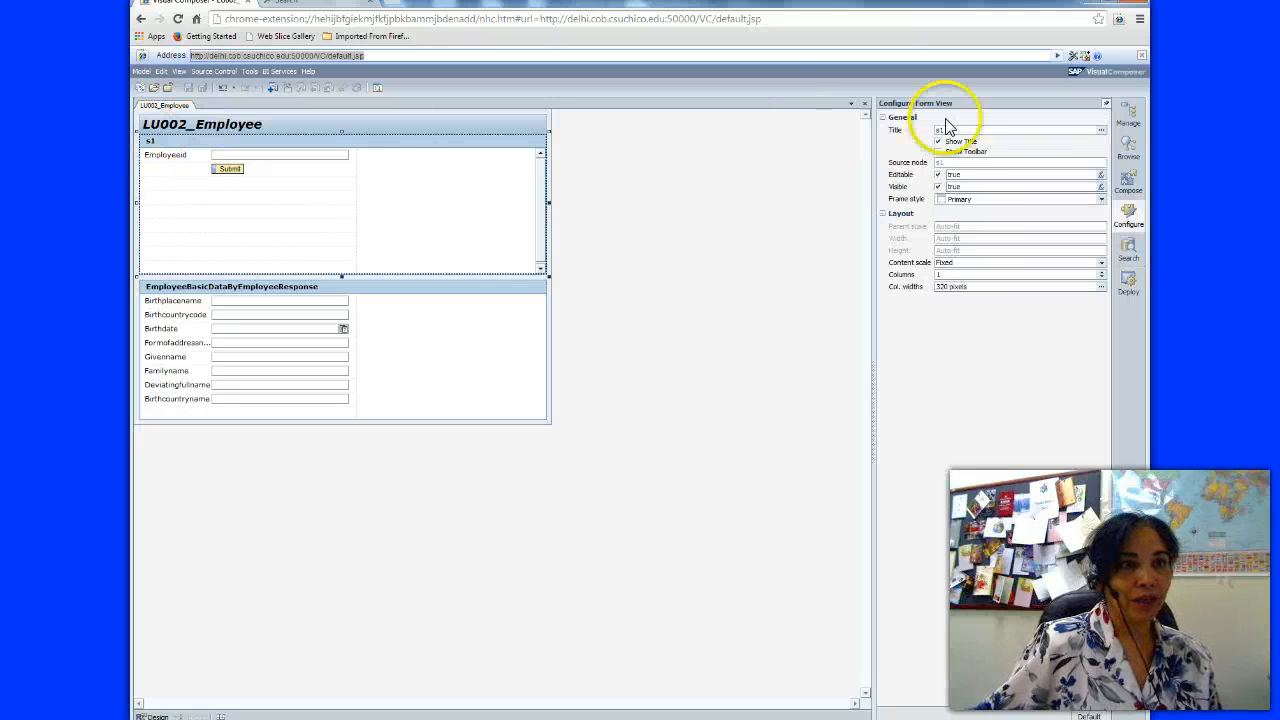
drag(953, 132, 914, 132)
key(BackSpace)
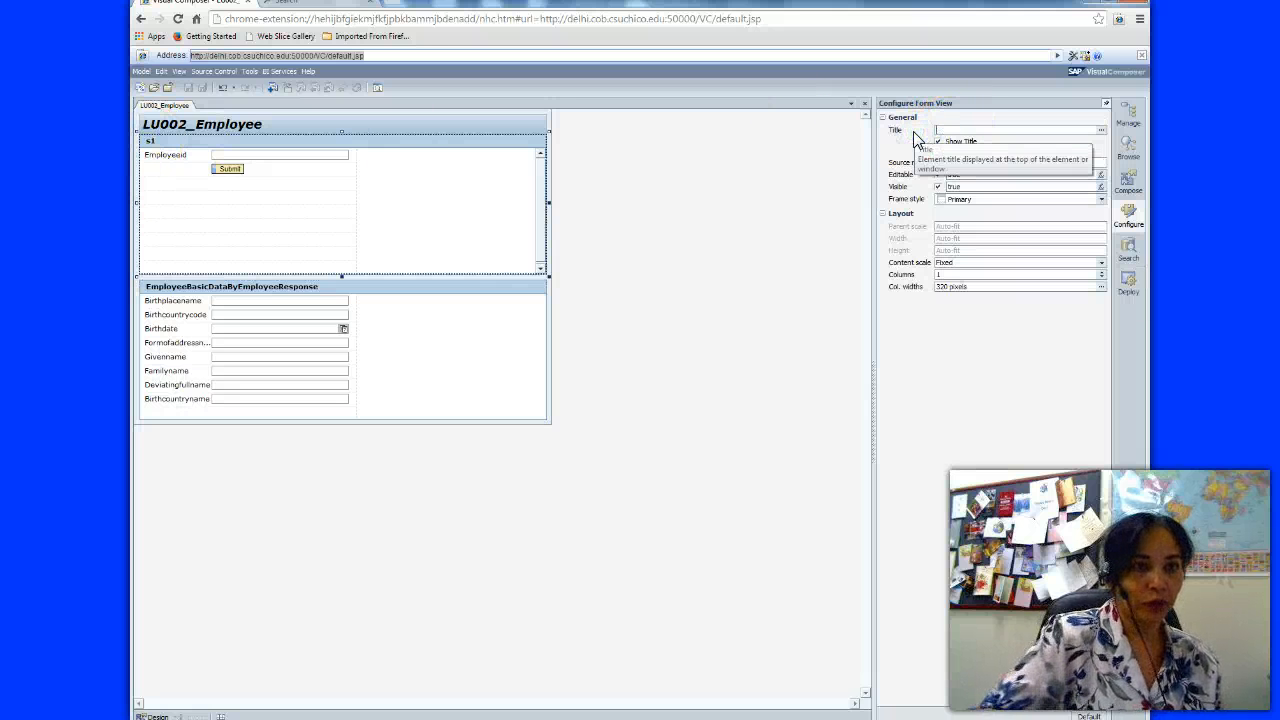
- Check the renaming instructions in the Word assignment and set the input form's title to Enter Employee ID in Visual Composer
click(340, 718)
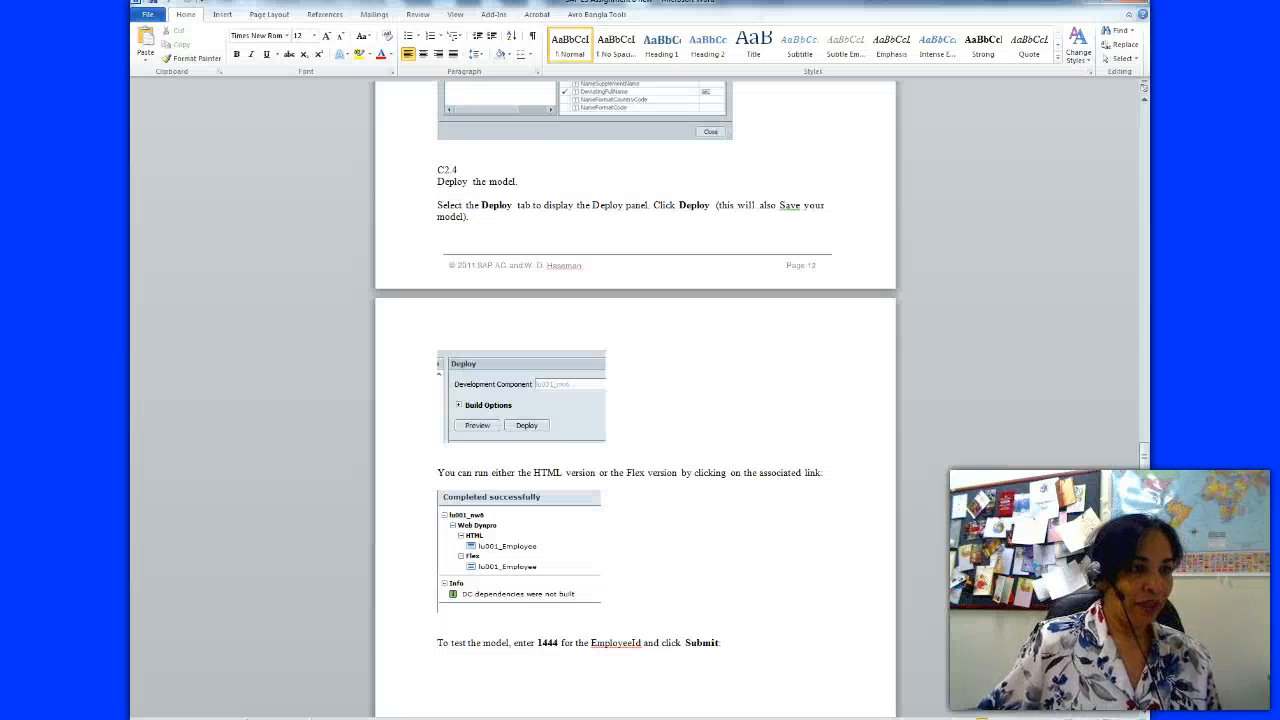
drag(1145, 460, 1148, 532)
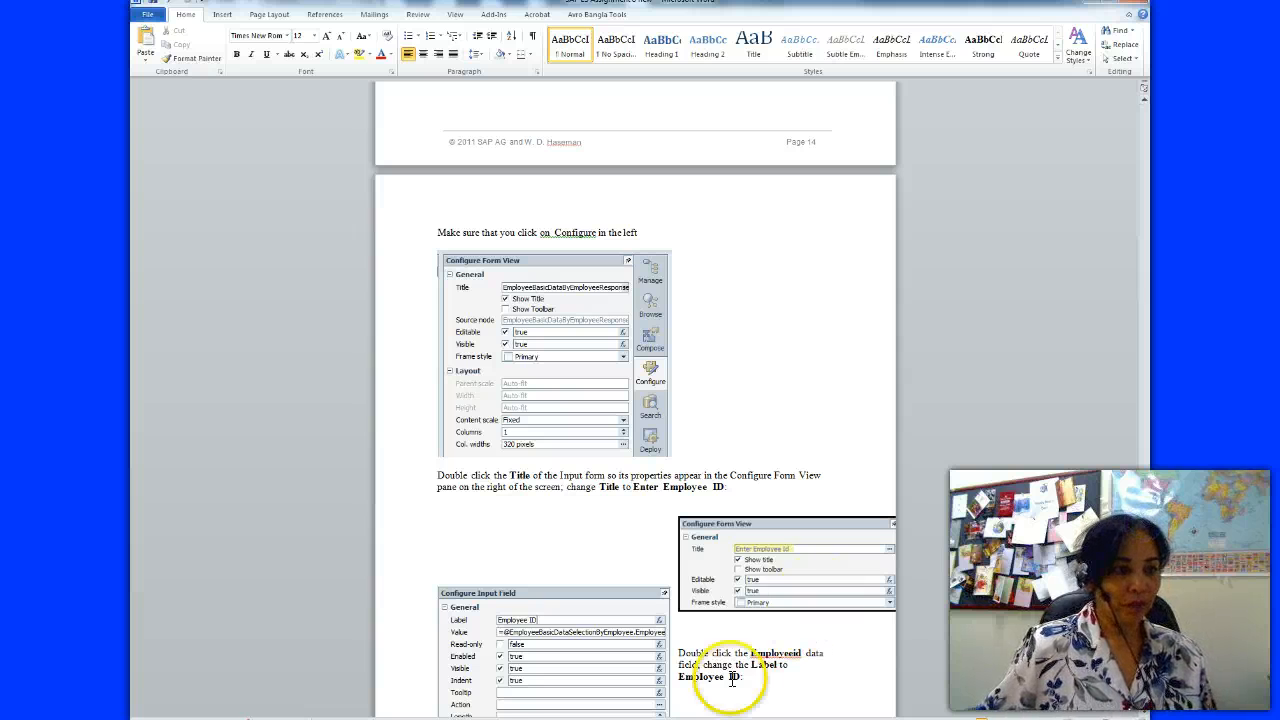
key(alt+Tab)
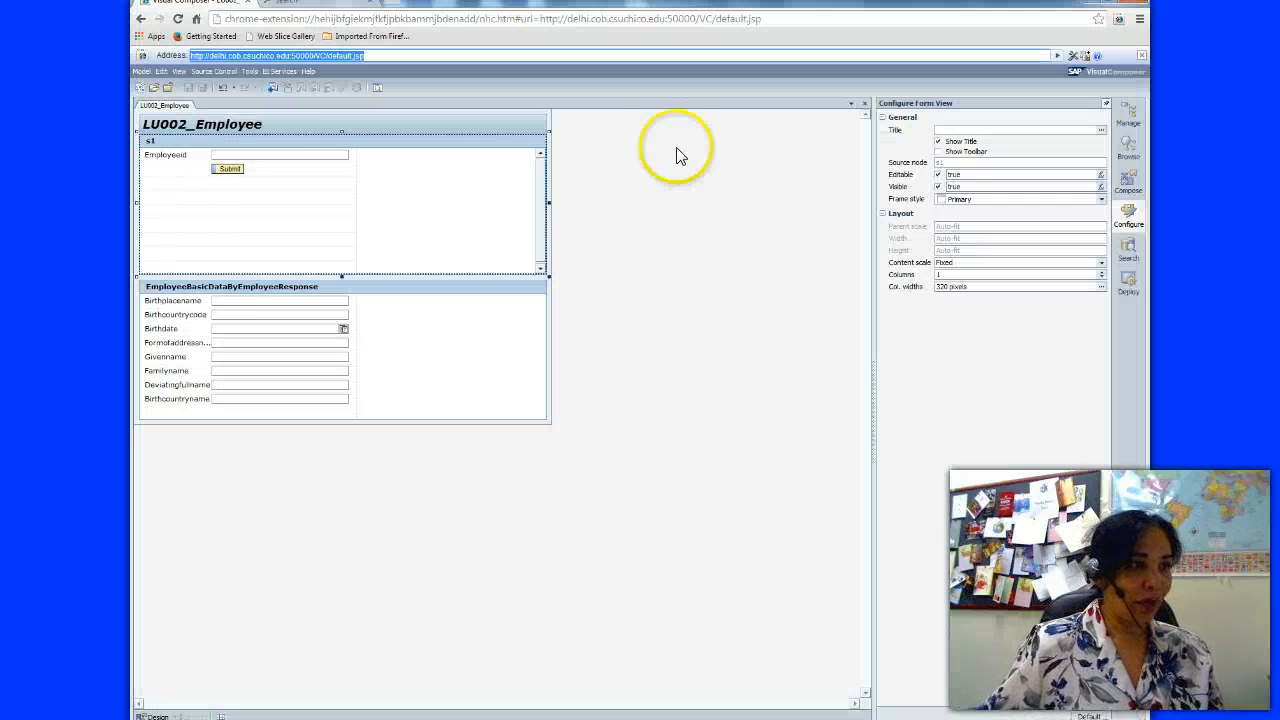
click(957, 129)
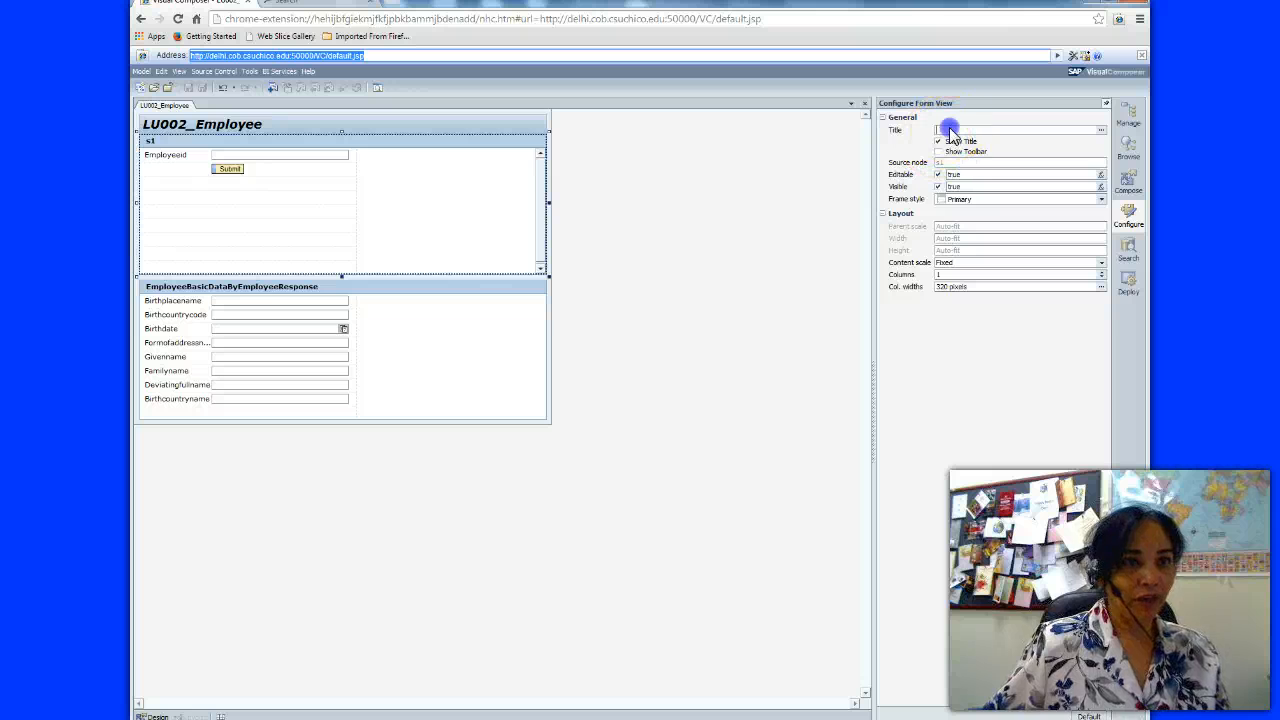
text(Enter Employee ID)
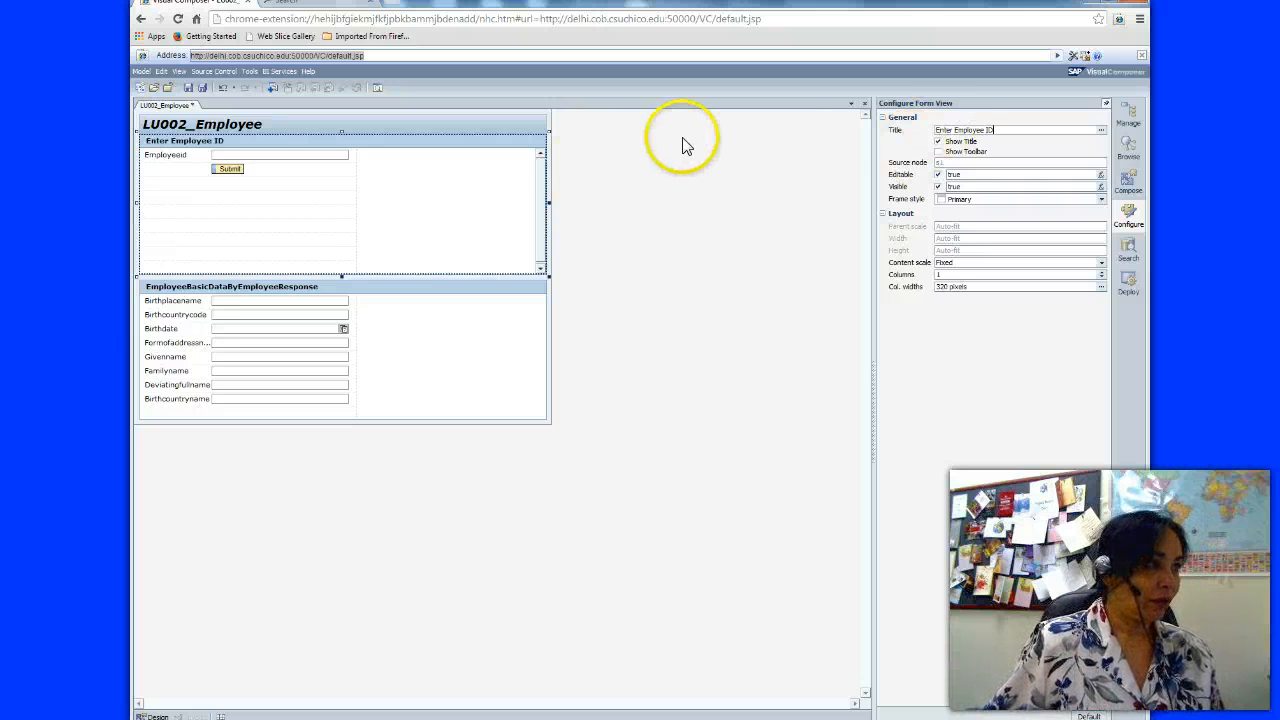
- Change the Employeeid field's label to Employee ID and the output form's title to Employee Data
click(160, 164)
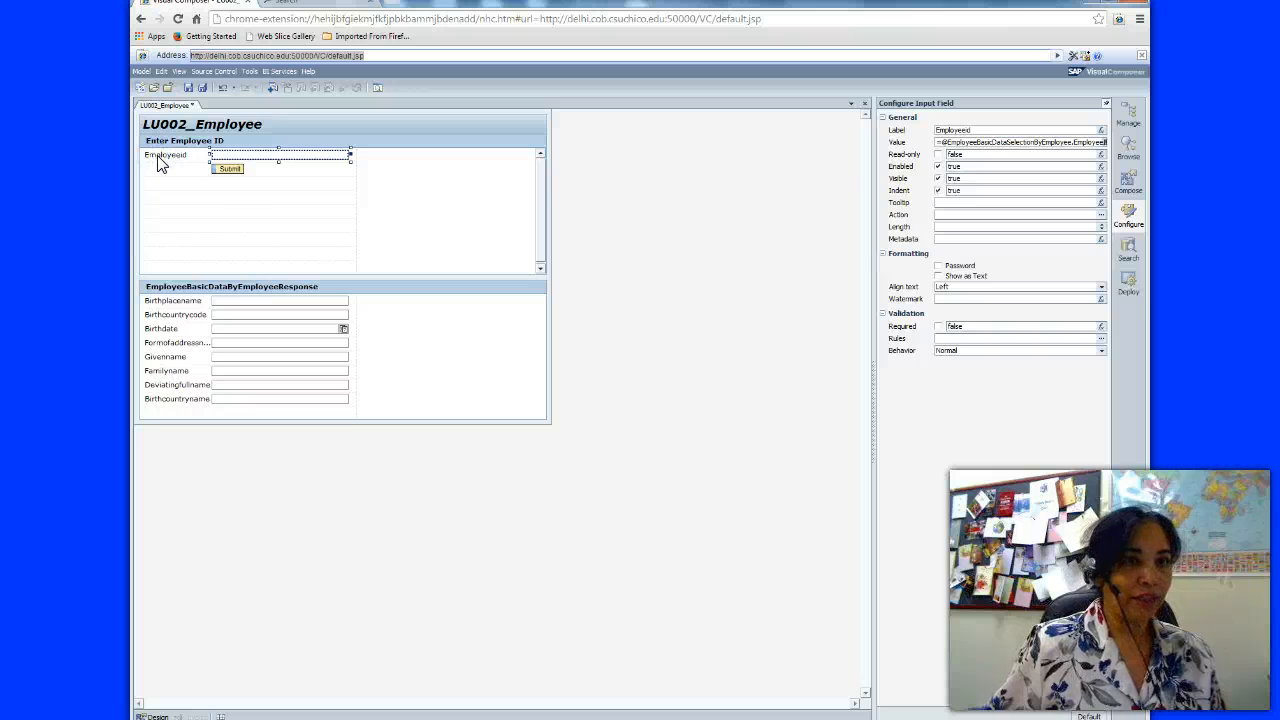
click(988, 129)
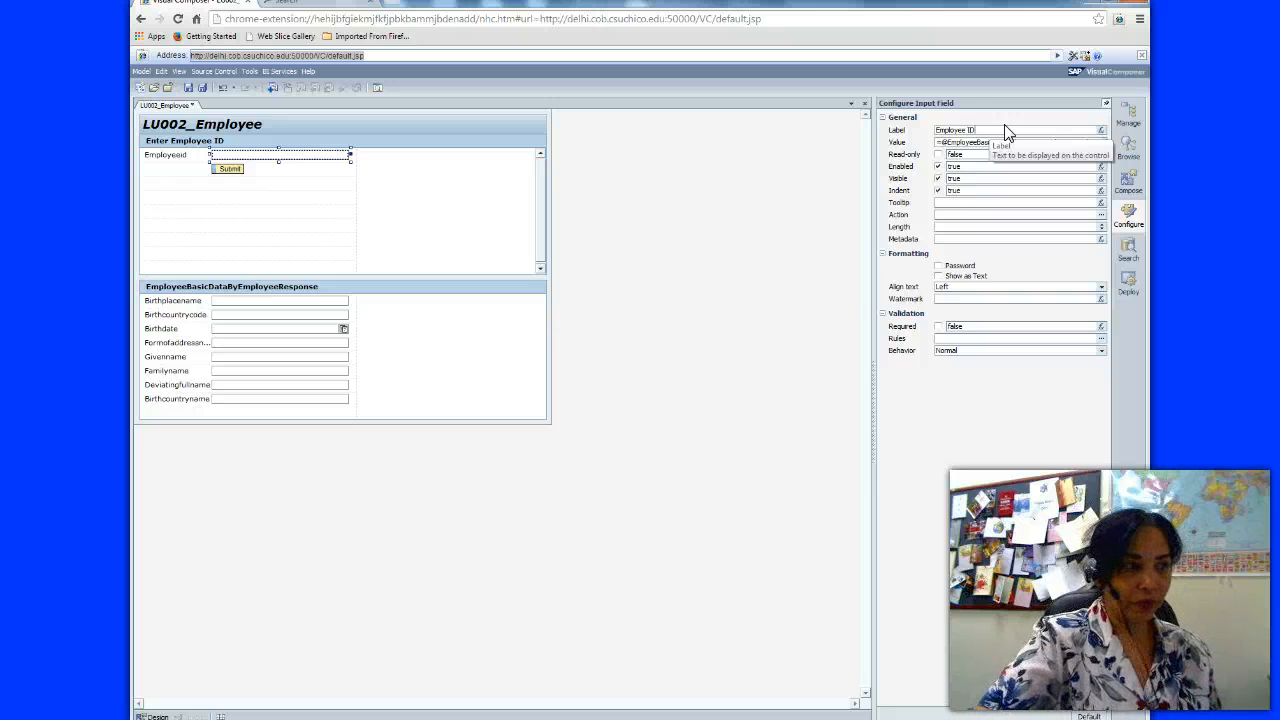
click(243, 297)
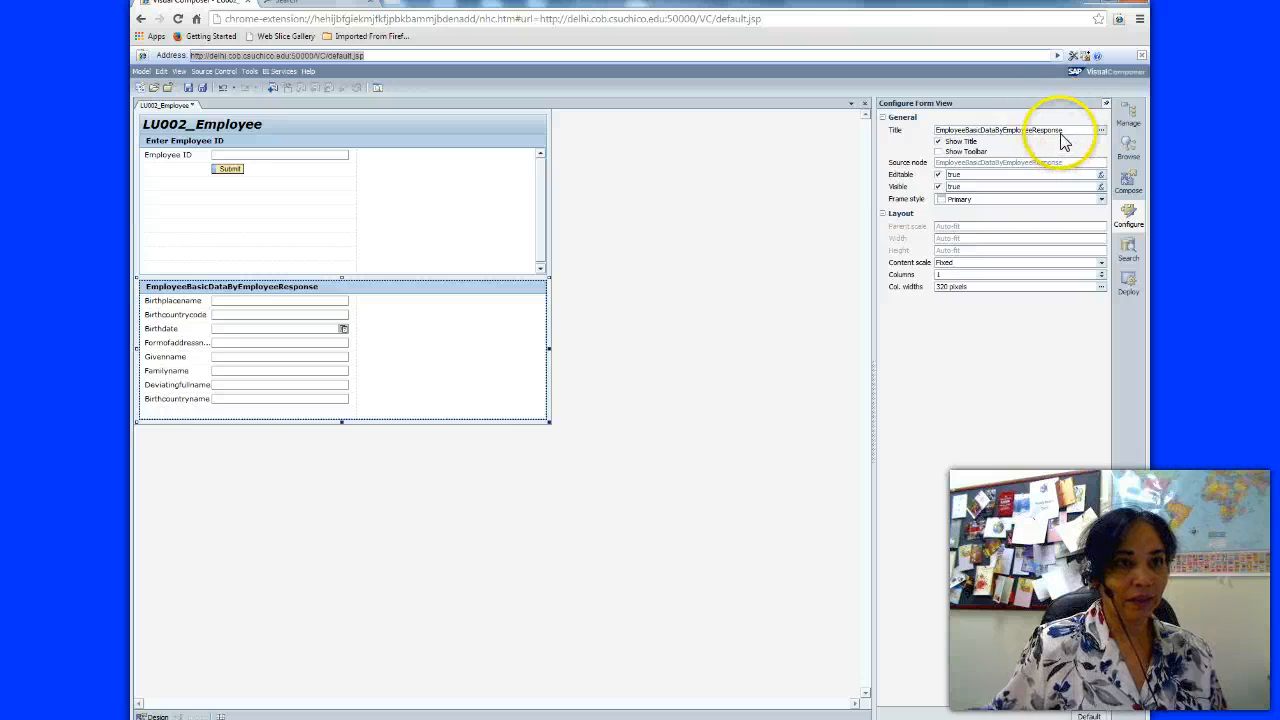
drag(1063, 130, 900, 130)
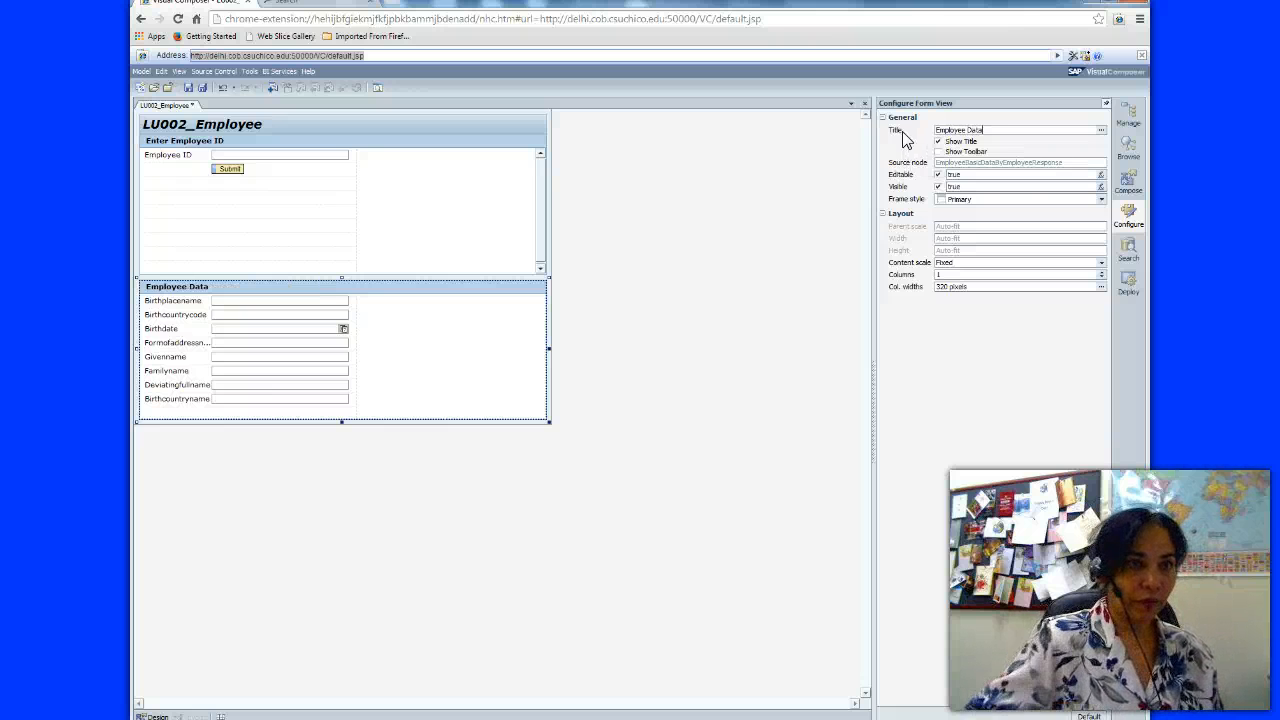
- Relabel the output form's Birthplacename field as Birth City and its Birthcountrycode field as Country Code
click(172, 298)
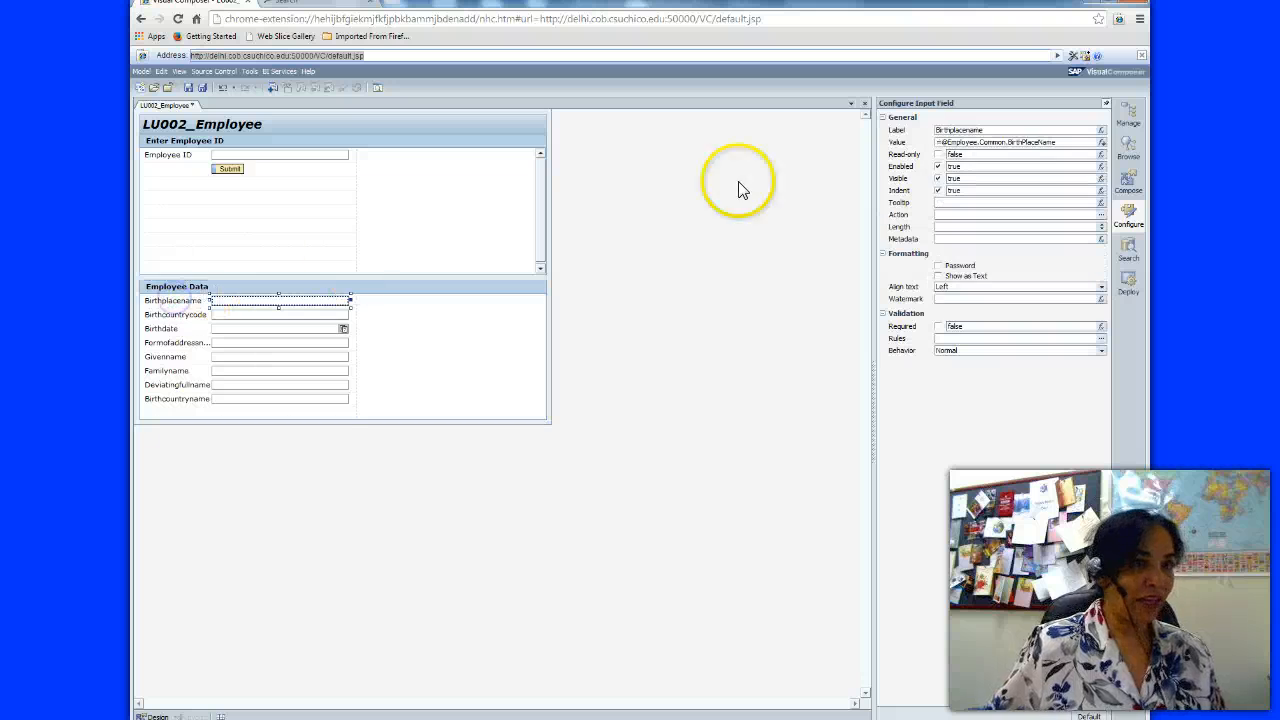
double_click(936, 130)
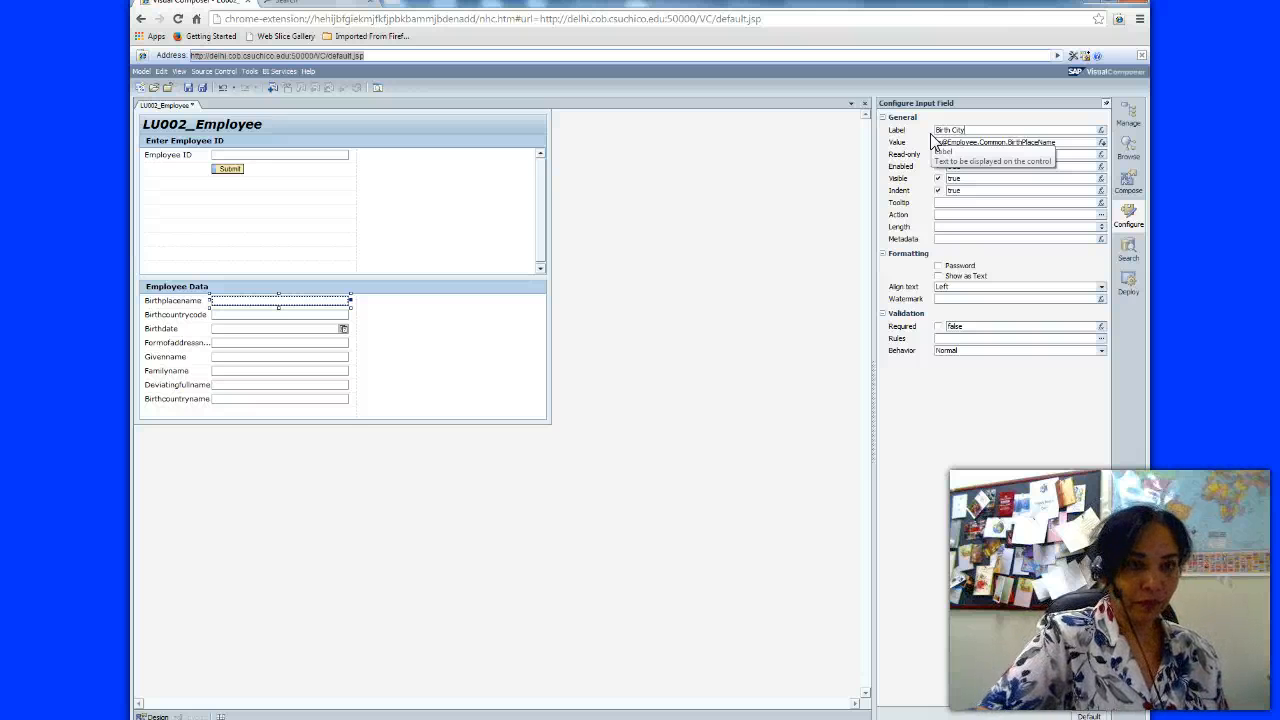
click(234, 316)
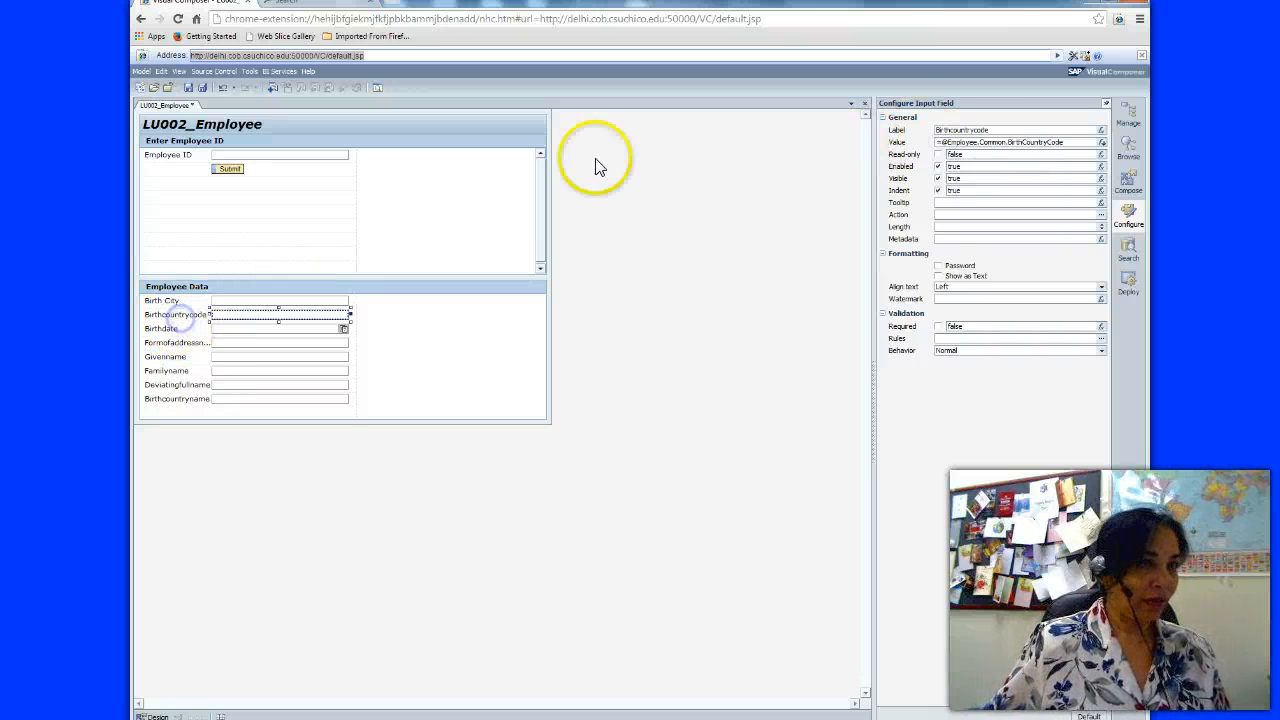
click(990, 139)
text(C)
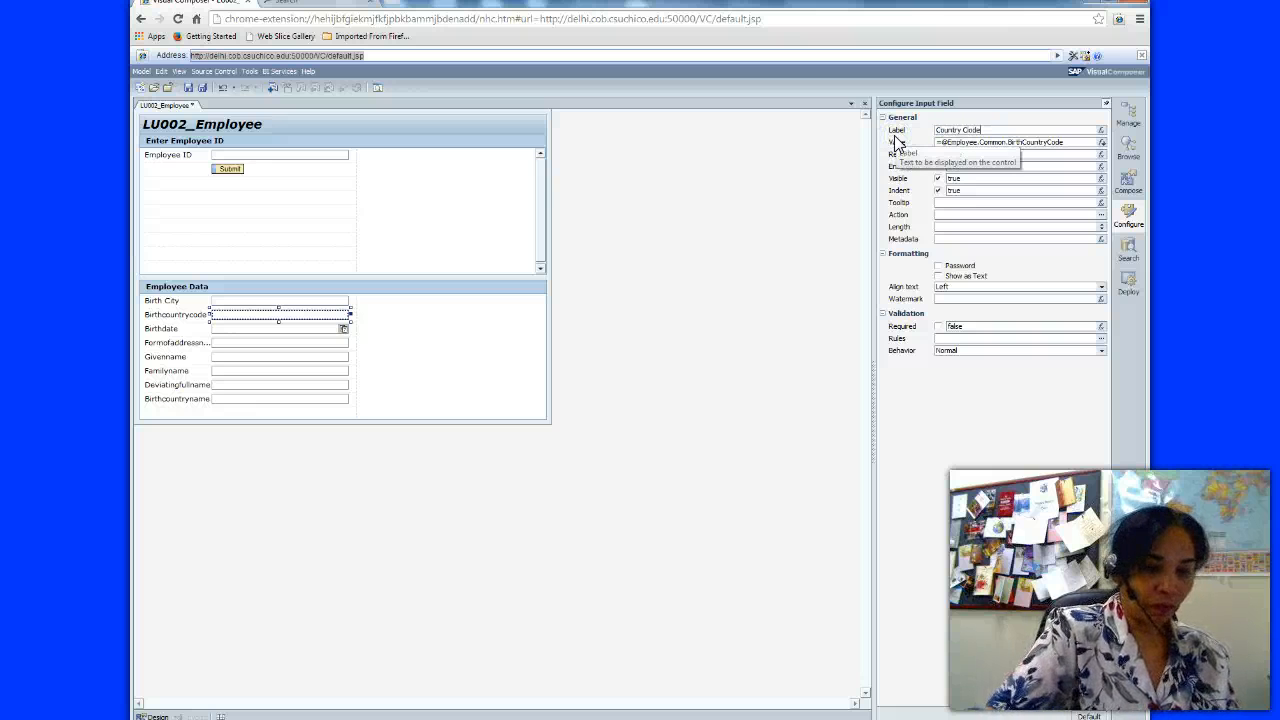
text(ountry Code)
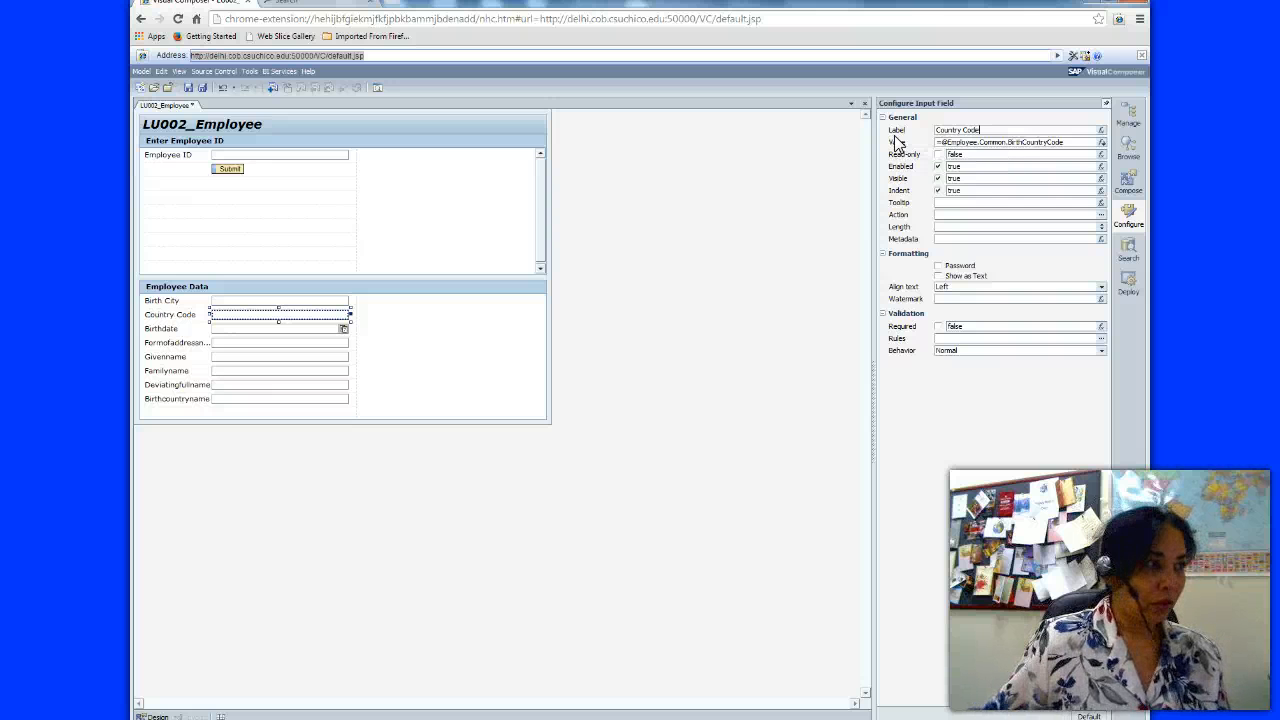
- Relabel the output form's Birthdate field as Birth Date and its Formofaddressname field as Title
click(168, 328)
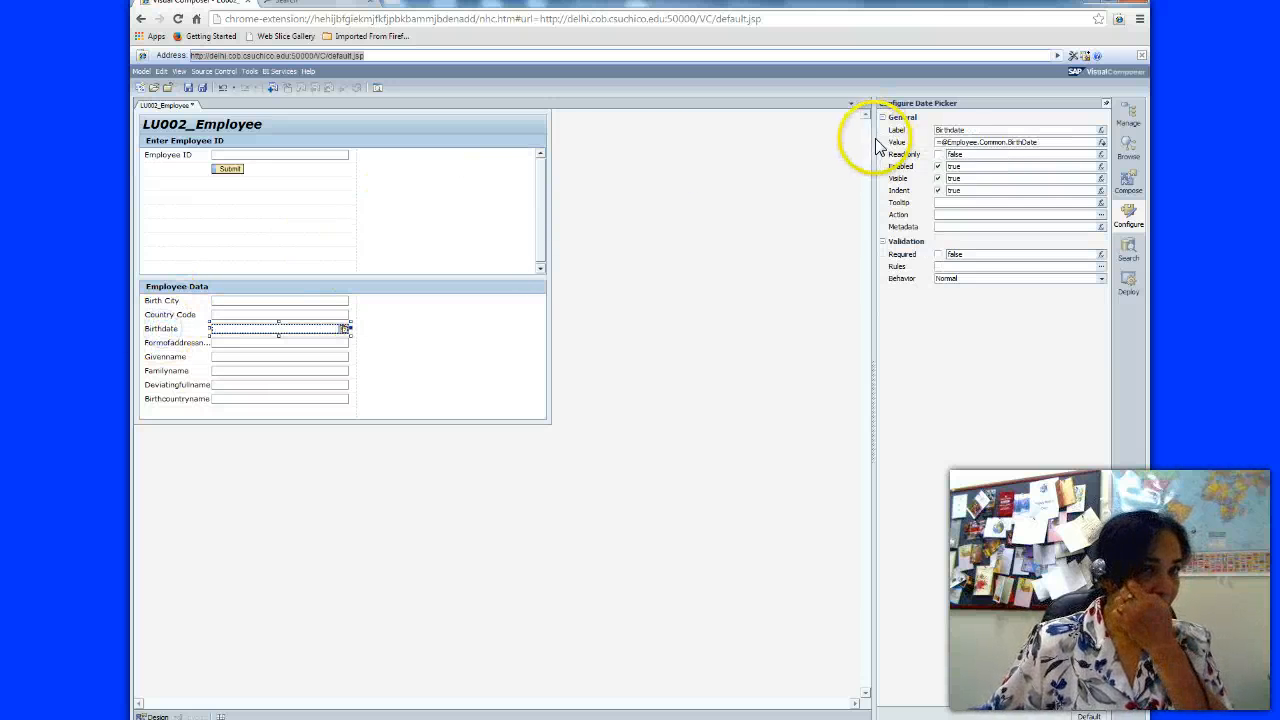
click(985, 130)
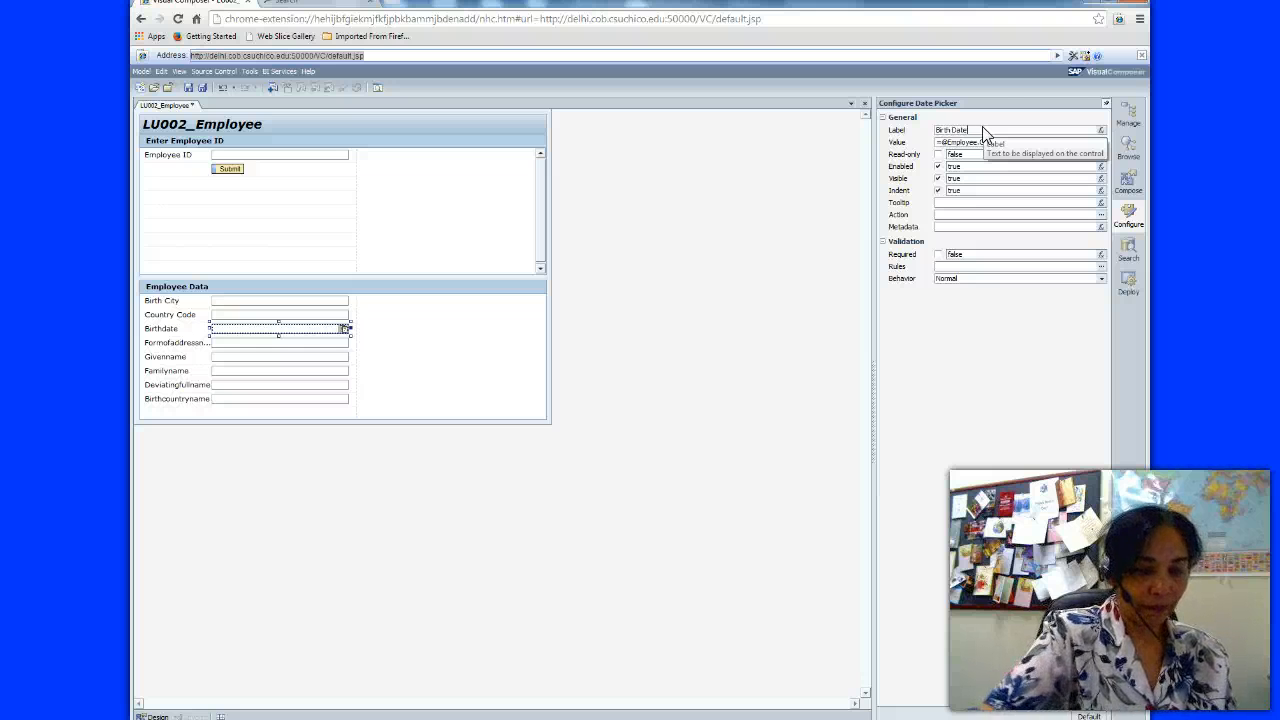
click(881, 155)
click(168, 343)
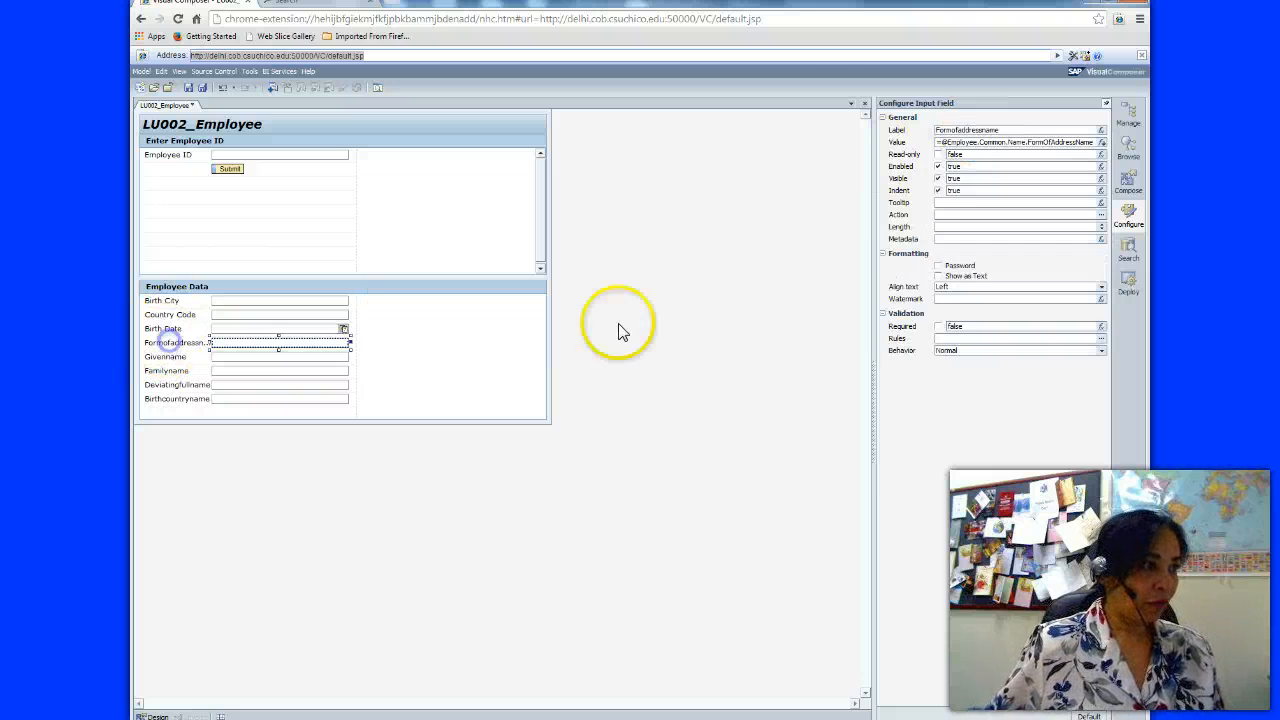
click(910, 138)
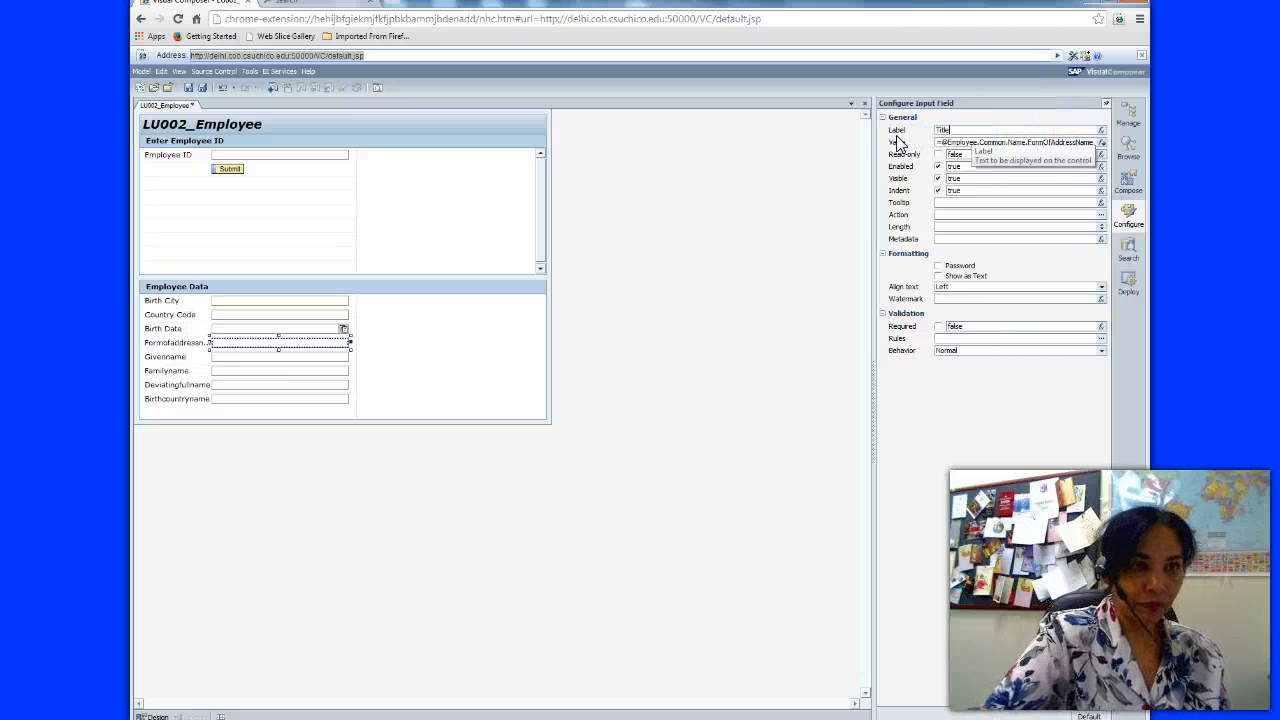
- Relabel the output form's Givenname, Familyname and Deviatingfullname fields as First Name, Last Name and Full Name
click(190, 360)
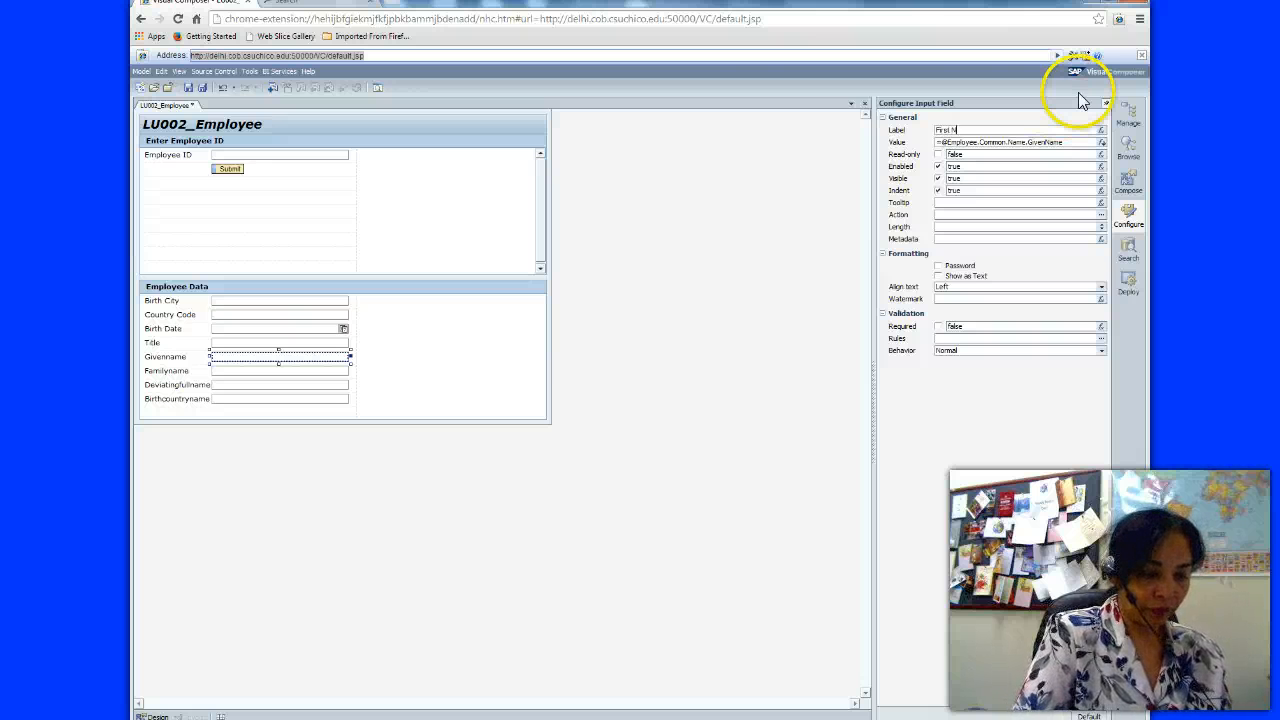
click(712, 238)
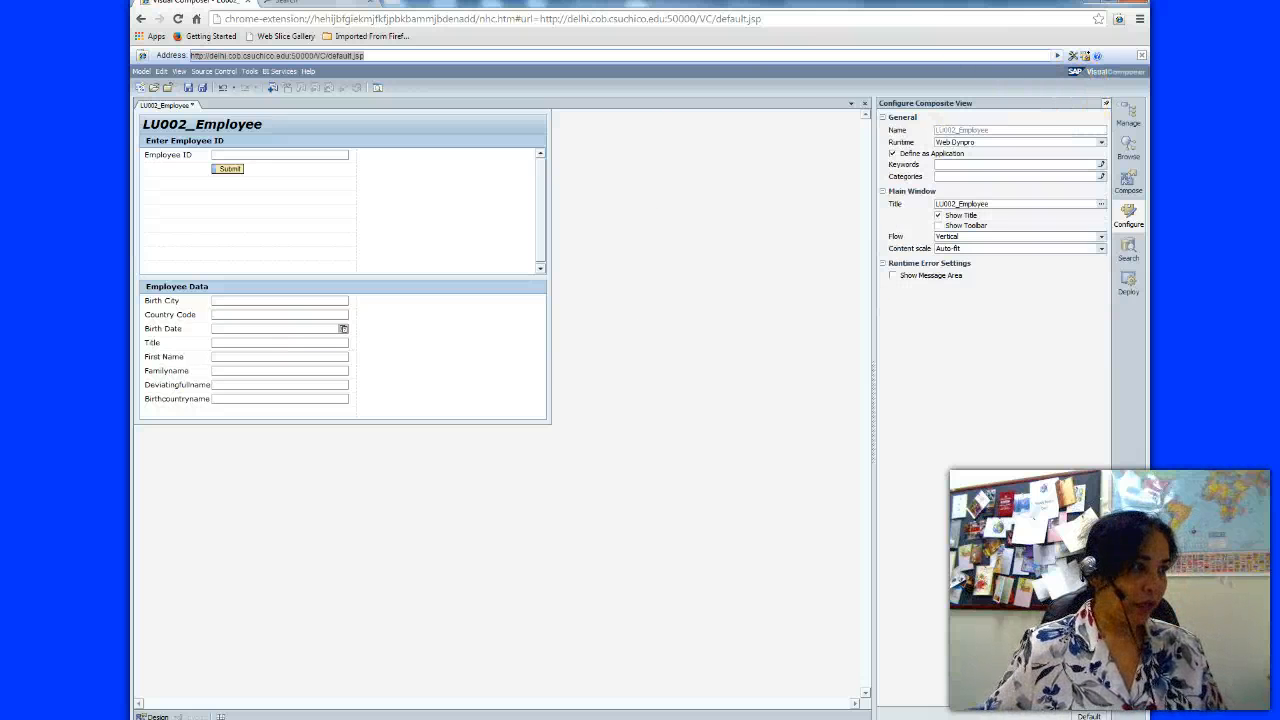
click(160, 376)
click(985, 131)
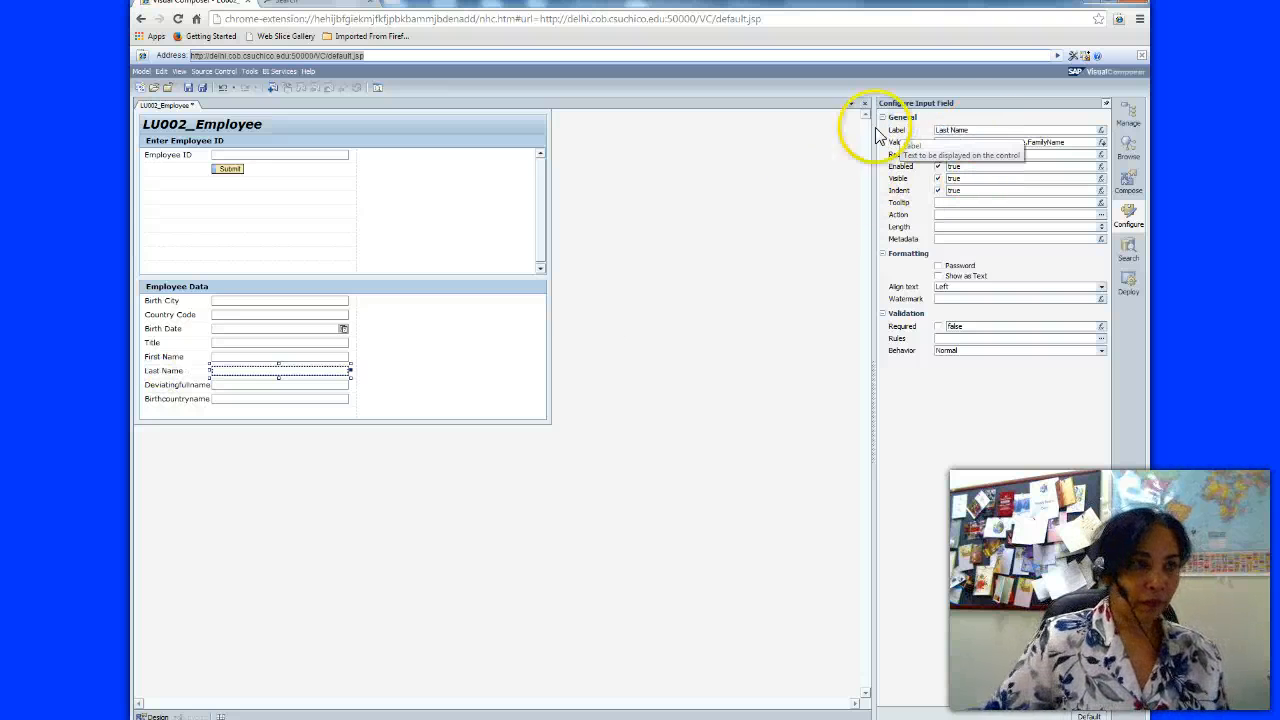
click(182, 385)
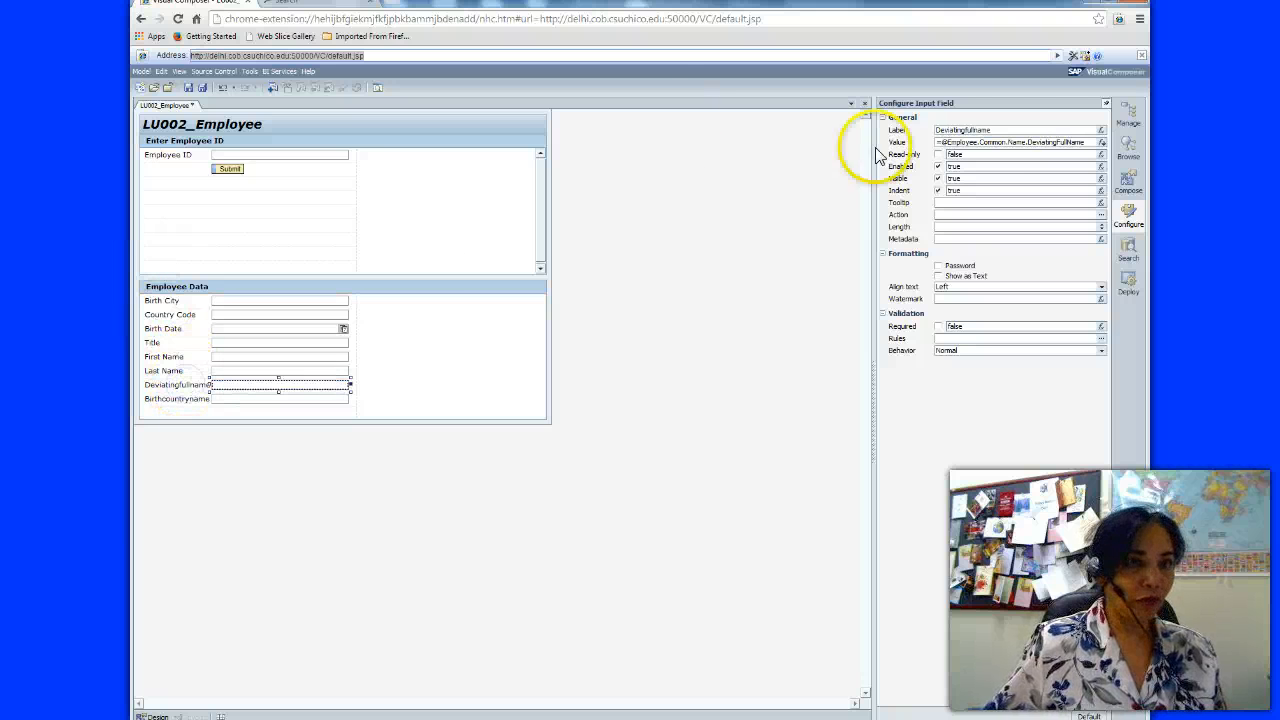
text(Full Name)
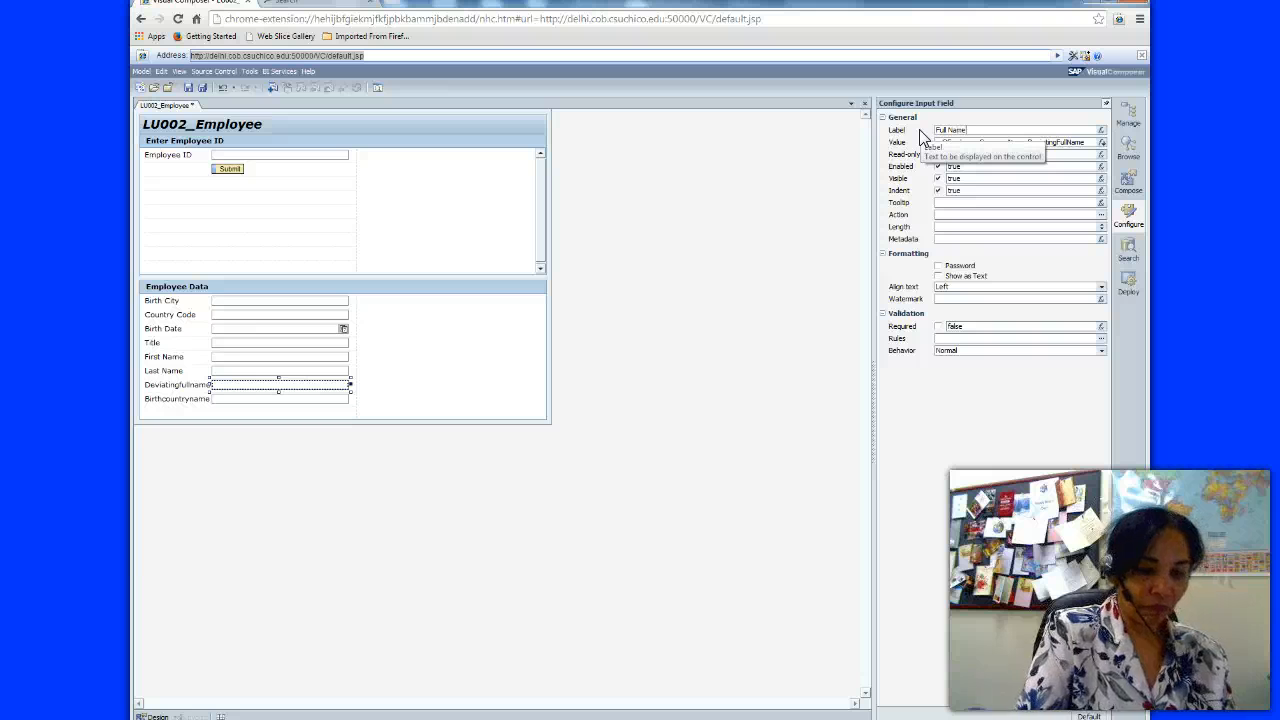
- Relabel the output form's Birthcountryname field as Birth Country, checking the wording in the Word assignment's field table
click(176, 398)
click(937, 130)
key(BackSpace)
click(577, 491)
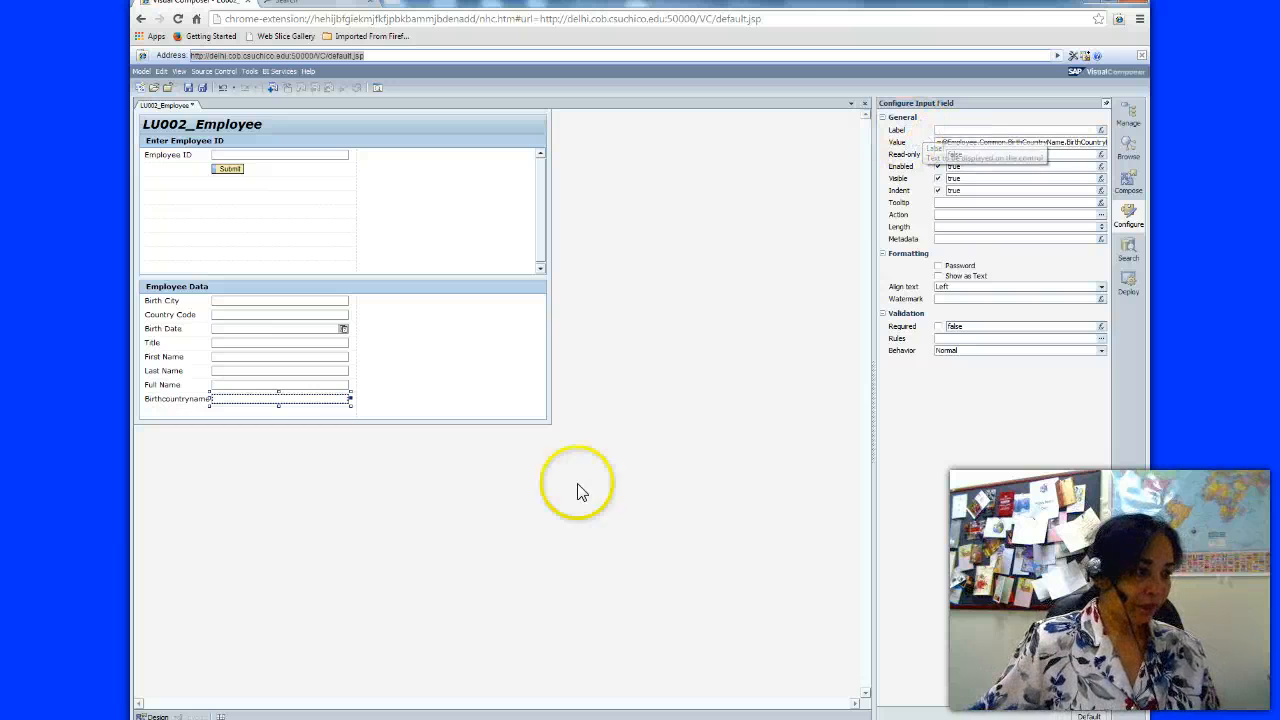
click(400, 719)
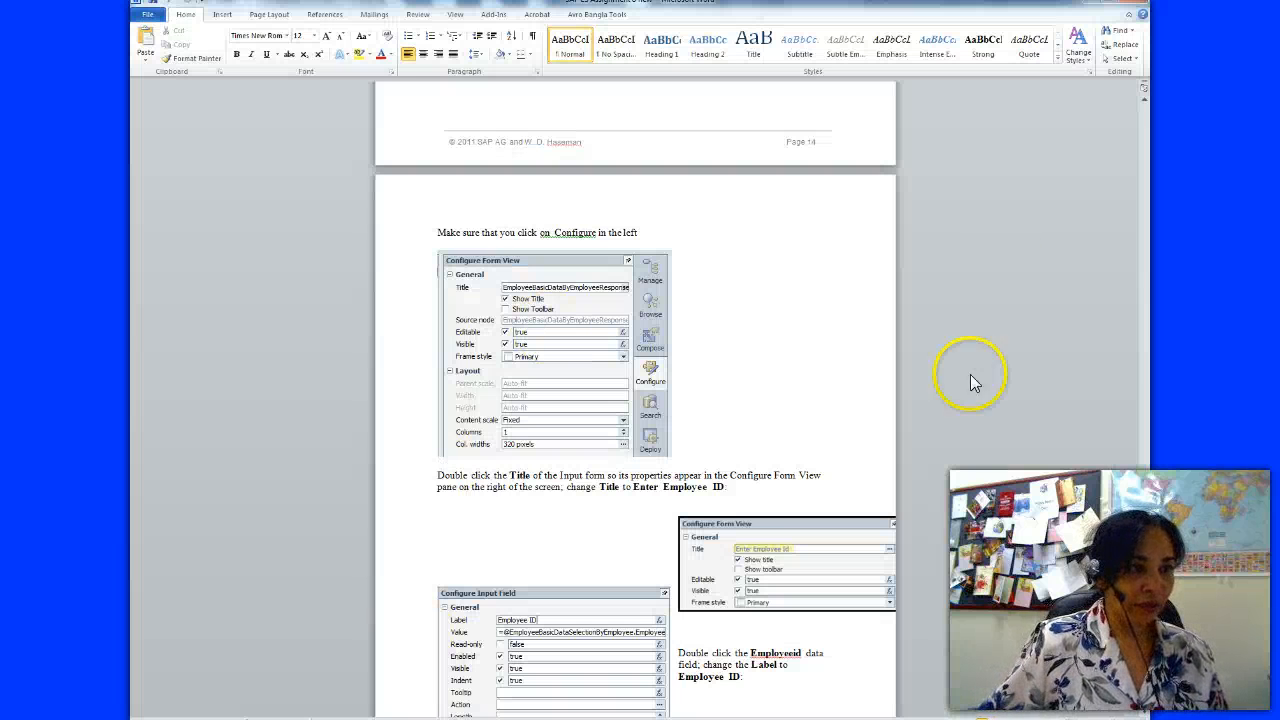
drag(1141, 522, 1142, 546)
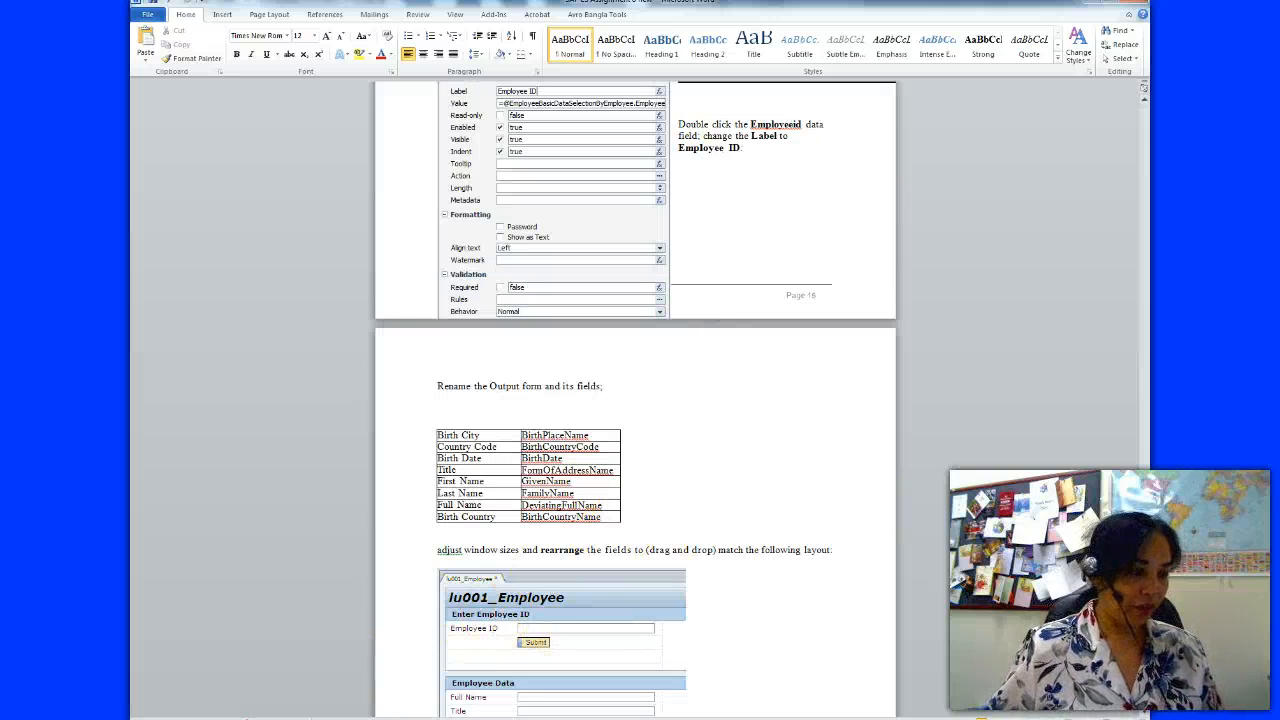
mouse_move(304, 716)
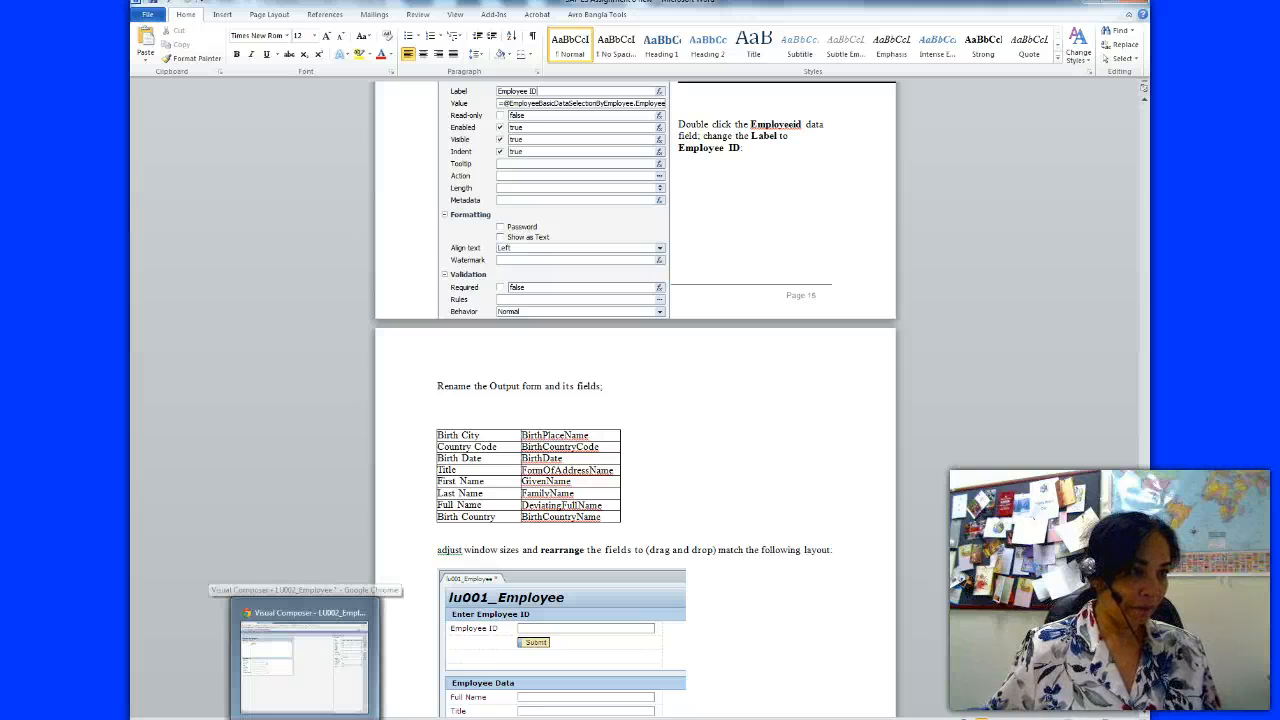
click(304, 660)
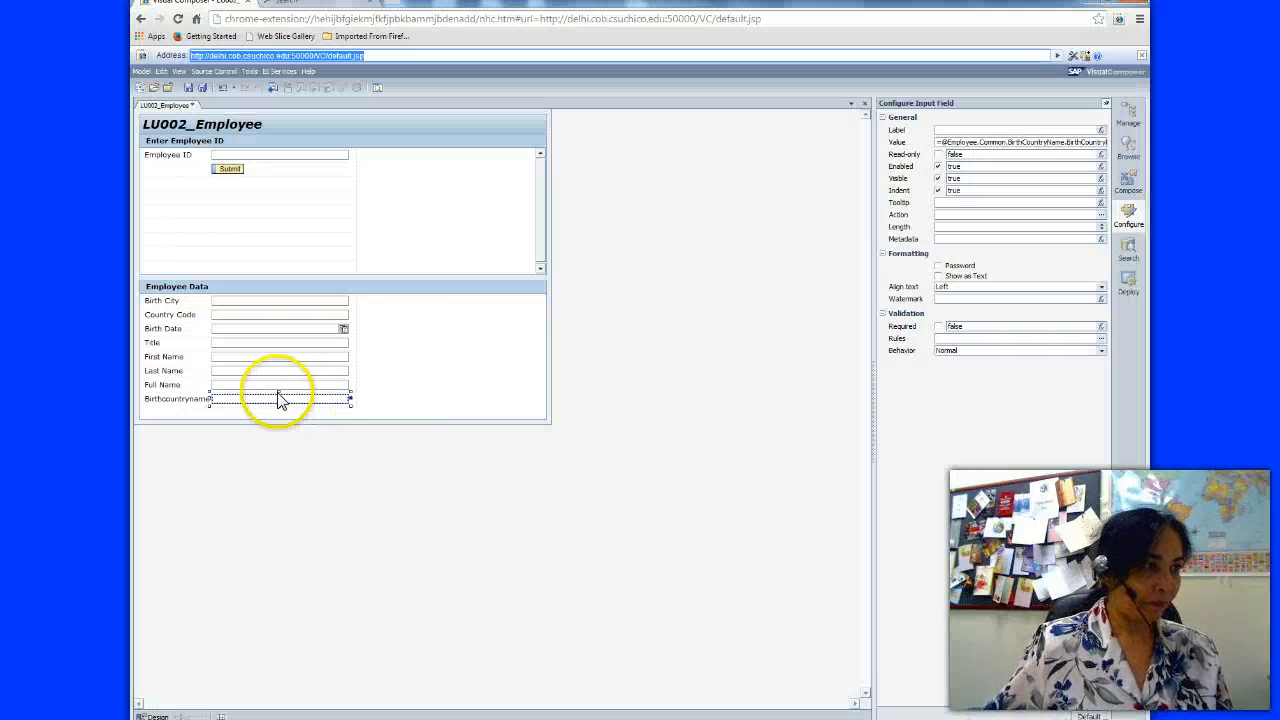
click(964, 131)
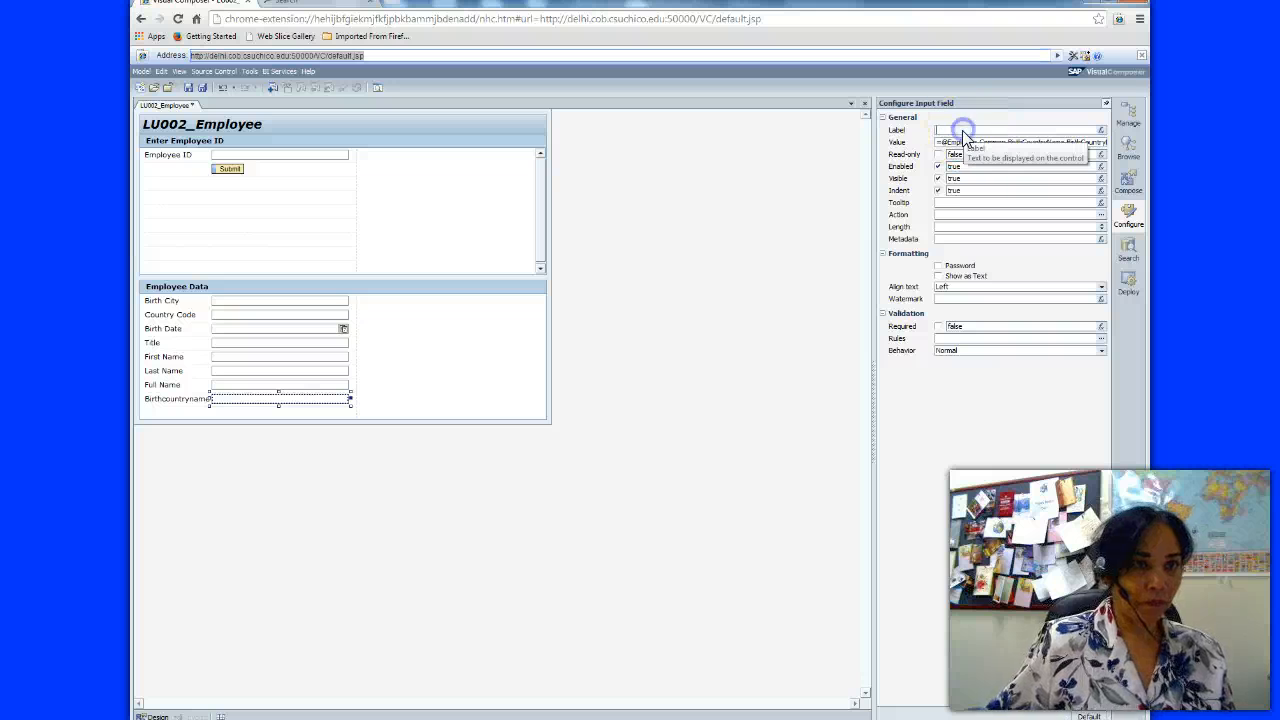
text(Birth Country)
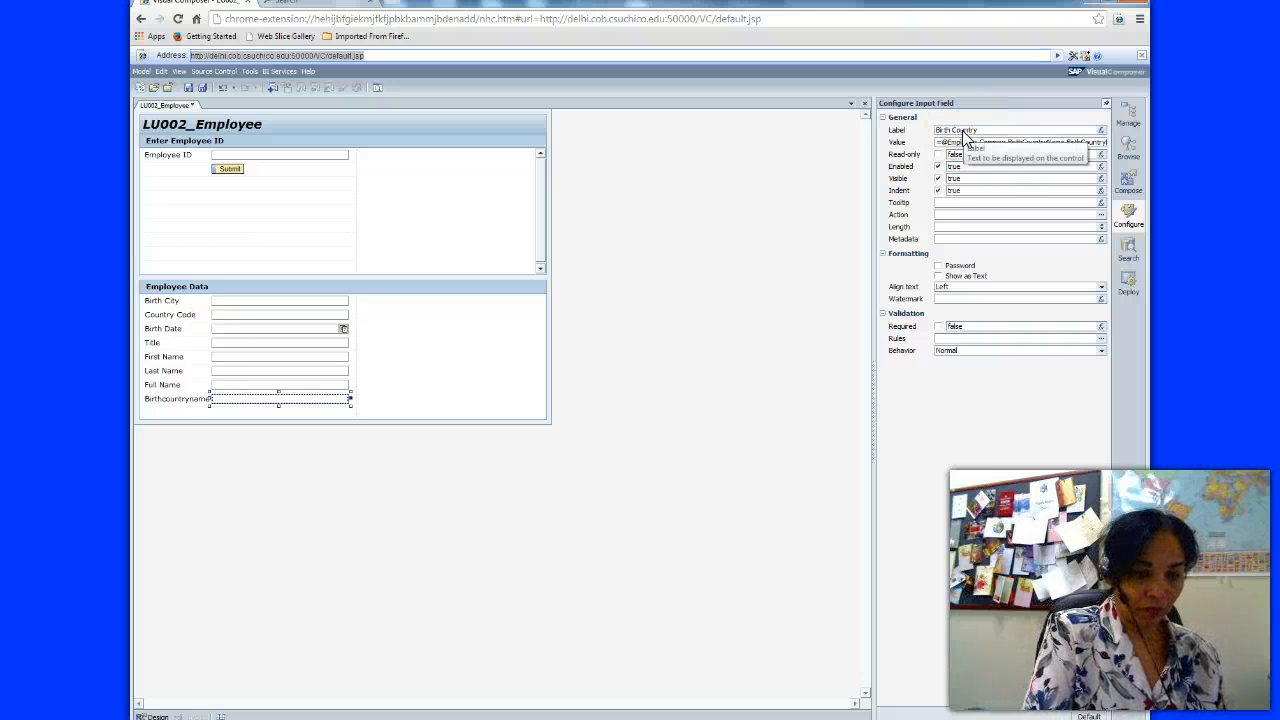
key(Return)
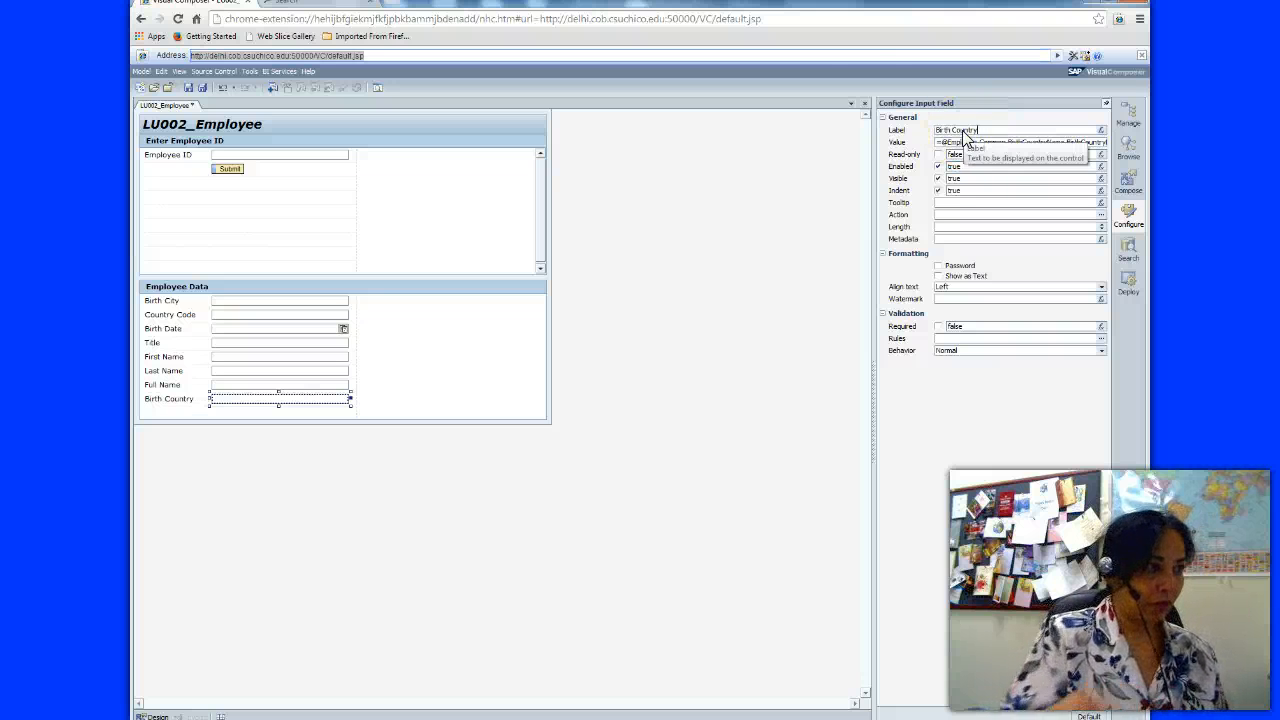
click(820, 375)
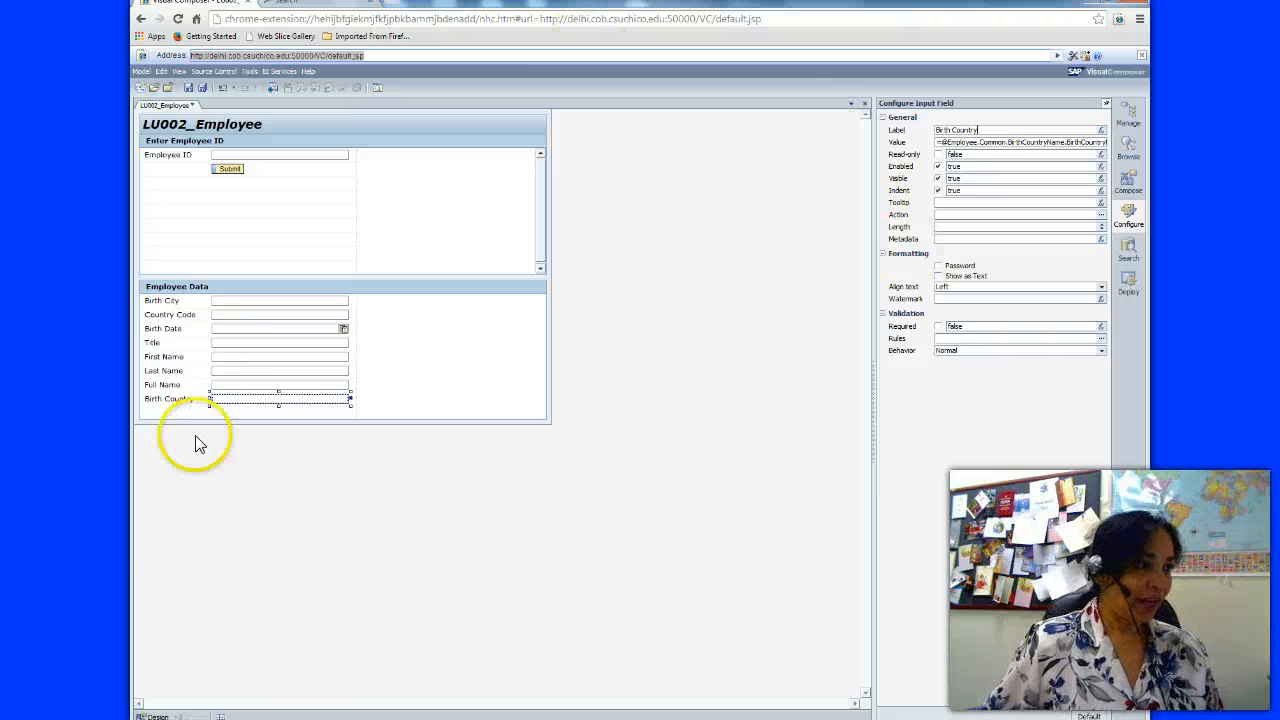
- Following the layout in the Word assignment, rearrange the Employee Data form to start with Full Name, Title, First Name and Last Name
click(385, 717)
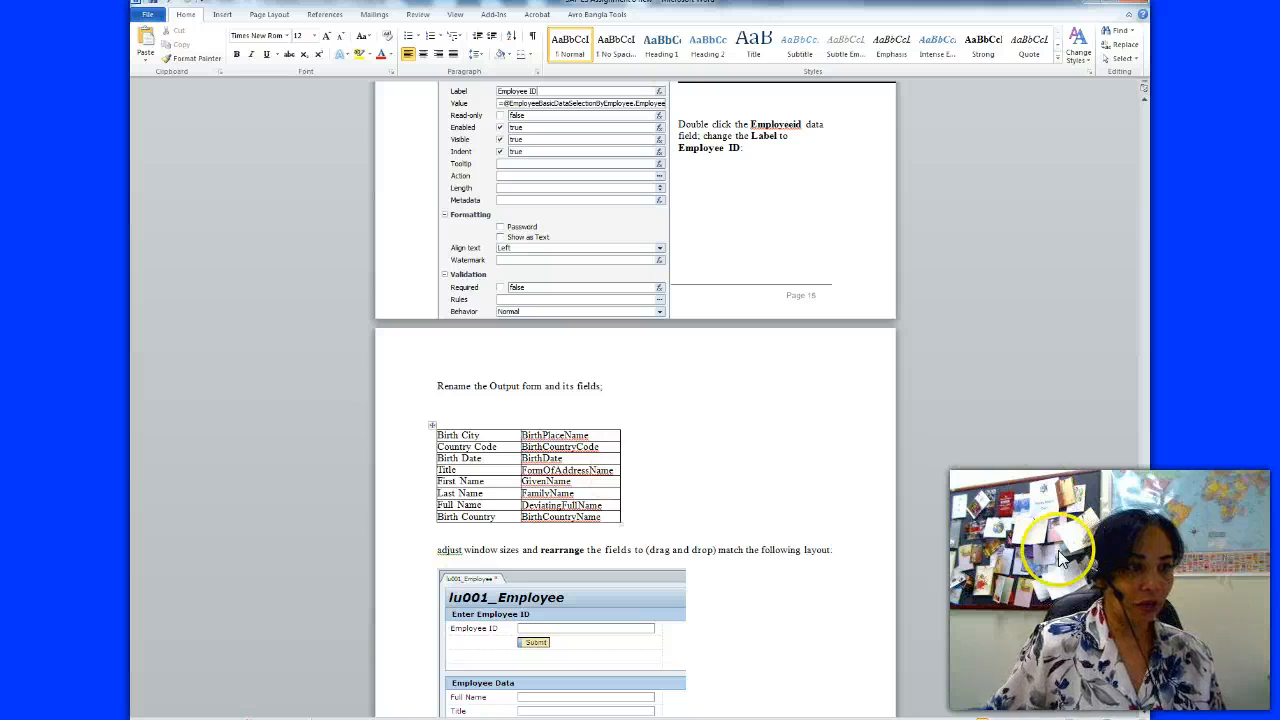
scroll(1146, 557, down, 3)
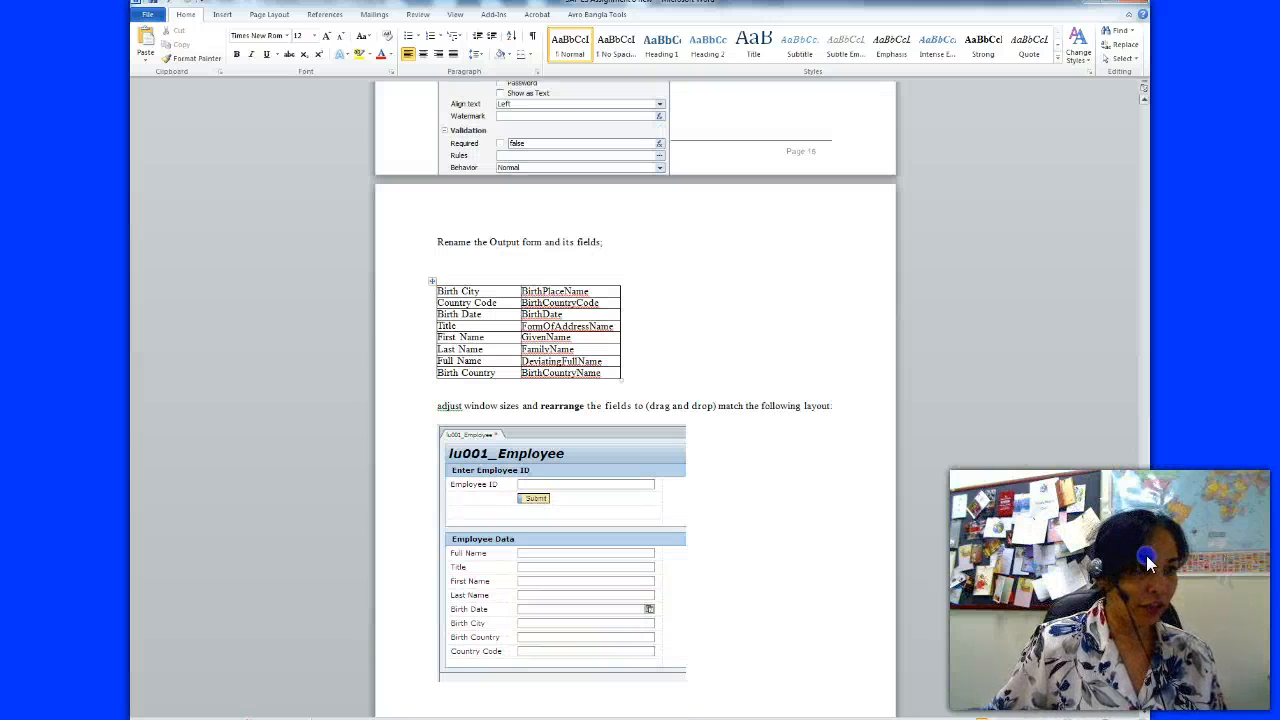
scroll(1146, 563, down, 4)
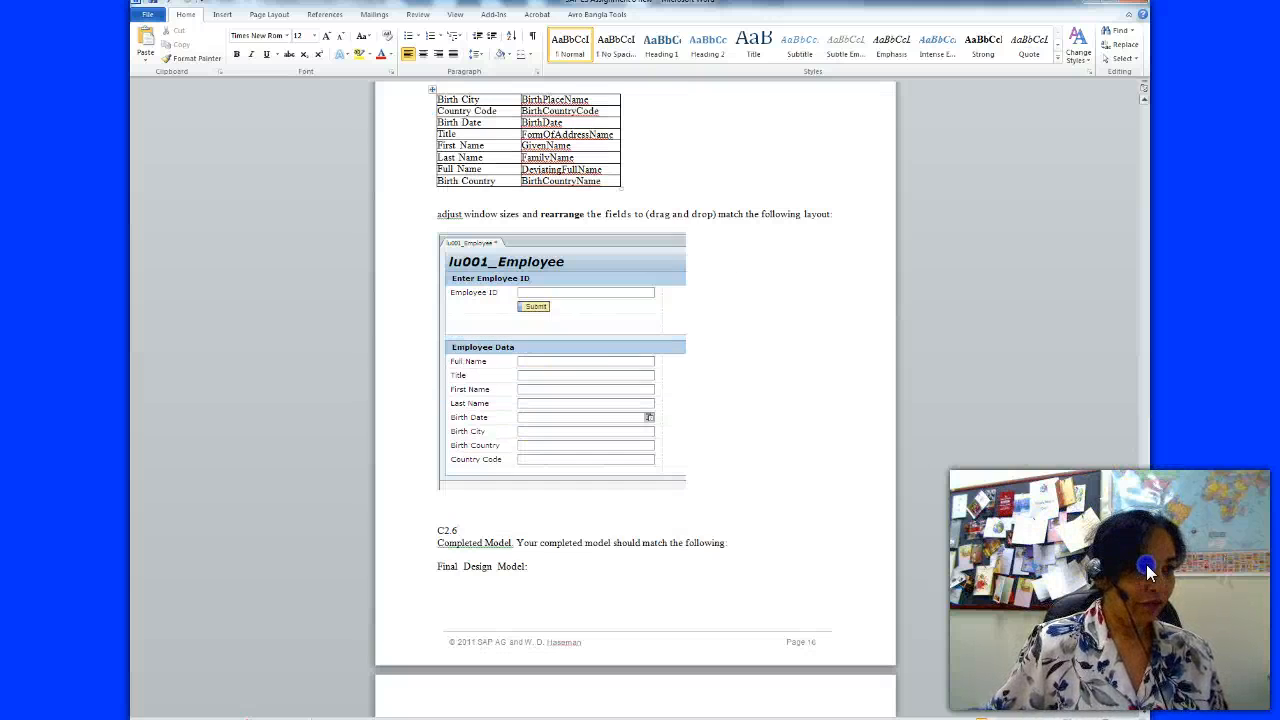
scroll(1148, 570, down, 2)
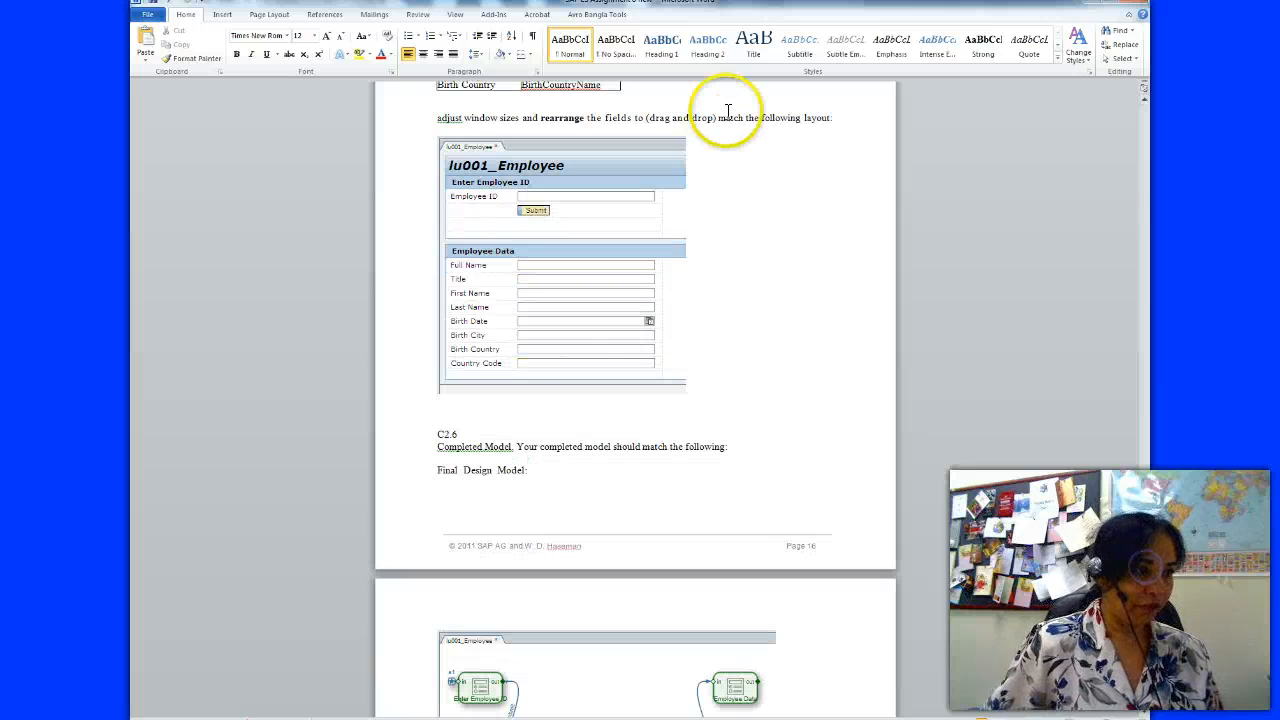
key(alt+Tab)
drag(165, 301, 175, 346)
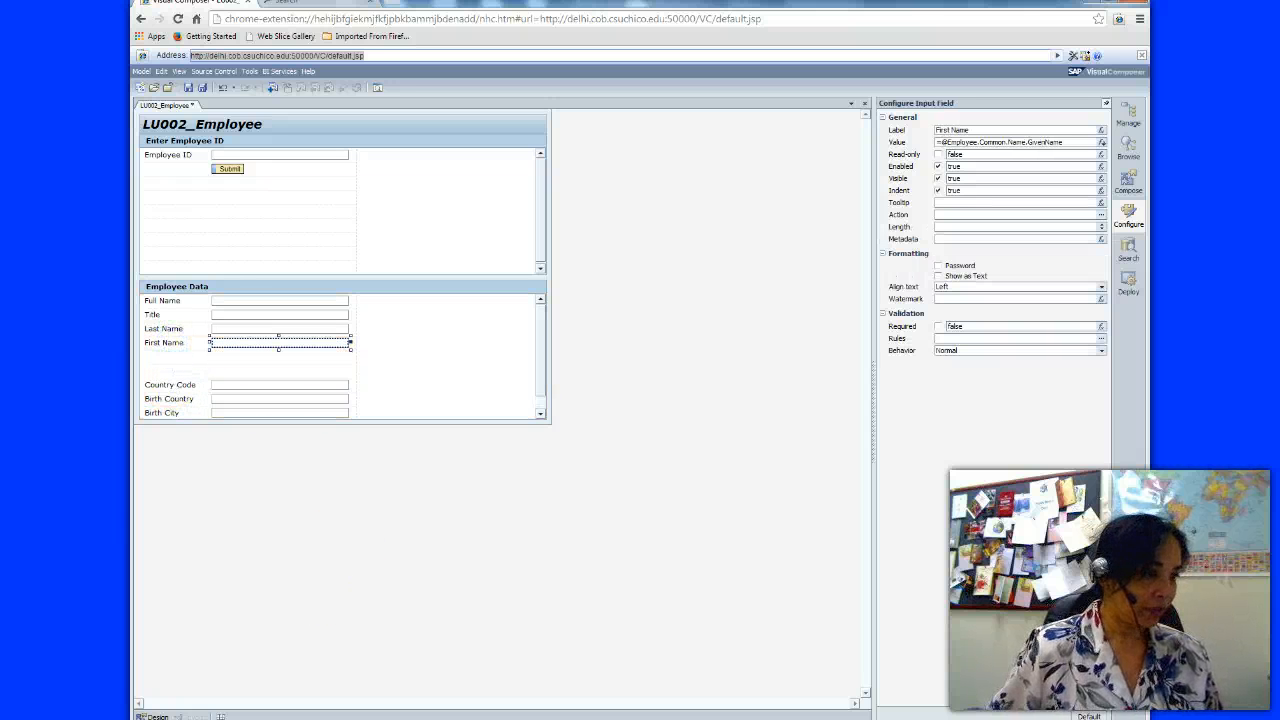
key(alt+Tab)
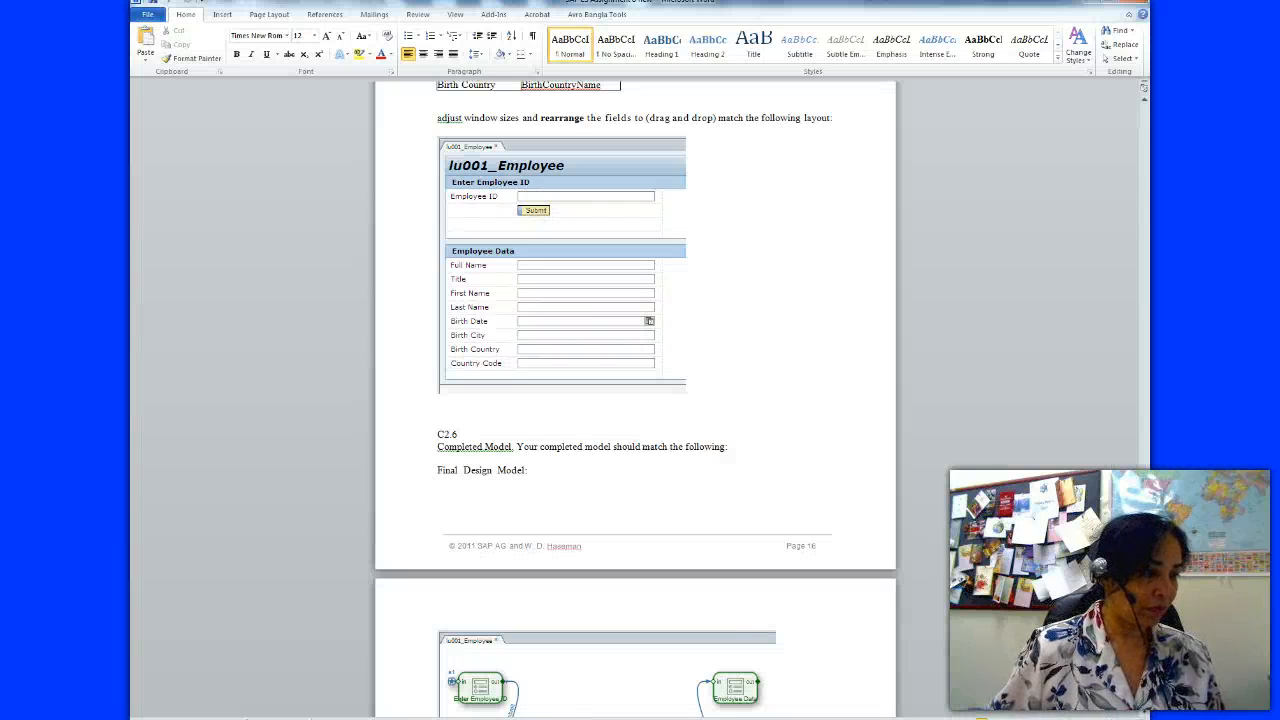
key(alt+Tab)
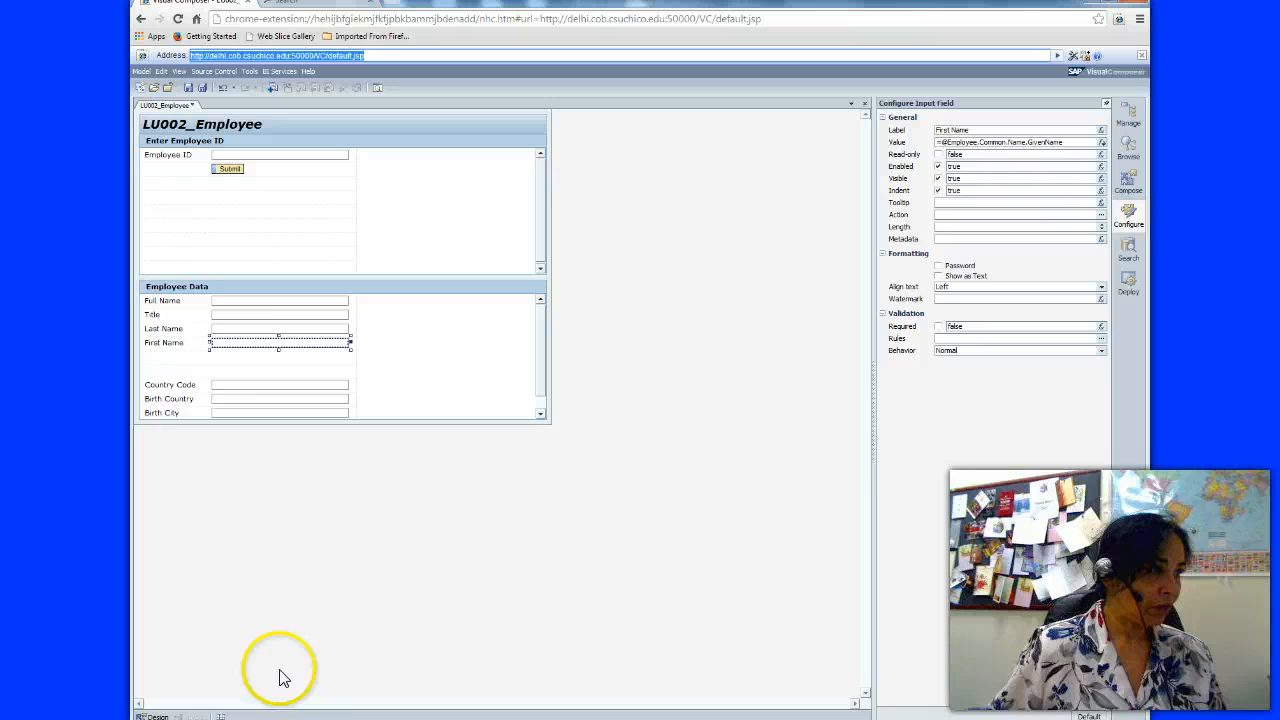
click(175, 345)
mouse_move(175, 330)
mouse_down()
mouse_move(175, 357)
mouse_move(172, 328)
mouse_move(168, 342)
mouse_up()
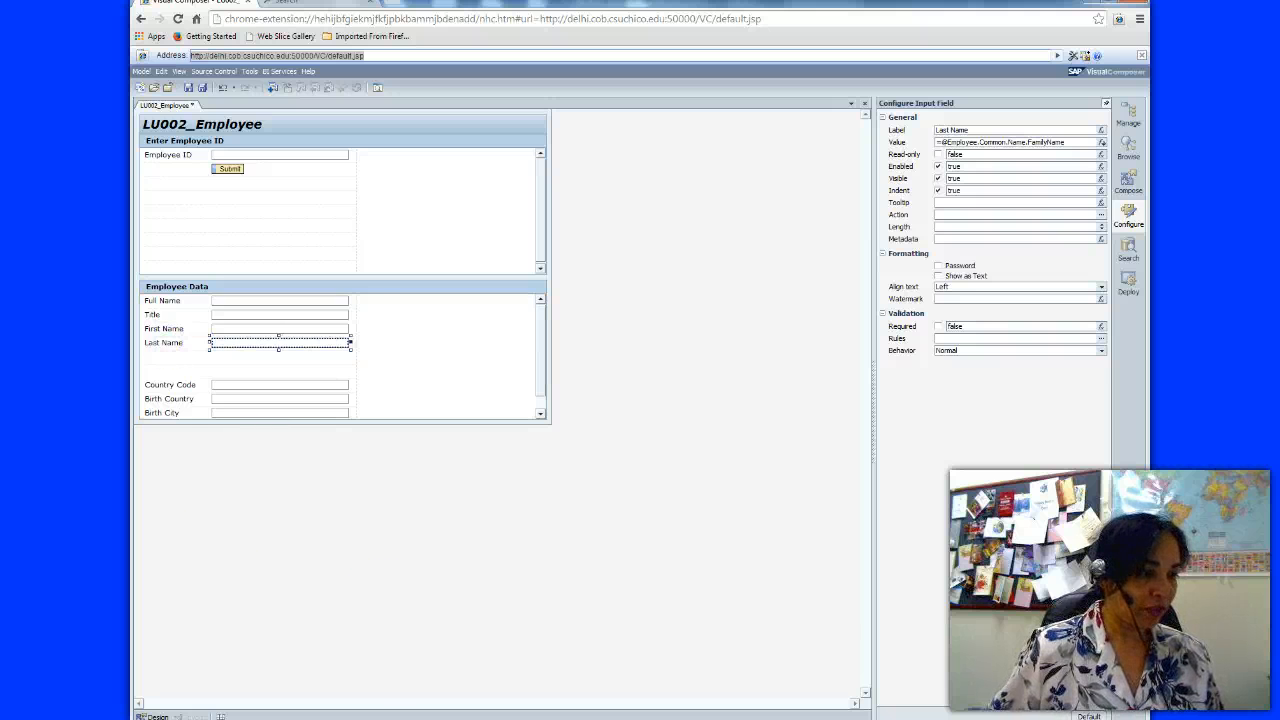
- Arrange the remaining Employee Data fields below Last Name as Birth Date, Birth City, Birth Country and Country Code
mouse_move(330, 716)
click(334, 652)
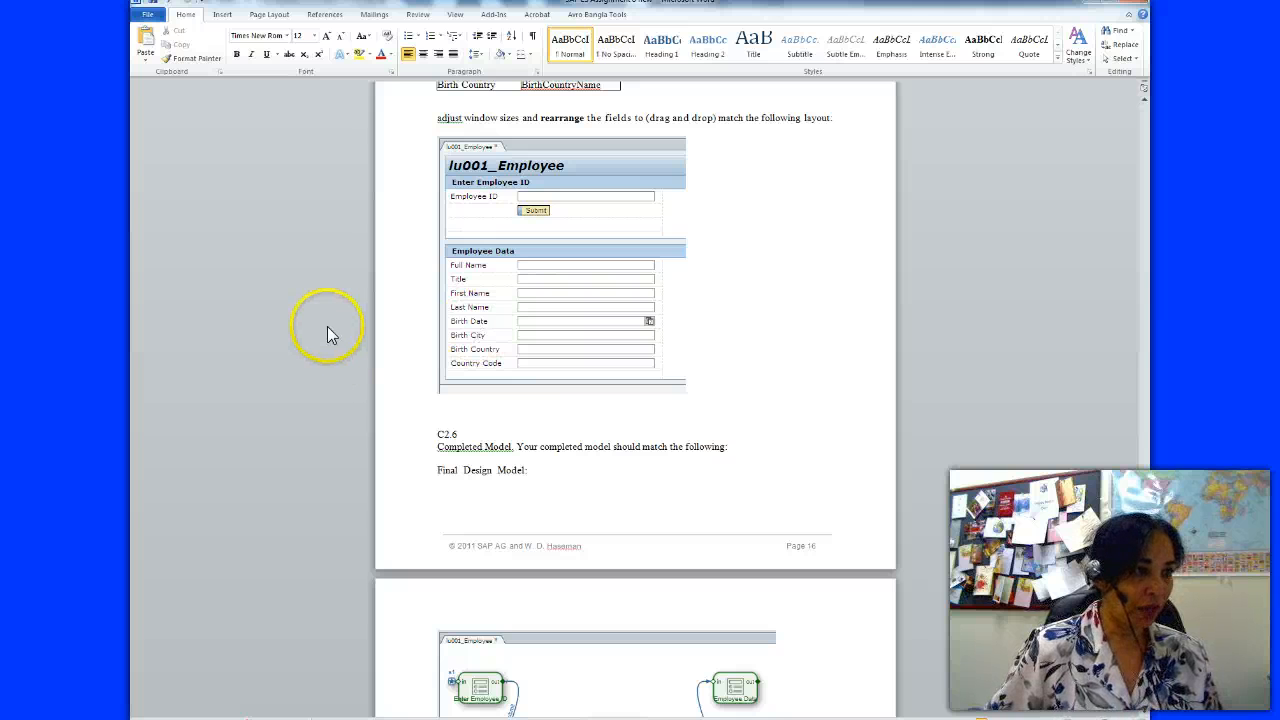
key(alt+Tab)
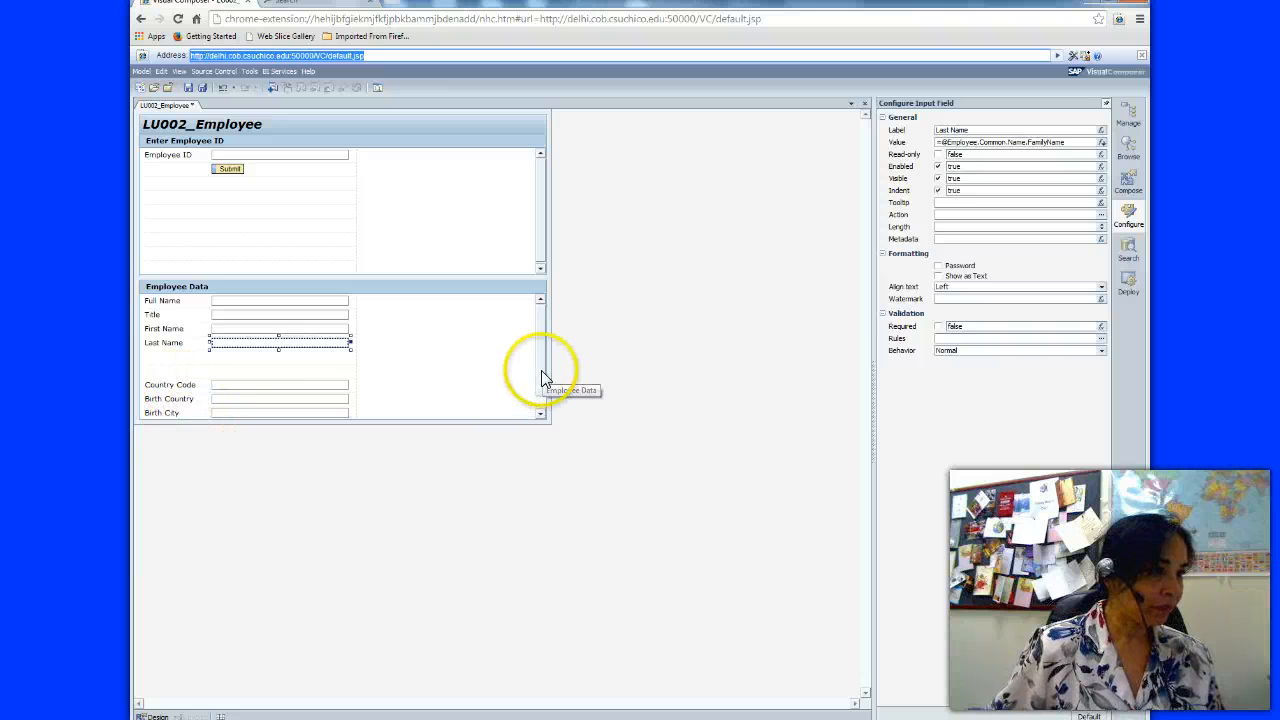
drag(542, 373, 543, 395)
drag(156, 413, 157, 341)
mouse_move(163, 412)
mouse_down()
mouse_move(163, 363)
mouse_move(166, 420)
mouse_move(163, 384)
mouse_move(165, 399)
mouse_up()
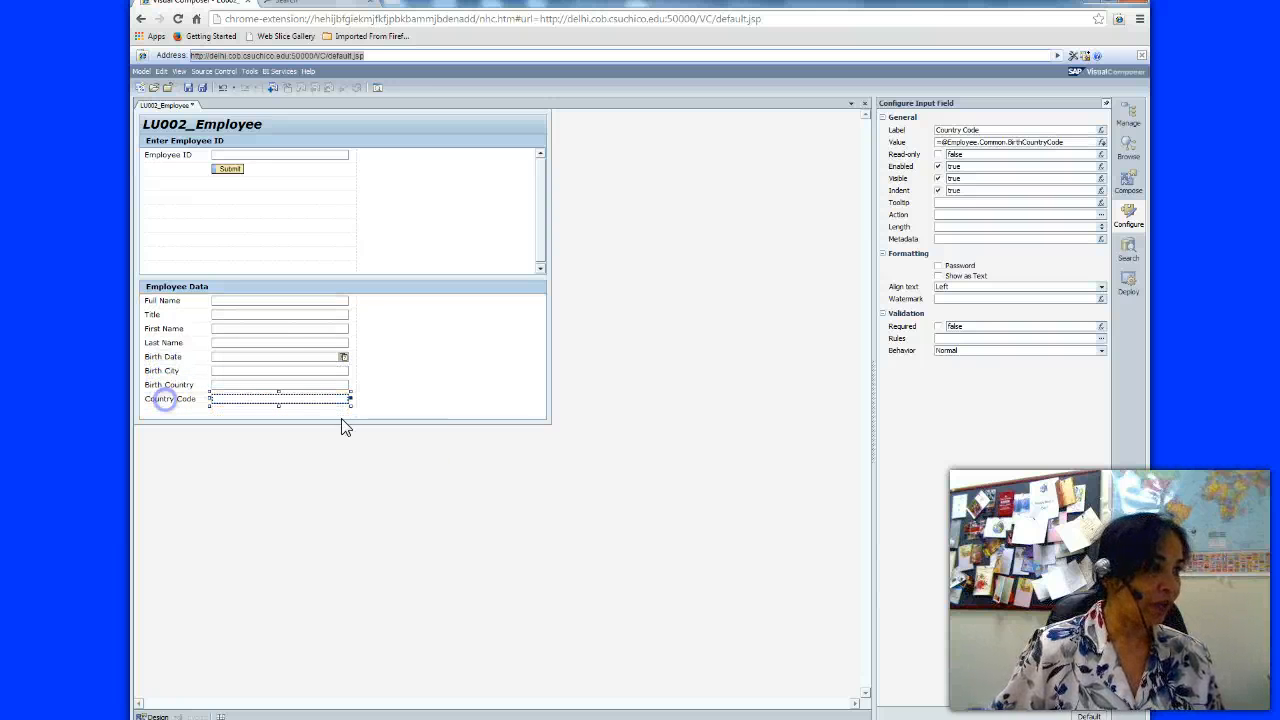
click(403, 491)
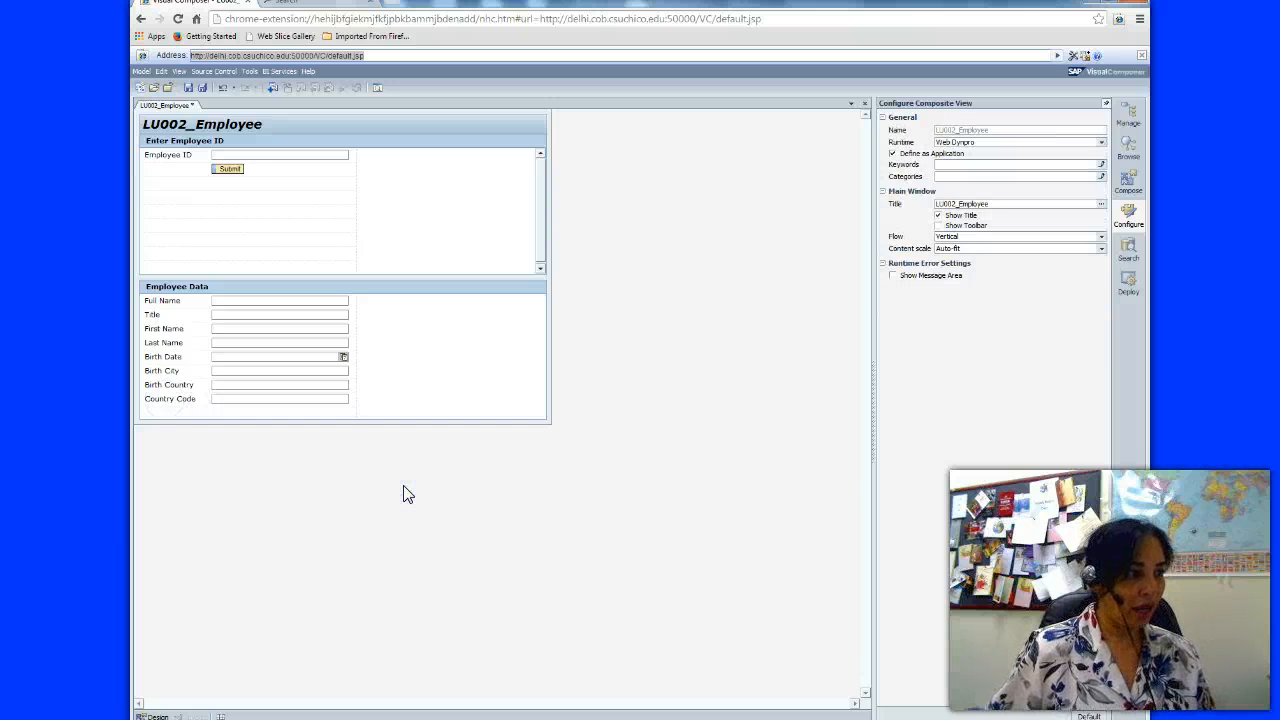
- Compare the form layout with the Word assignment's Final Layout Model and bring up the view's design model
click(440, 719)
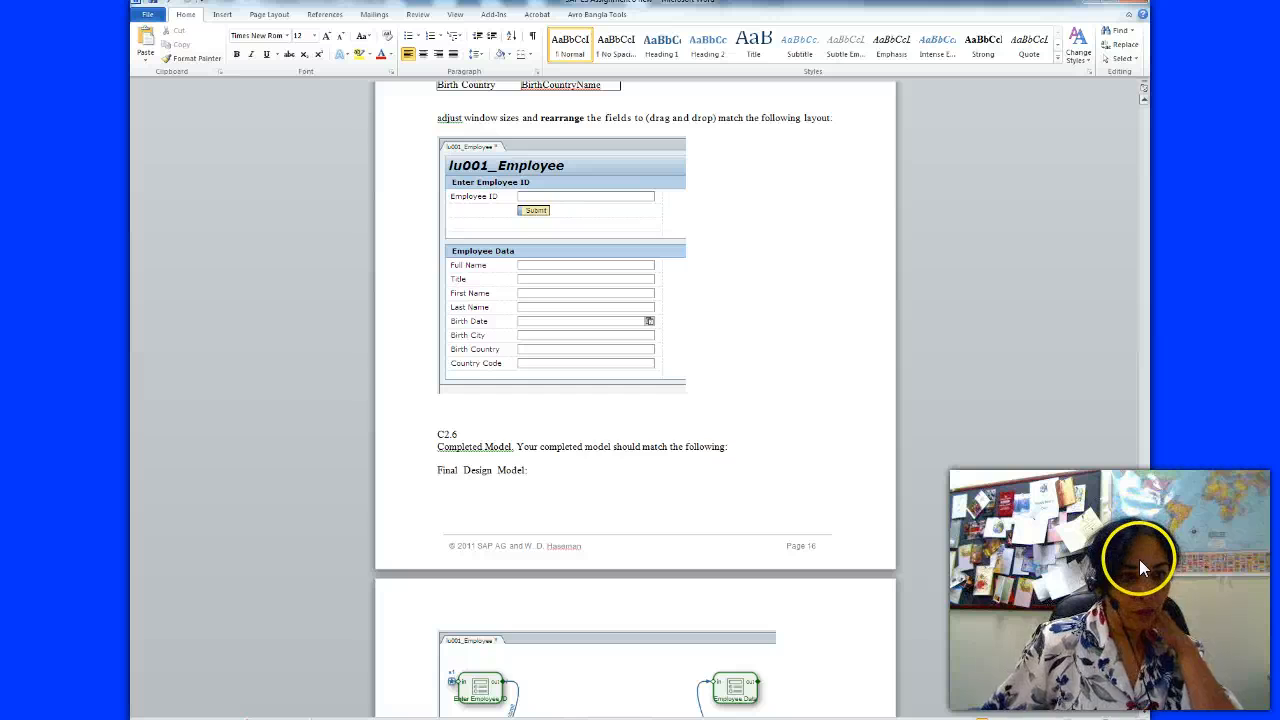
scroll(1140, 563, down, 15)
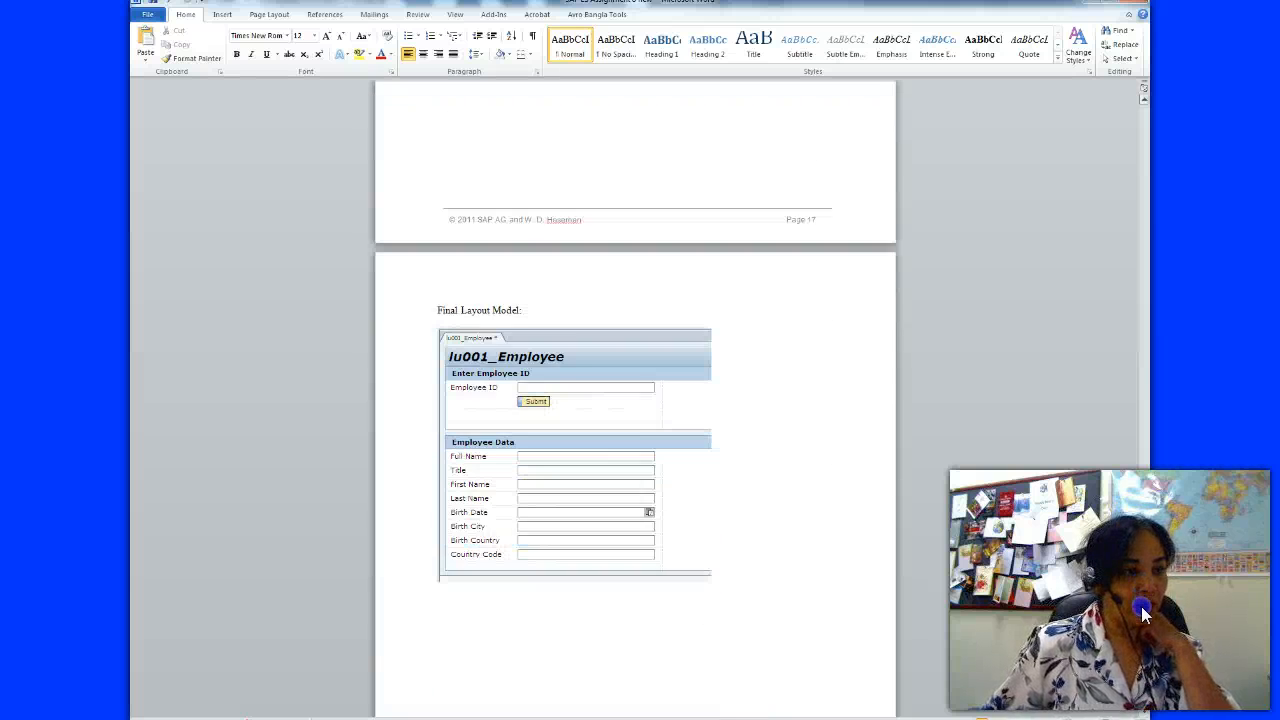
scroll(1145, 615, down, 2)
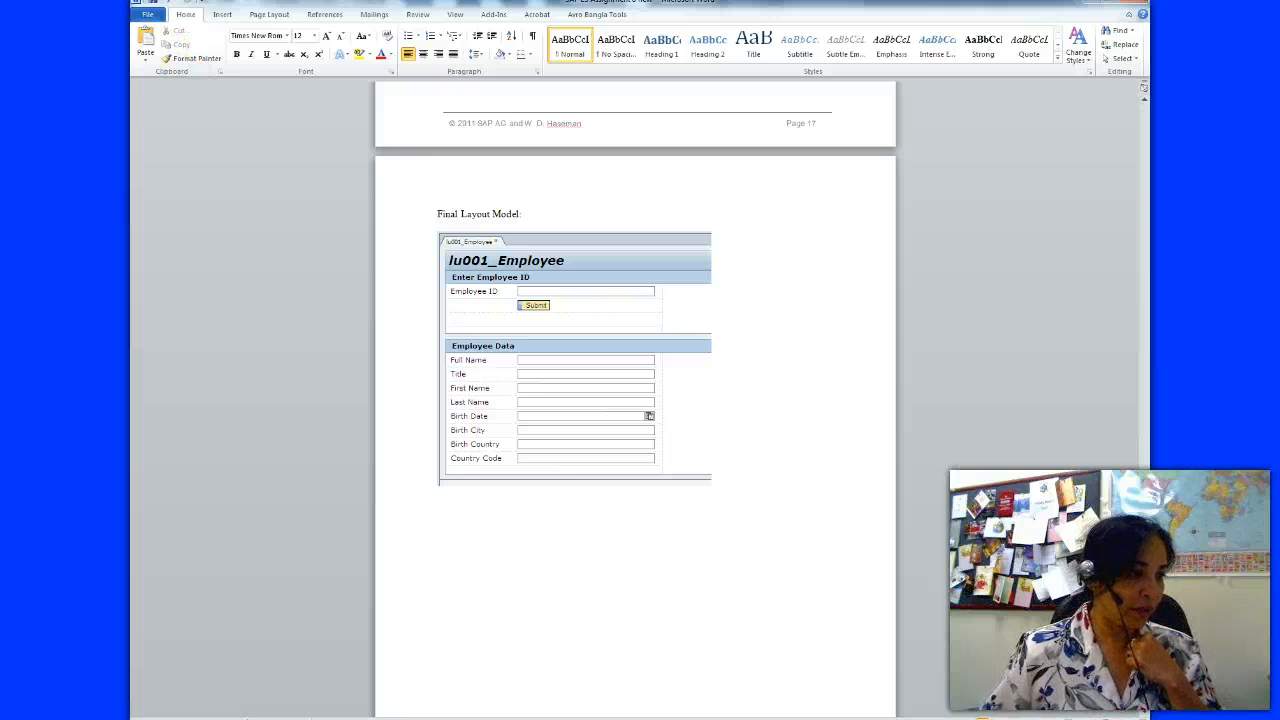
click(250, 719)
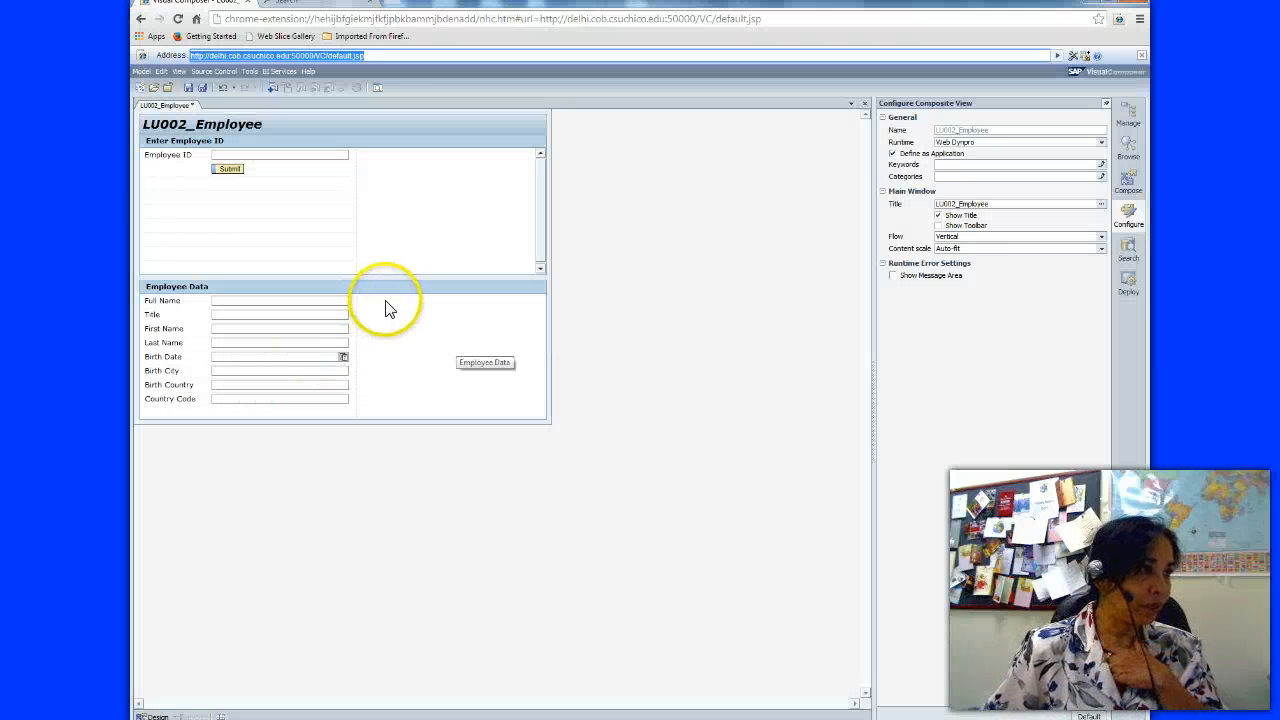
click(384, 718)
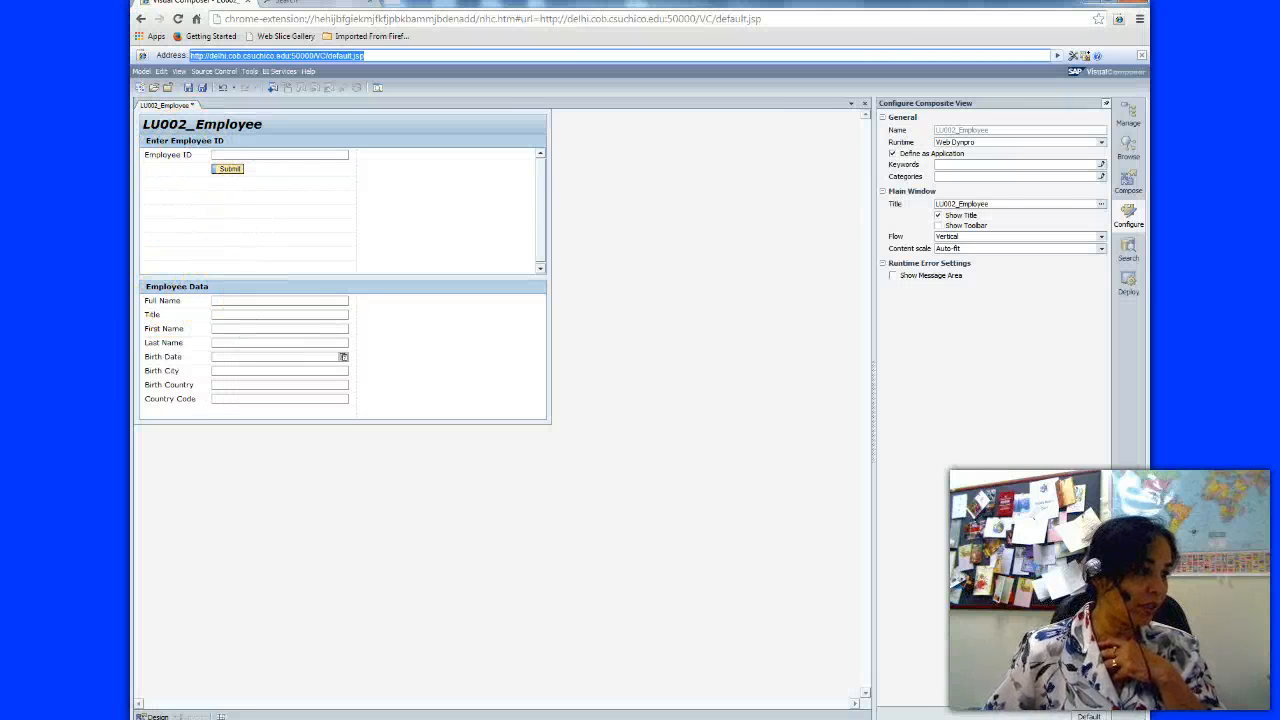
click(158, 715)
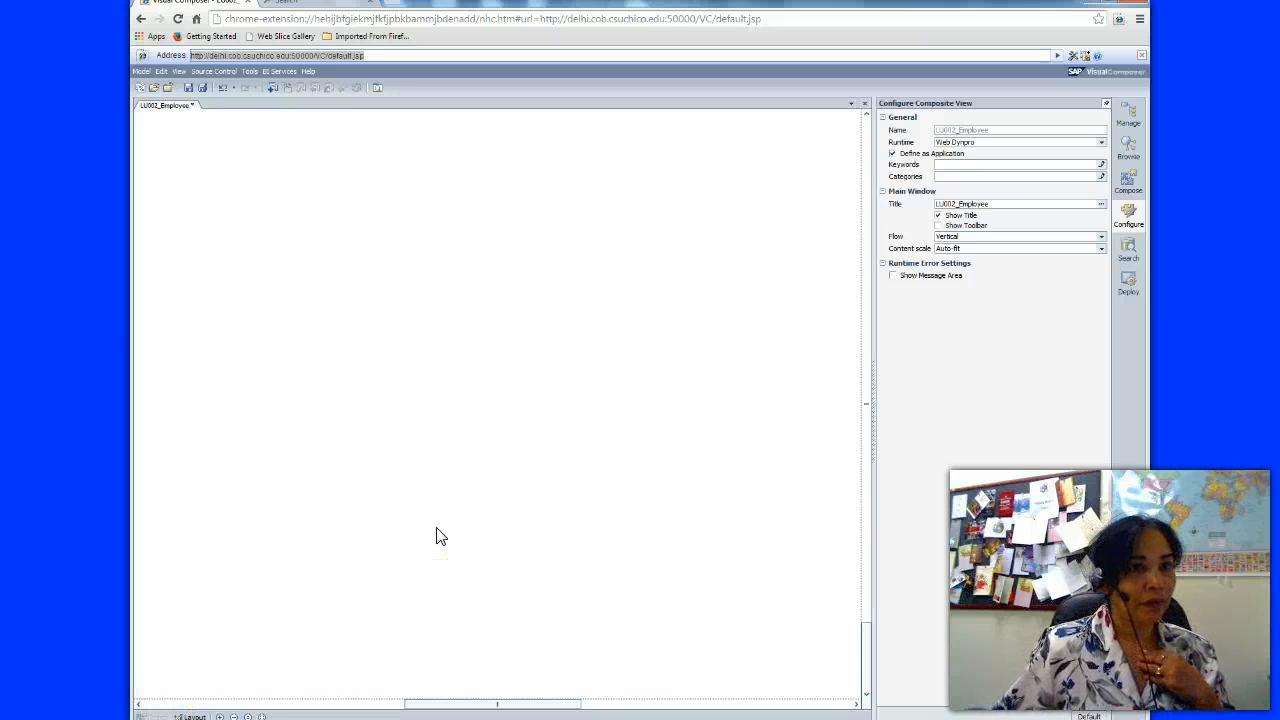
drag(863, 663, 866, 399)
- Deploy the updated LU002_Employee model and launch its Flex version
click(1129, 284)
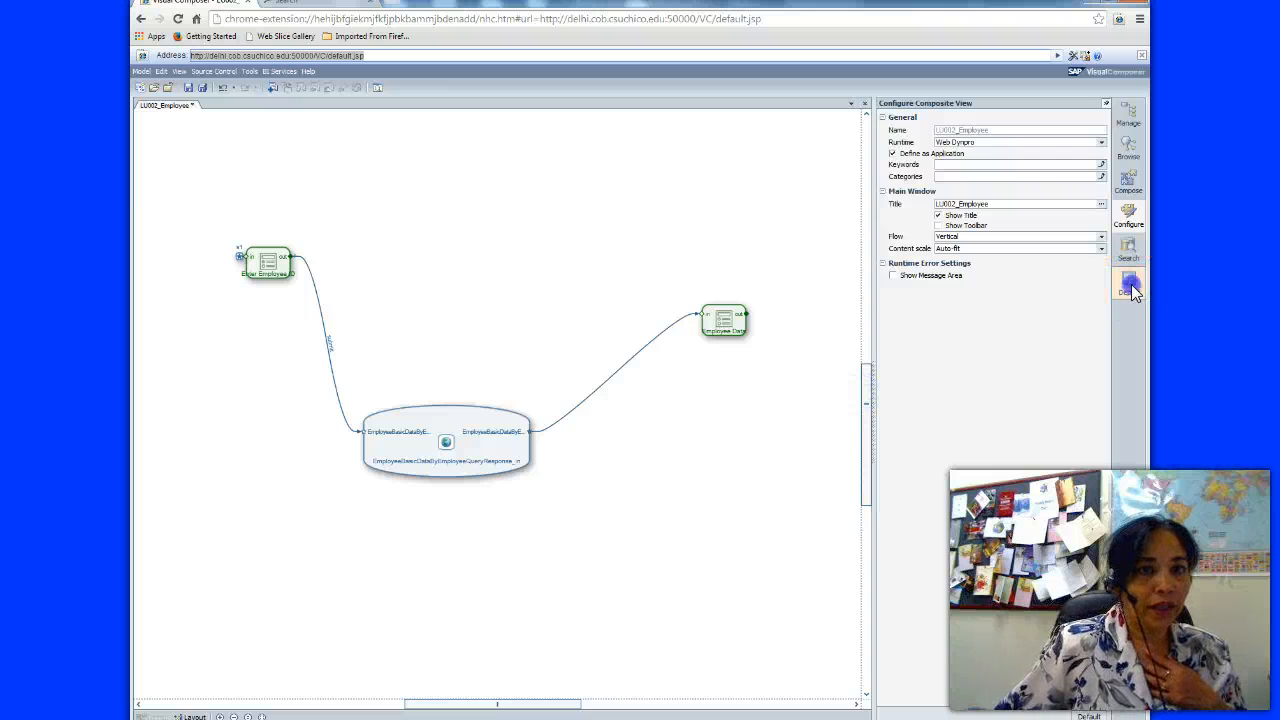
click(953, 245)
click(954, 165)
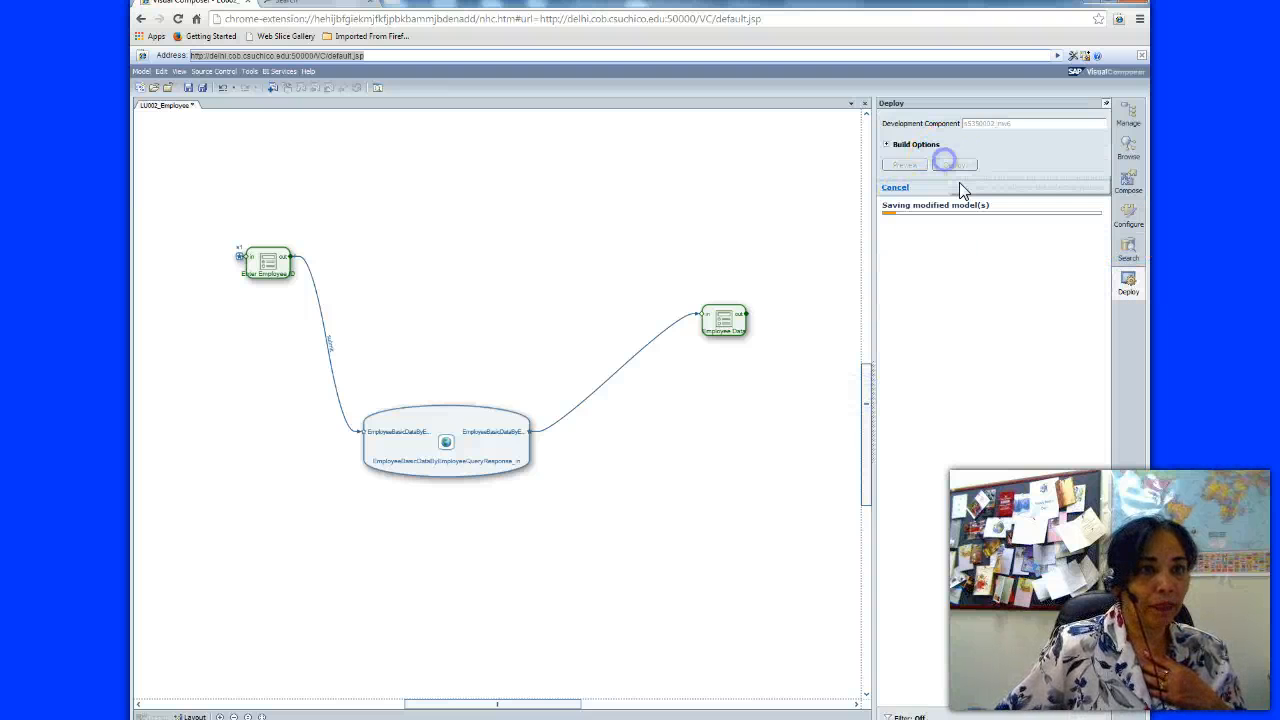
click(940, 258)
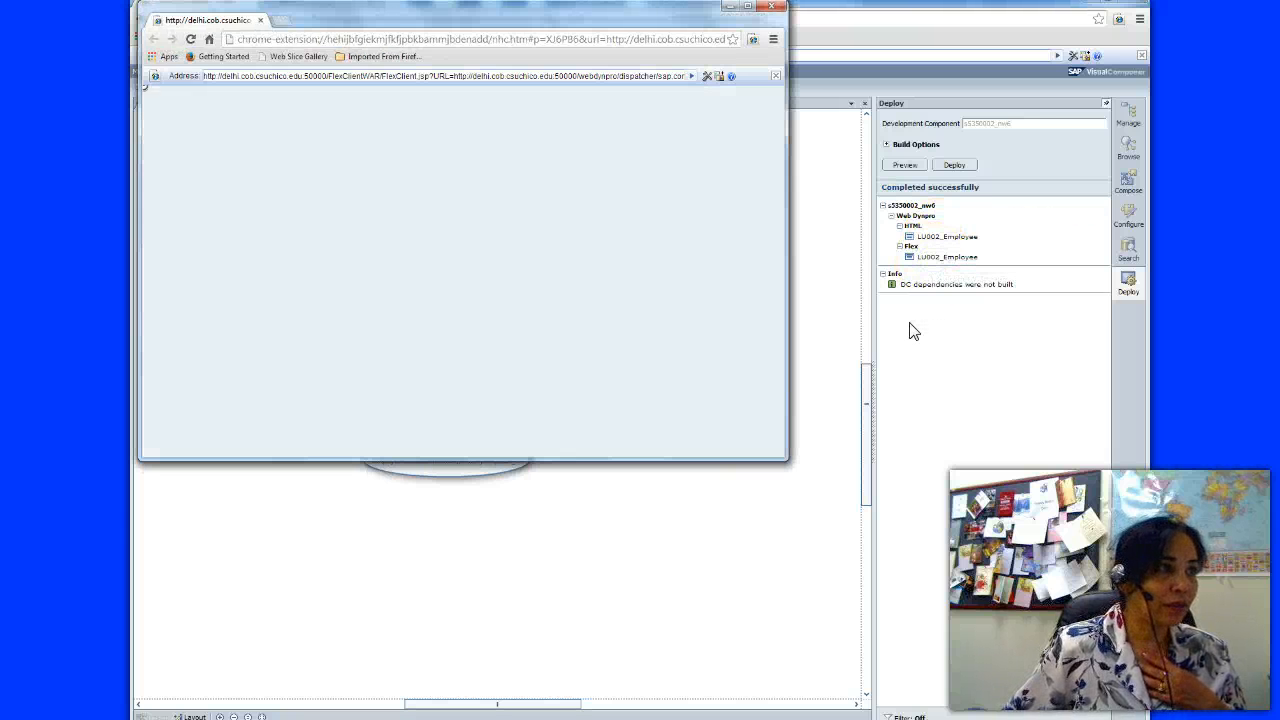
- Submit a sample employee ID in the deployed form and open the Birth Date calendar
click(247, 150)
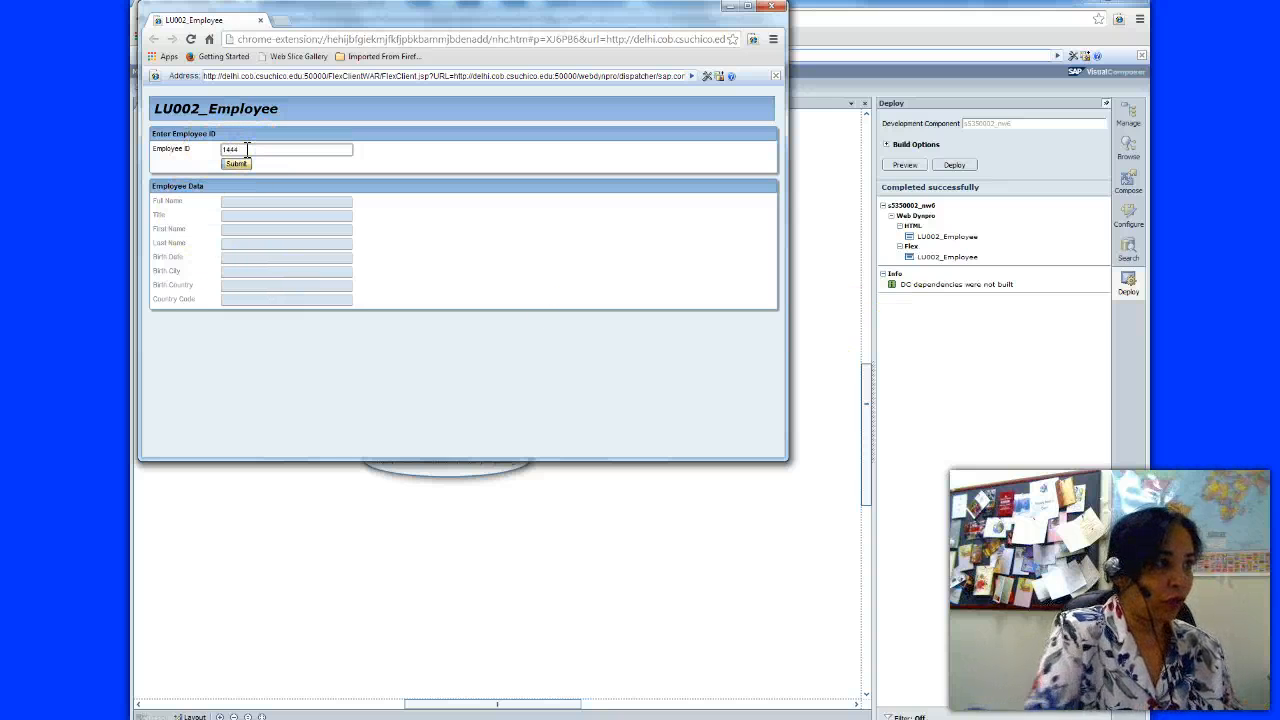
click(236, 163)
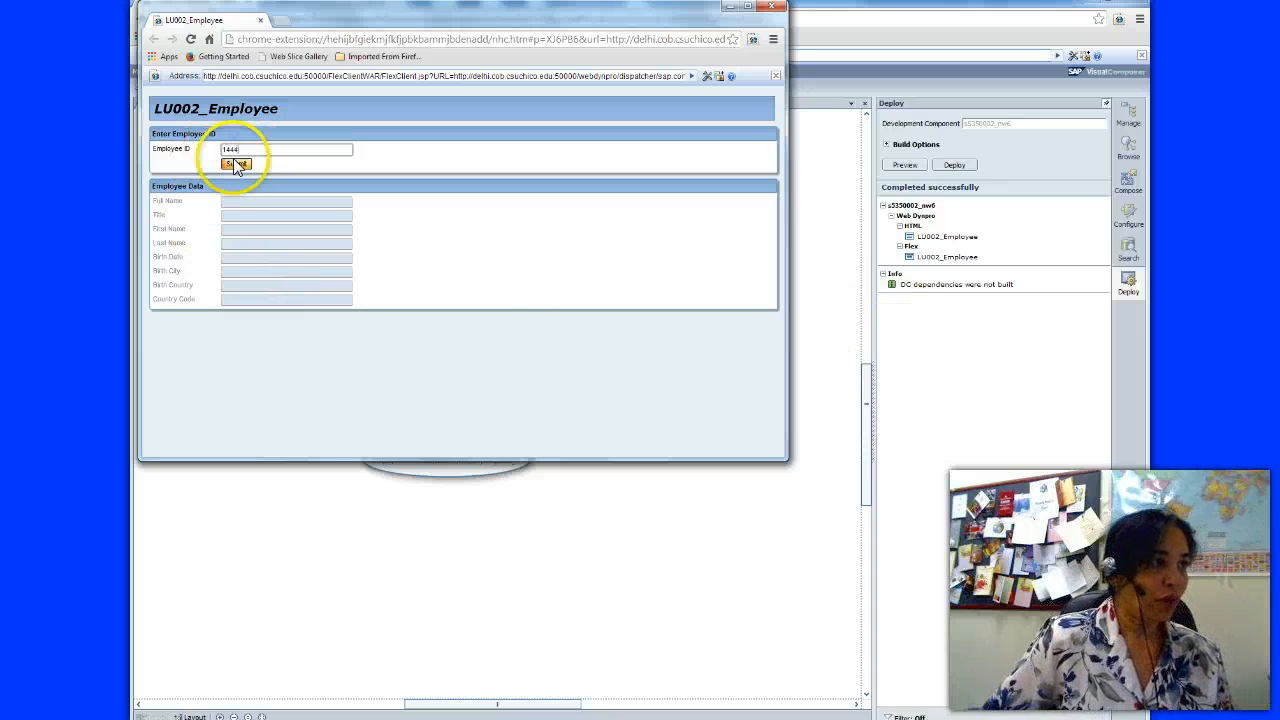
click(748, 8)
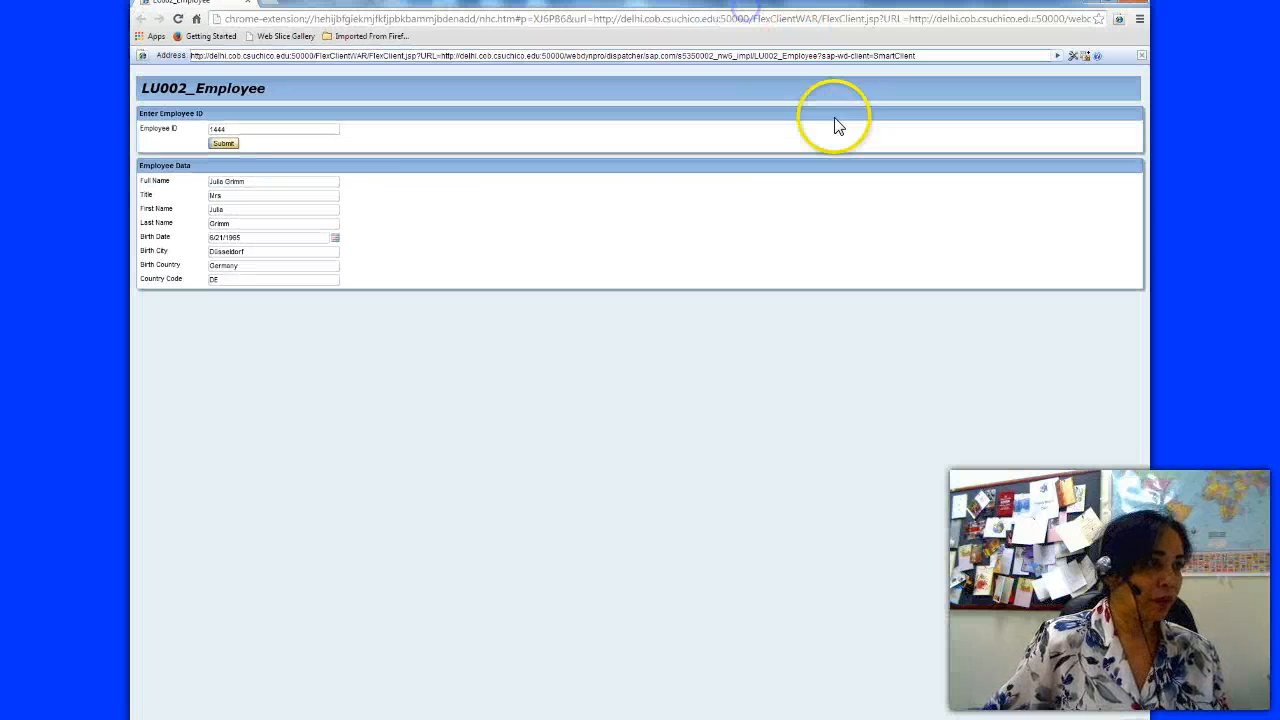
click(335, 240)
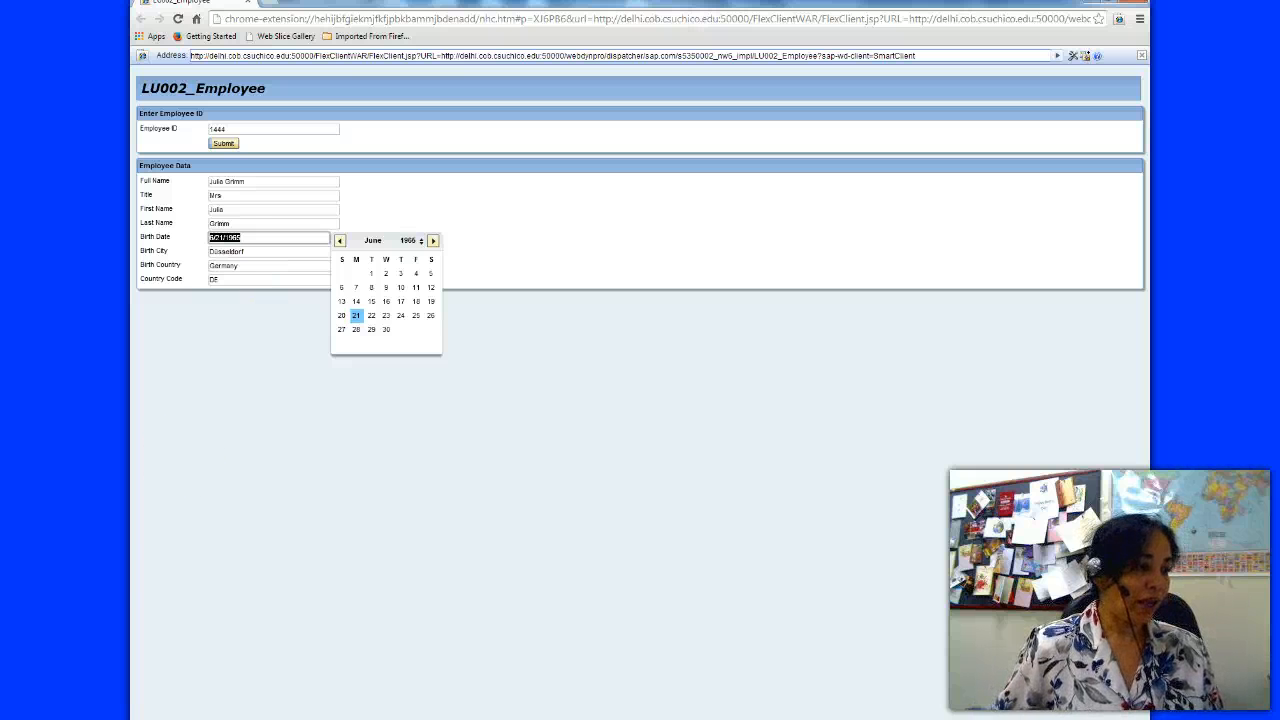
- Paste a screenshot of the employee results page into a blank Word document
click(148, 712)
click(175, 447)
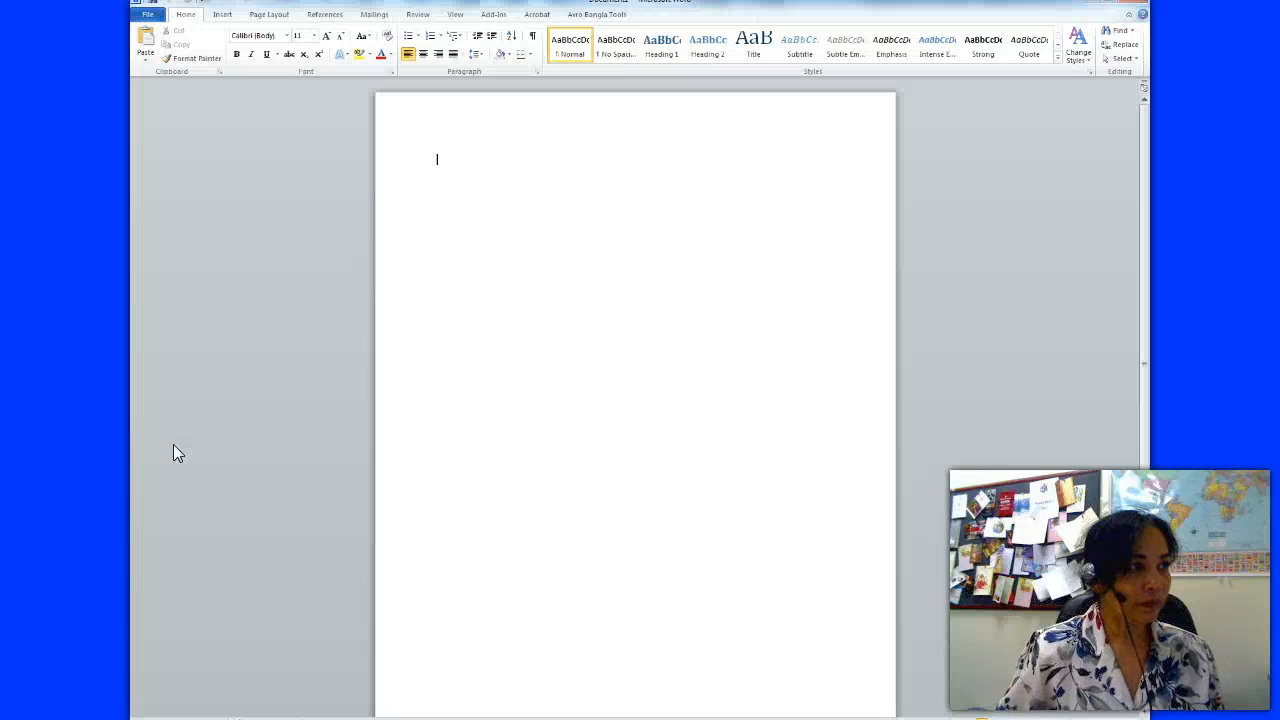
click(146, 40)
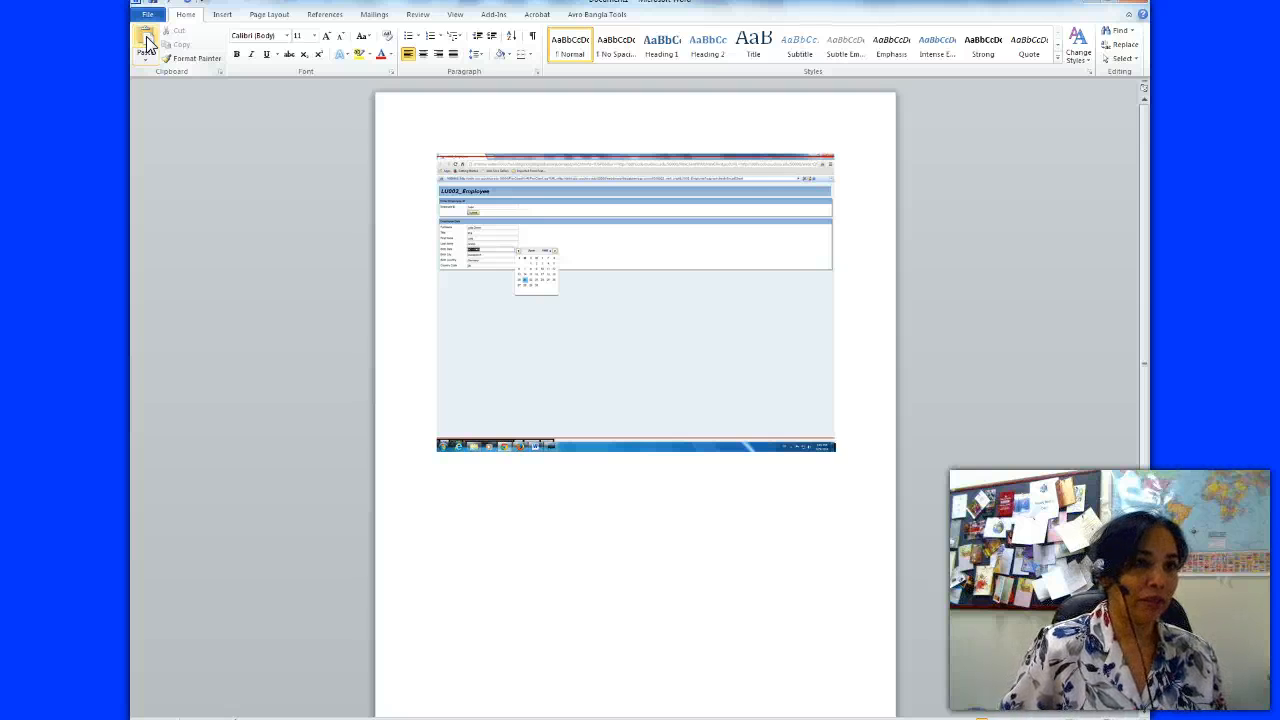
mouse_move(286, 690)
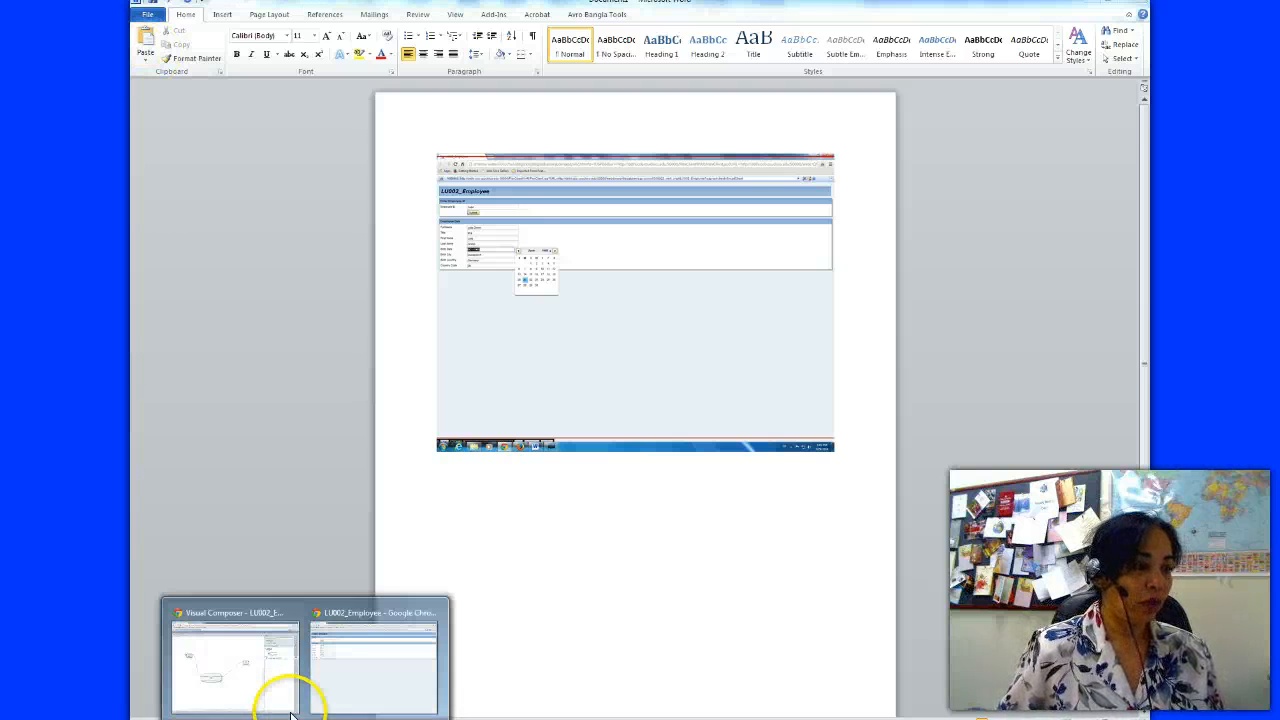
mouse_move(366, 697)
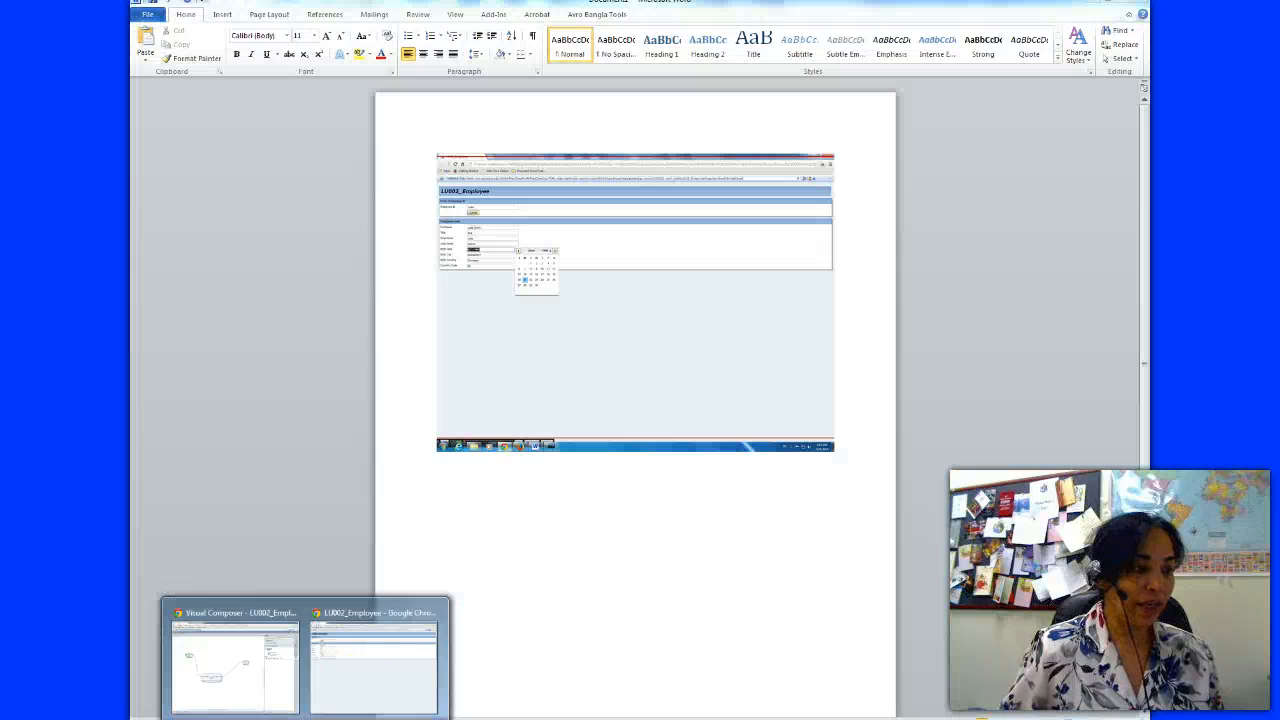